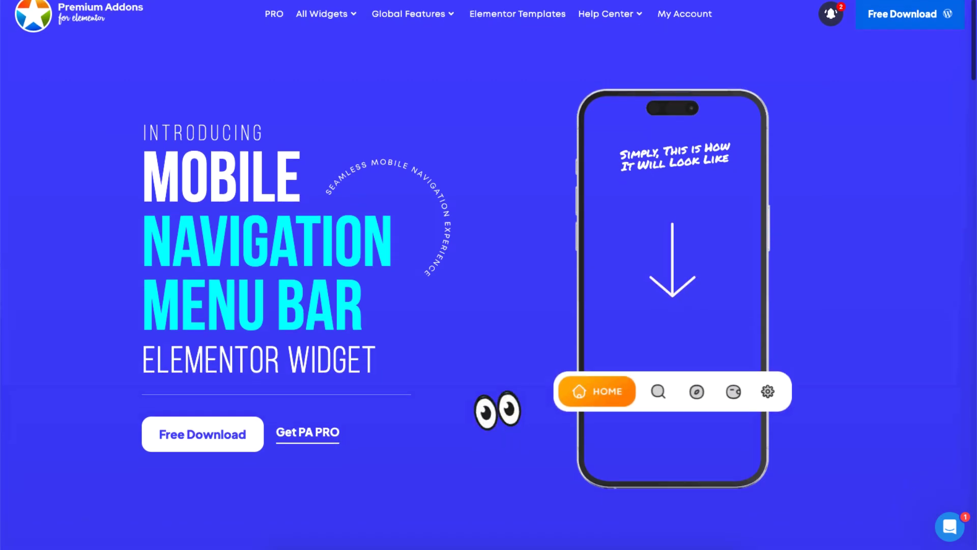
# Scroll down the Mobile Menu demo page and preview the Instagram and Behance feed panels.
pyautogui.scroll(-5, 489, 275)
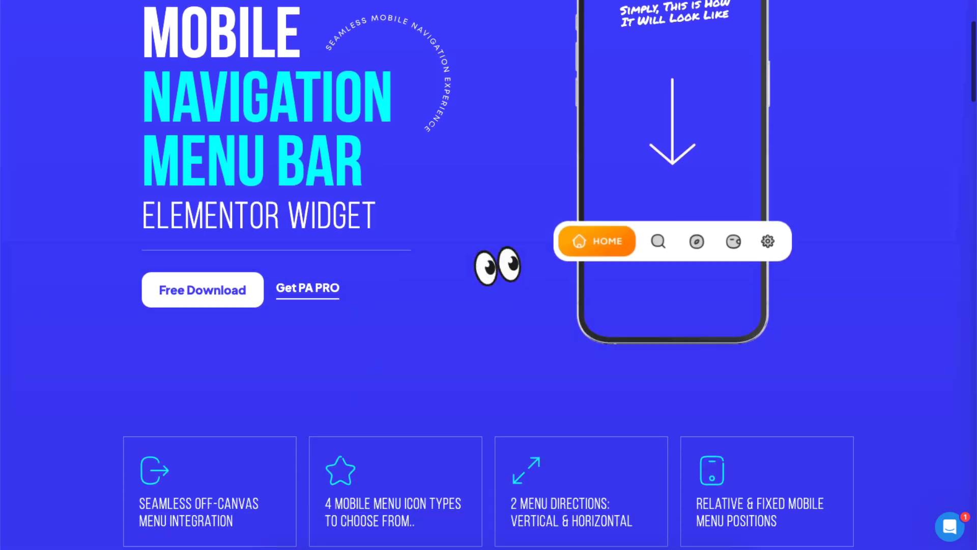
pyautogui.scroll(-5, 488, 274)
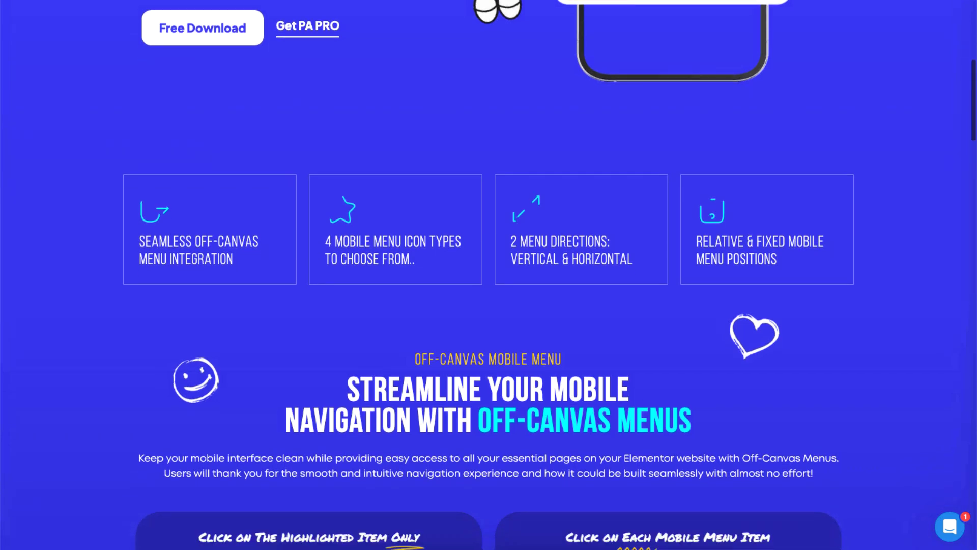
pyautogui.scroll(-5, 488, 275)
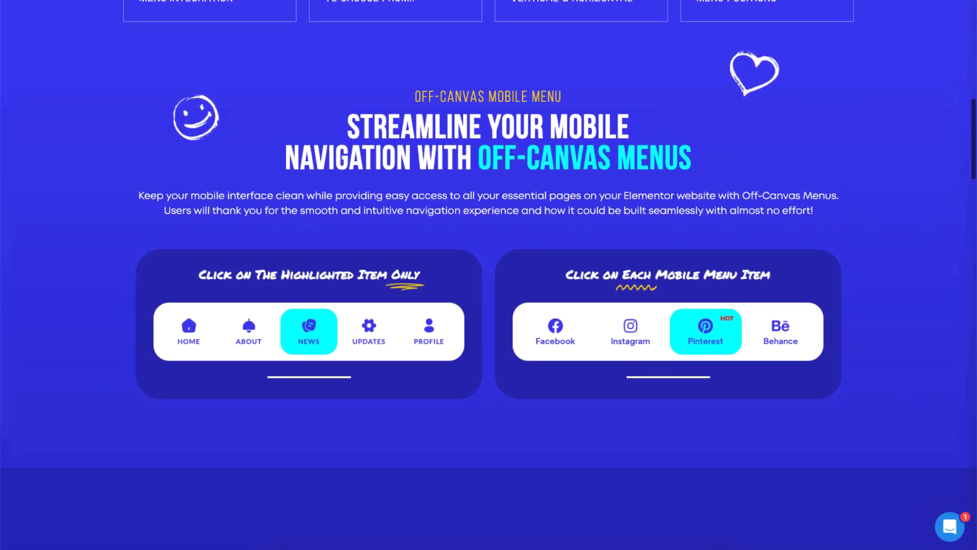
pyautogui.scroll(-5, 489, 274)
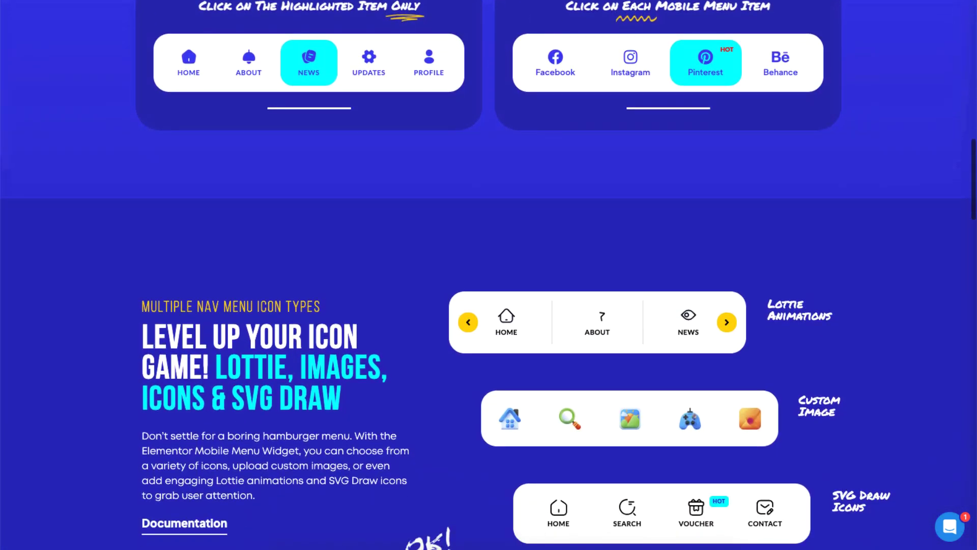
pyautogui.scroll(-5, 488, 275)
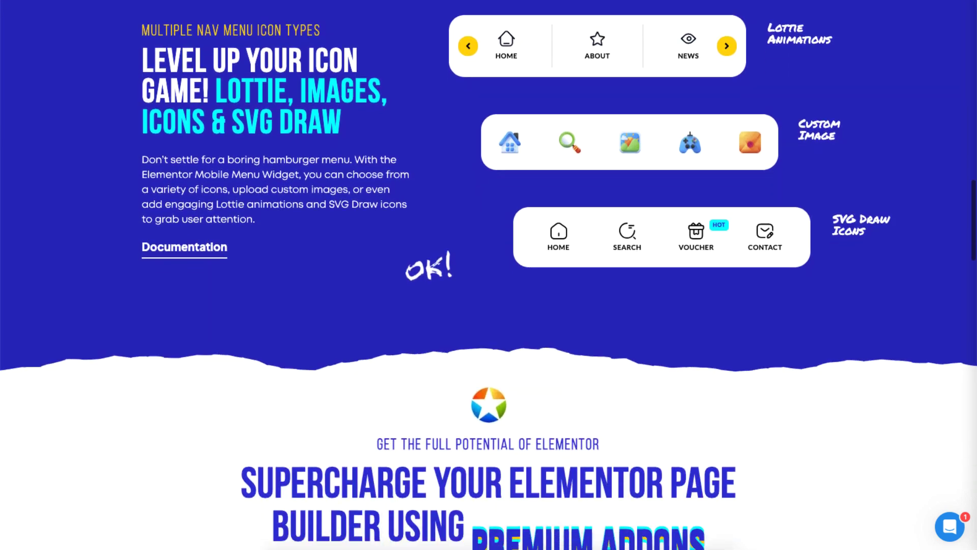
pyautogui.scroll(-5, 488, 275)
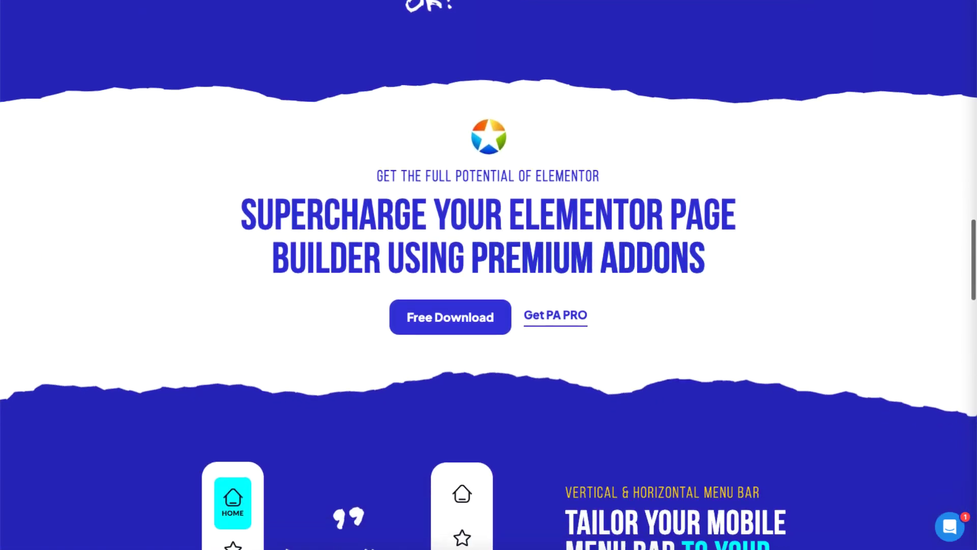
pyautogui.scroll(-5, 488, 275)
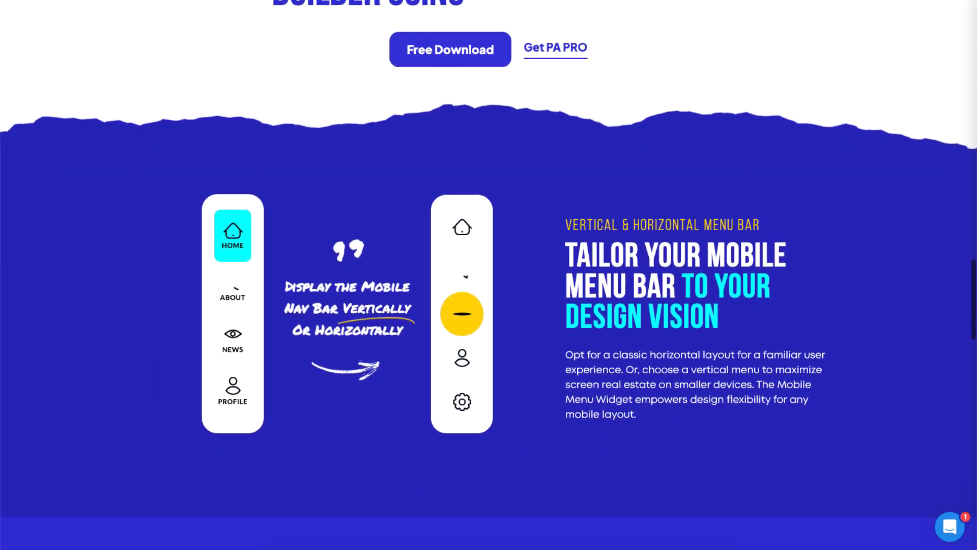
pyautogui.scroll(-10, 837, 236)
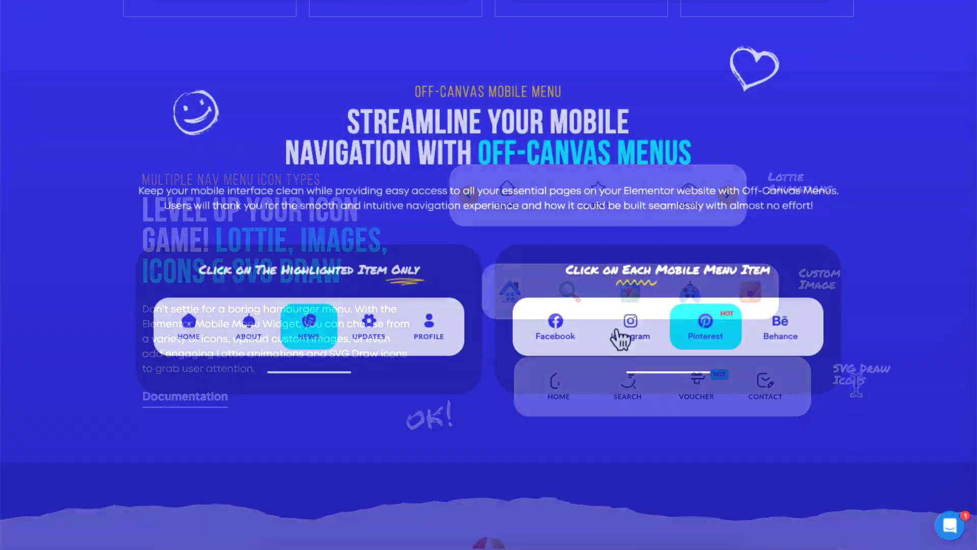
pyautogui.click(617, 330)
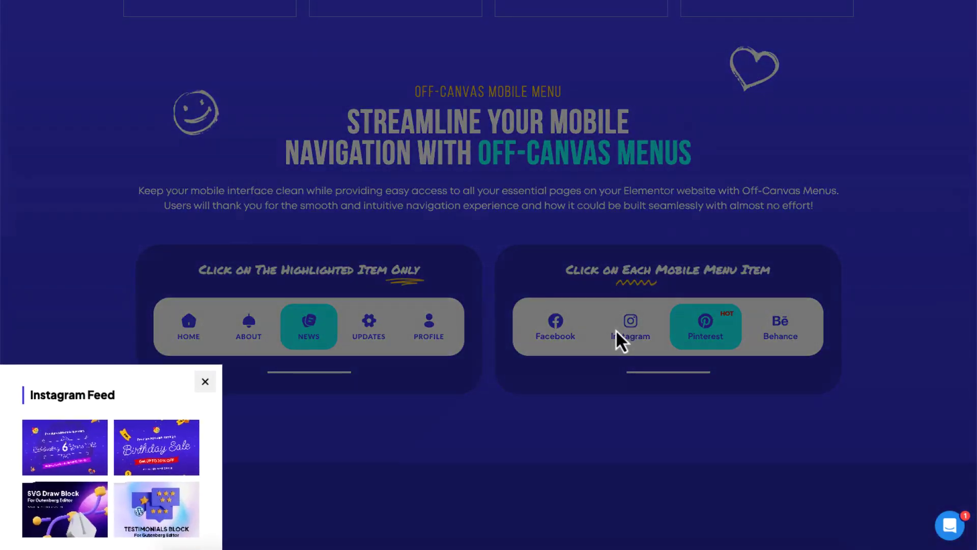
pyautogui.click(616, 329)
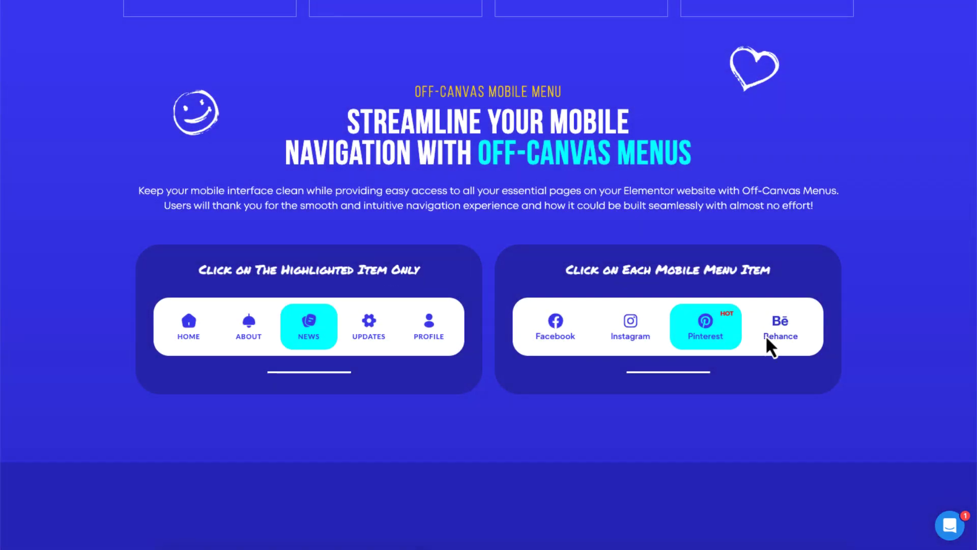
pyautogui.click(765, 335)
pyautogui.click(770, 334)
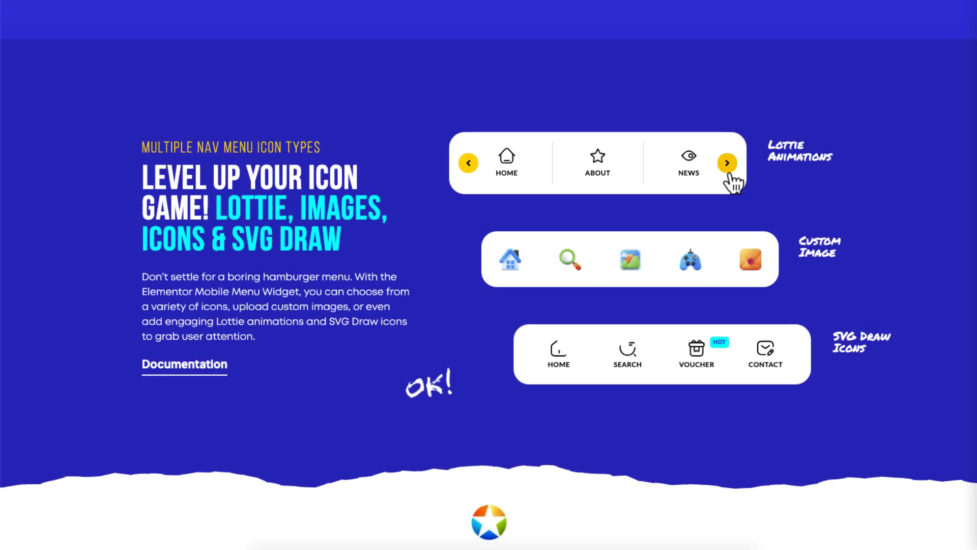
# Step the Lottie icon menu carousel forward, back, then forward again.
pyautogui.click(730, 174)
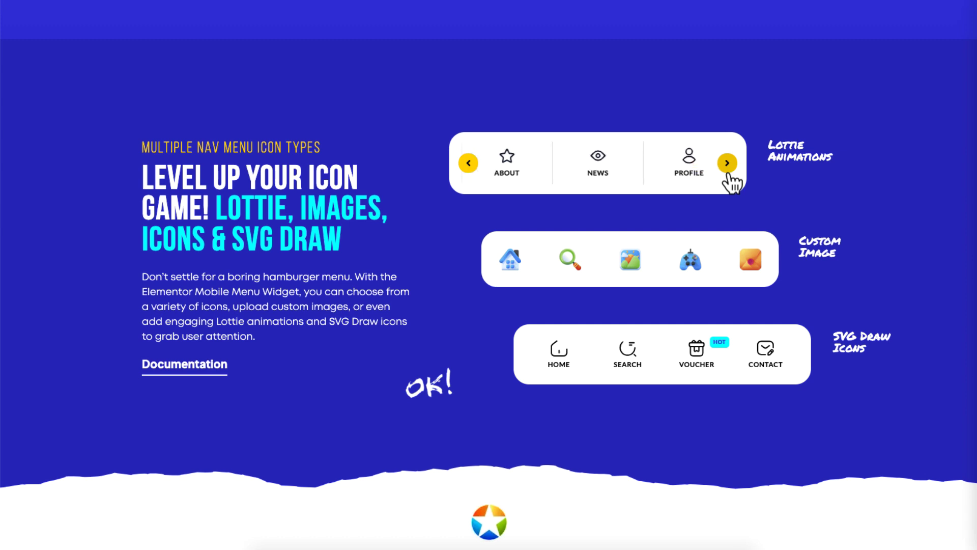
pyautogui.click(469, 164)
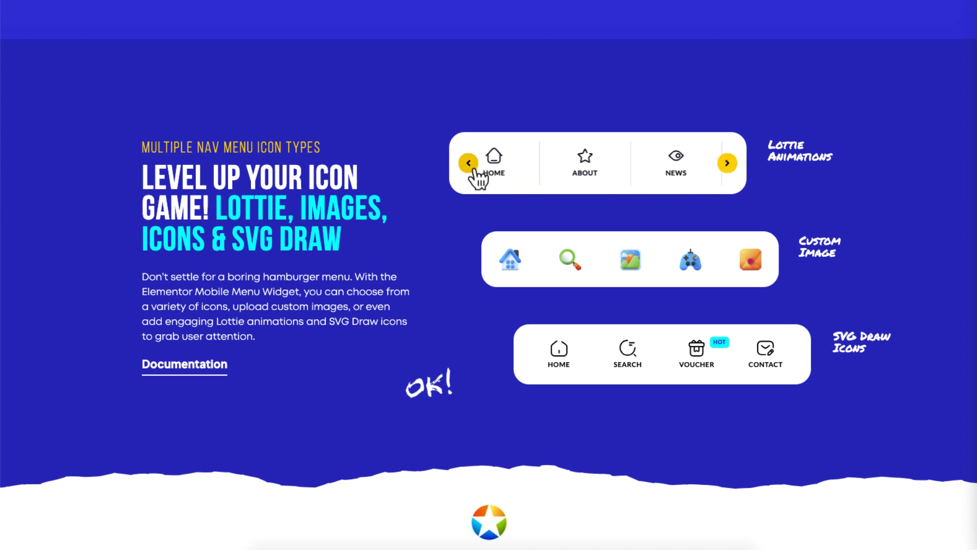
pyautogui.click(728, 168)
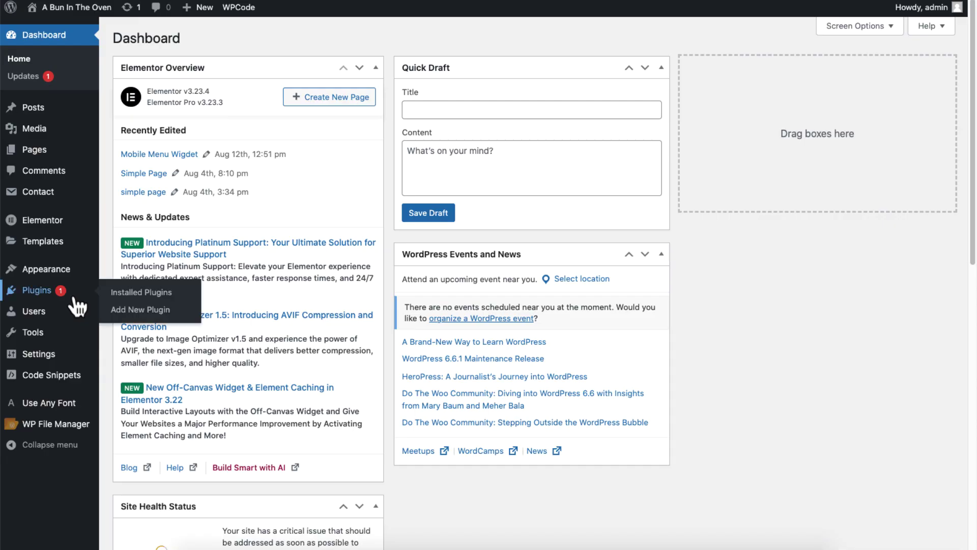
# Search the plugin directory for 'Premium Addons', then install and activate it.
pyautogui.click(114, 311)
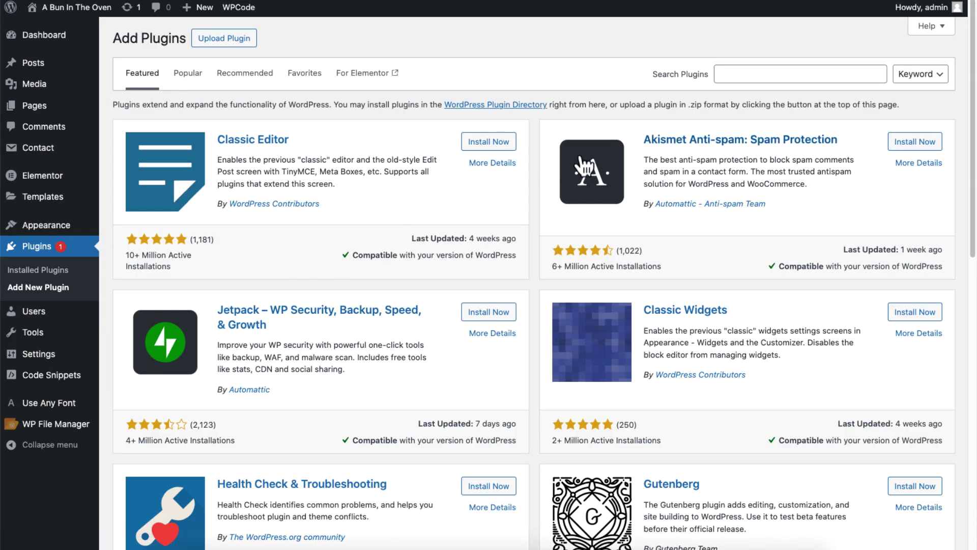
pyautogui.click(735, 74)
pyautogui.write('Premium Addon')
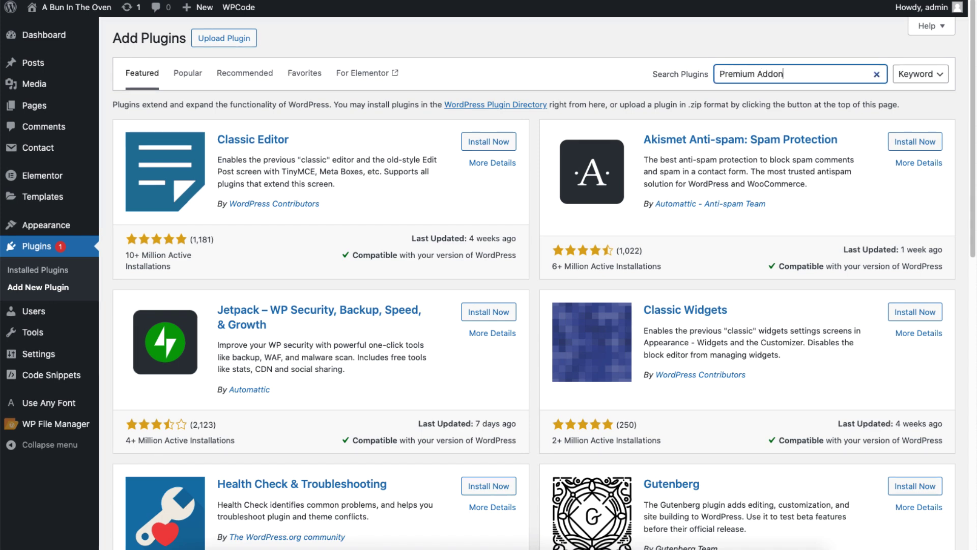
pyautogui.write('s')
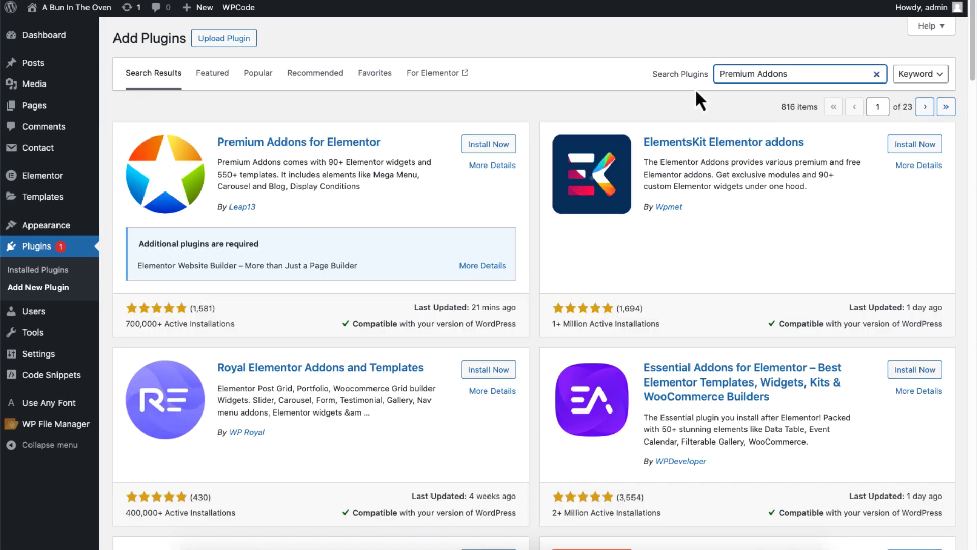
pyautogui.click(491, 144)
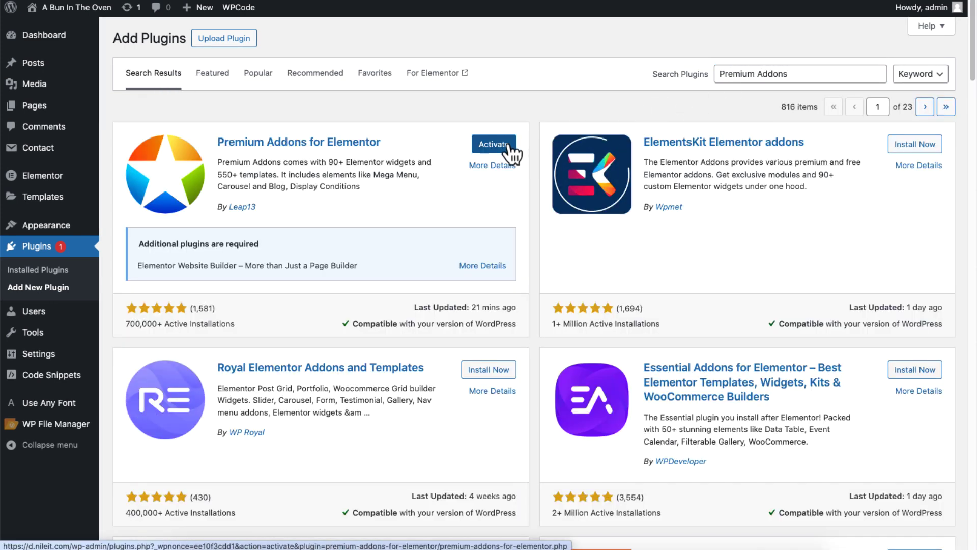
pyautogui.click(491, 144)
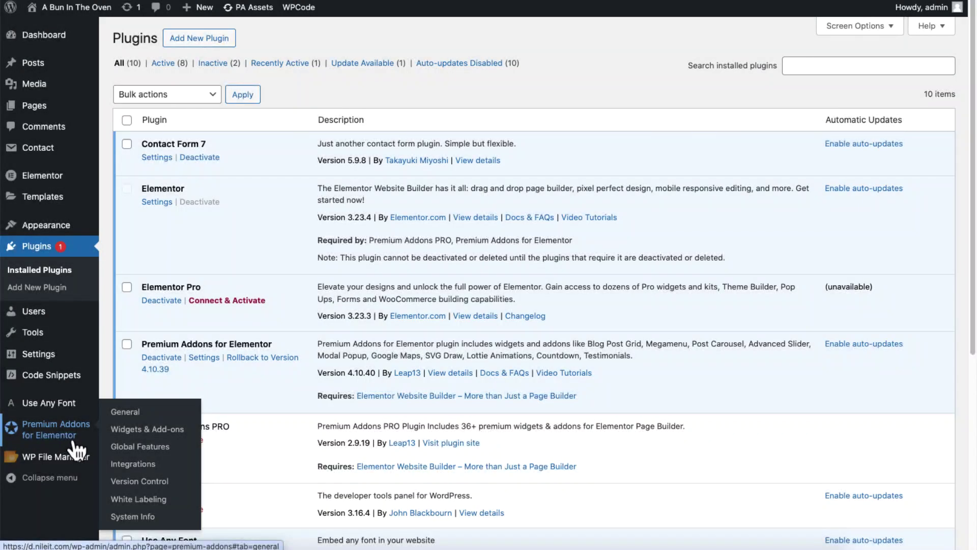
# In Premium Addons Widgets & Add-ons, filter by 'Mobile' and enable the Mobile Menu widget.
pyautogui.click(77, 449)
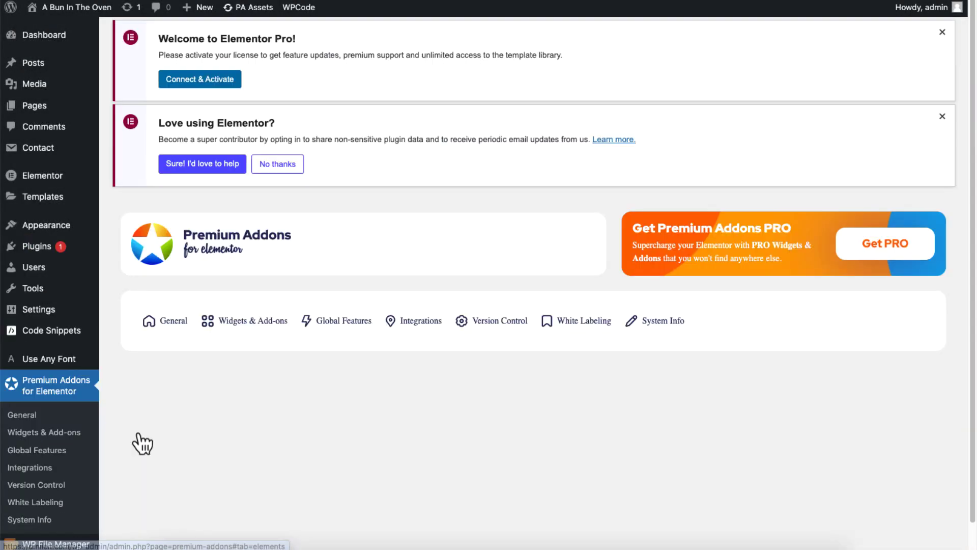
pyautogui.scroll(-3, 612, 448)
pyautogui.scroll(-5, 615, 446)
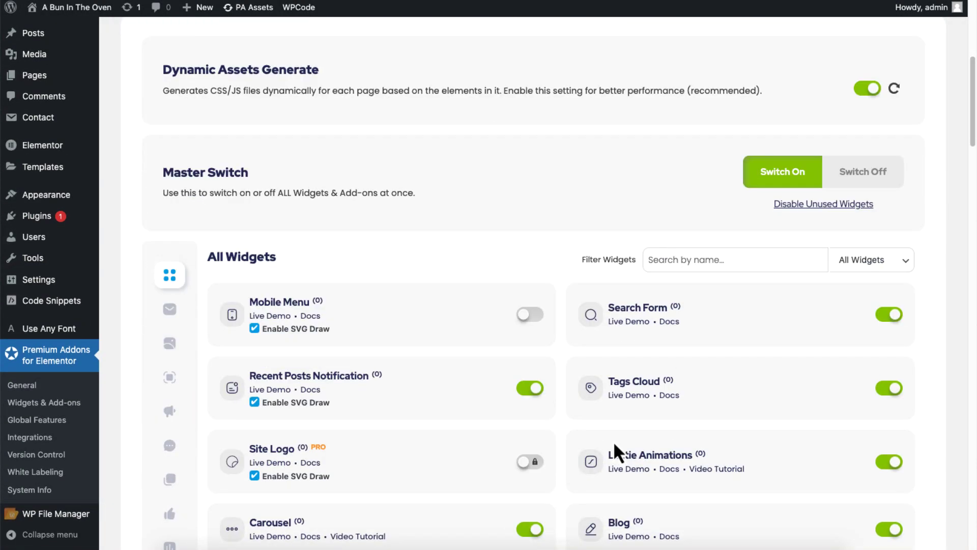
pyautogui.click(699, 172)
pyautogui.write('Mobile Menu')
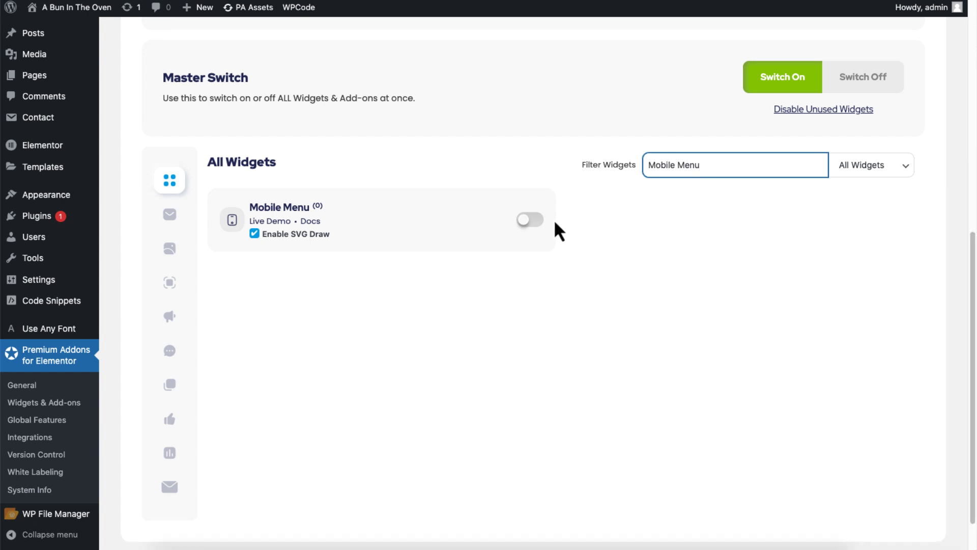
pyautogui.click(535, 223)
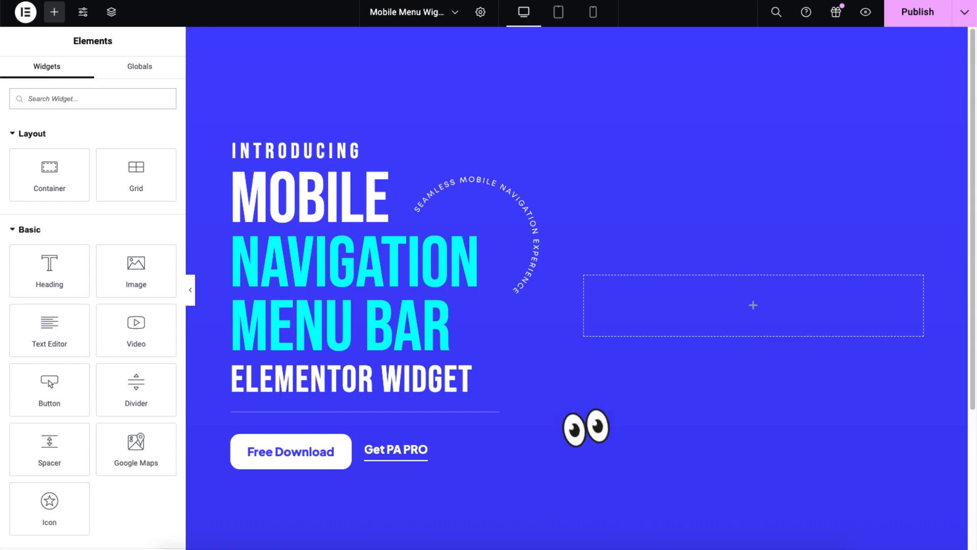
# Place a Premium Mobile Menu widget in the hero area and preview in mobile portrait.
pyautogui.write('Premium')
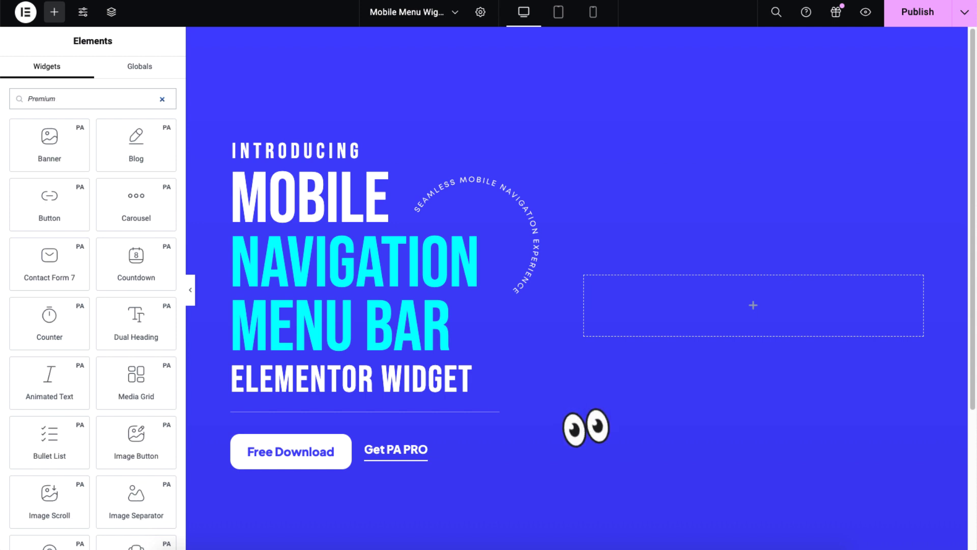
pyautogui.write(' Mobile Menu')
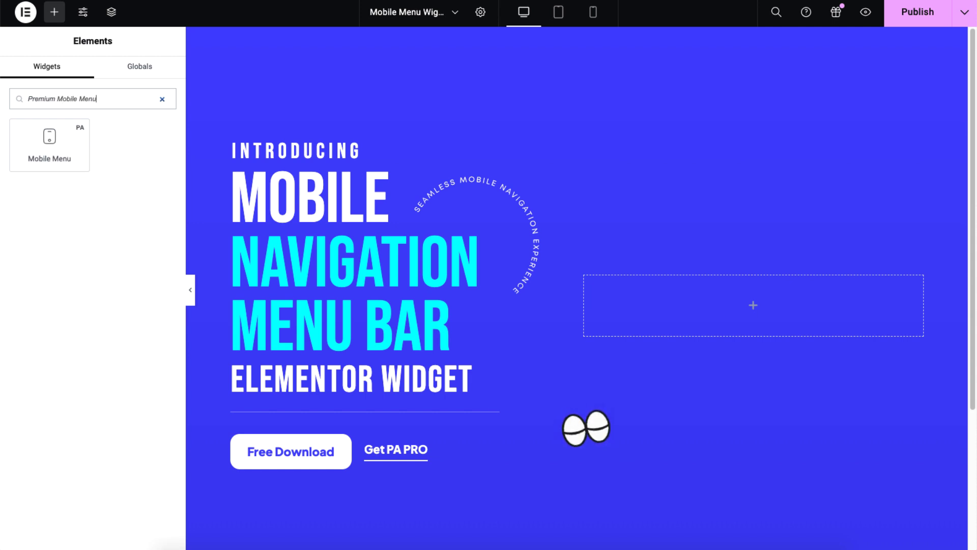
pyautogui.moveTo(70, 148); pyautogui.dragTo(658, 292)
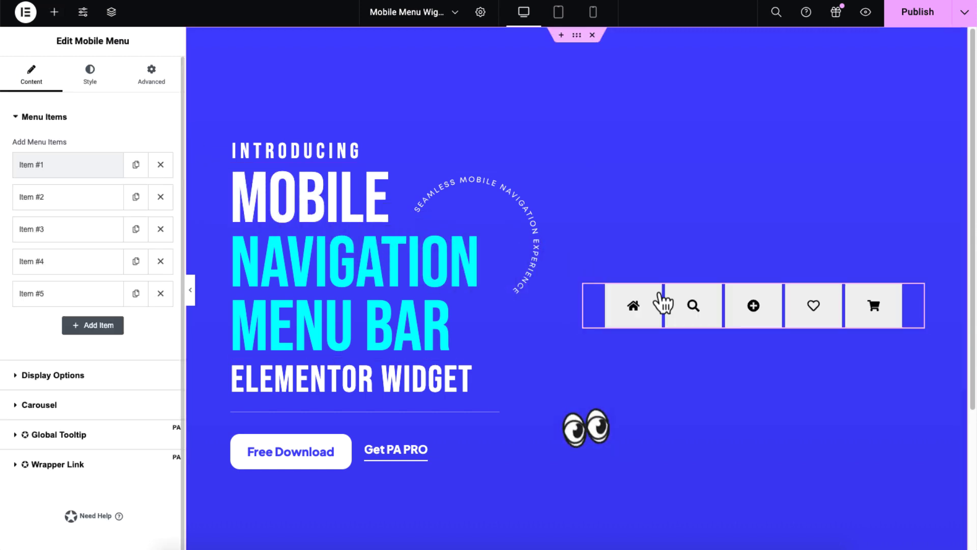
pyautogui.click(596, 21)
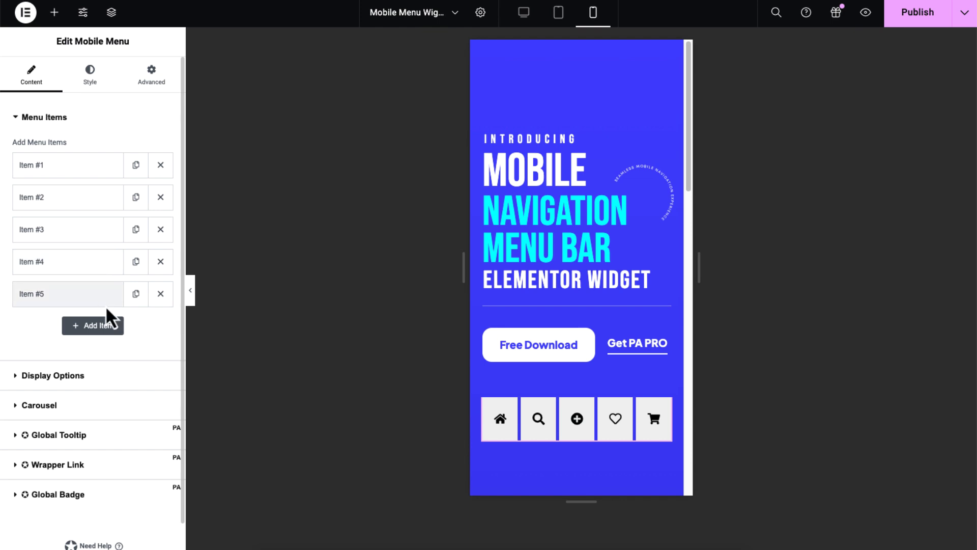
# Add then delete a sixth star item, and expand Item #1's settings.
pyautogui.click(99, 326)
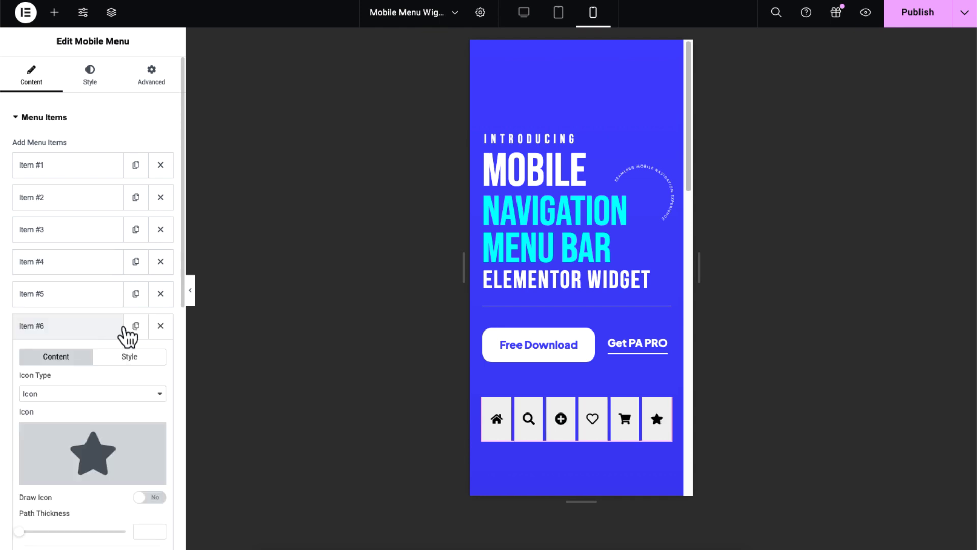
pyautogui.click(167, 328)
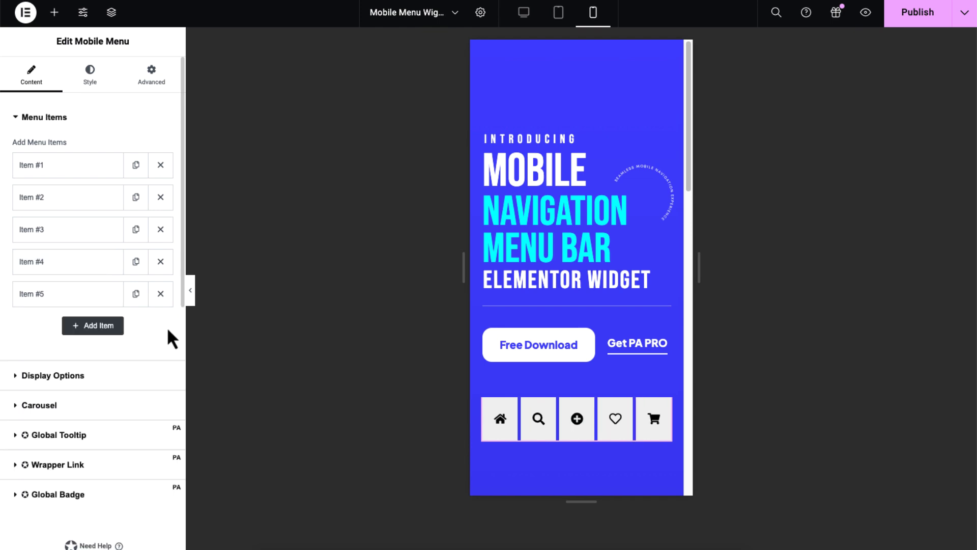
pyautogui.click(111, 181)
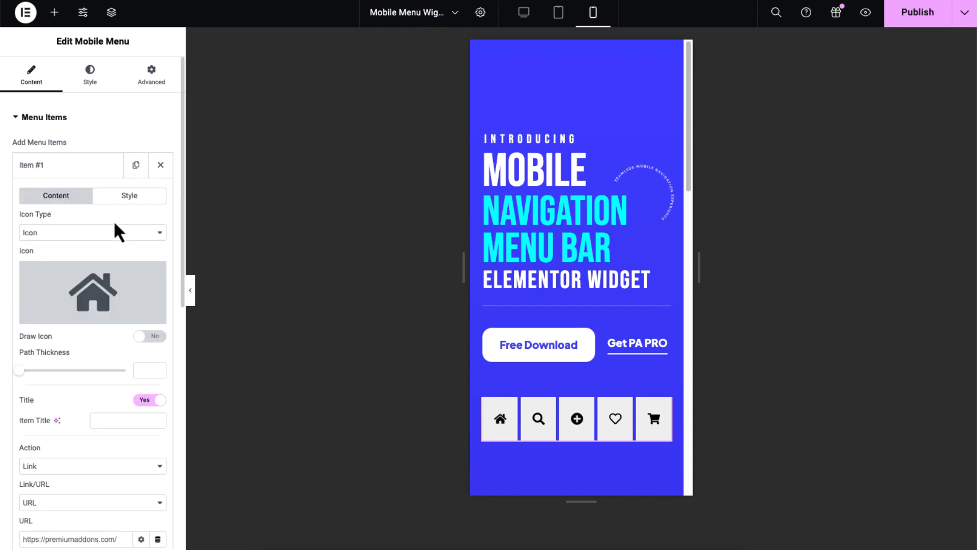
# Keep Icon as Item #1's icon type and close the Icon Library with Home selected.
pyautogui.click(116, 233)
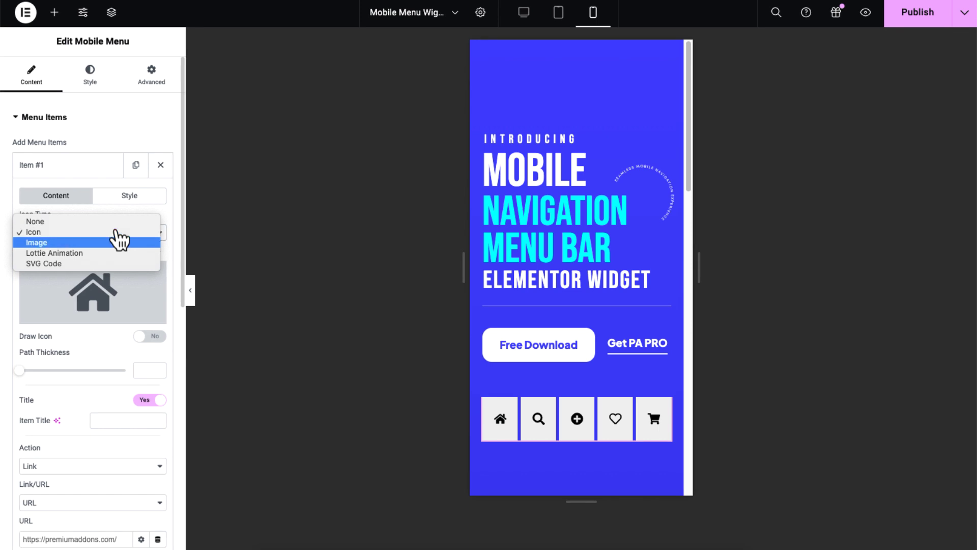
pyautogui.press('Down')
pyautogui.press('Down')
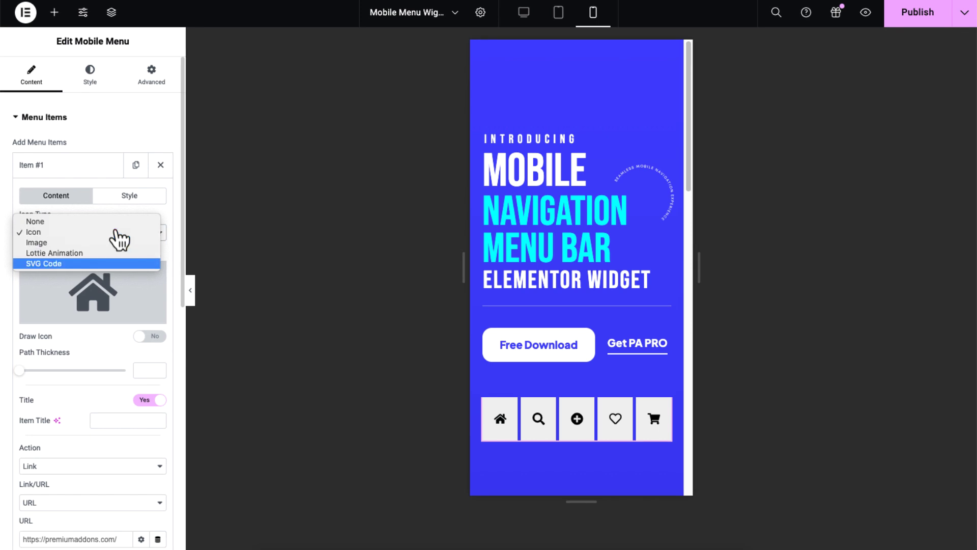
pyautogui.press('Up')
pyautogui.press('Up')
pyautogui.press('Up')
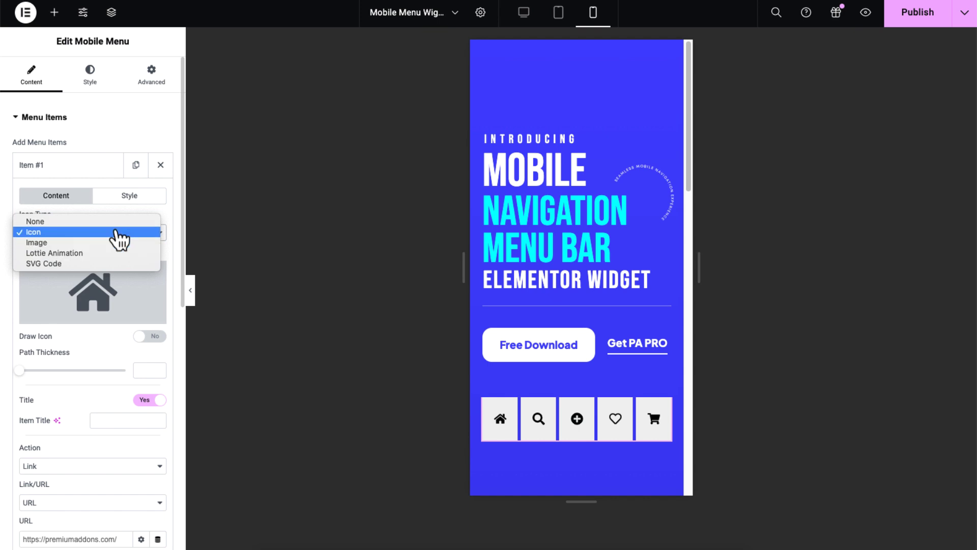
pyautogui.click(117, 232)
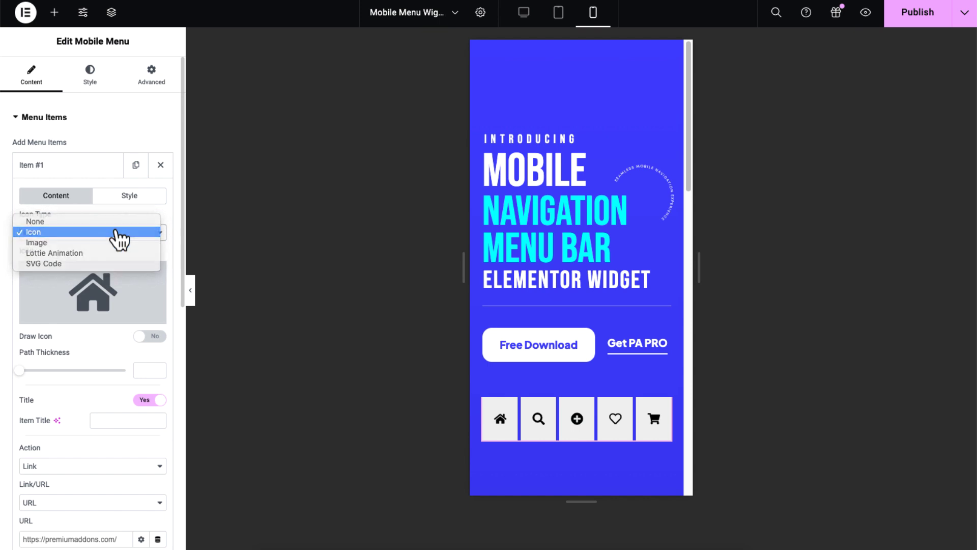
pyautogui.click(109, 270)
pyautogui.scroll(-2, 615, 246)
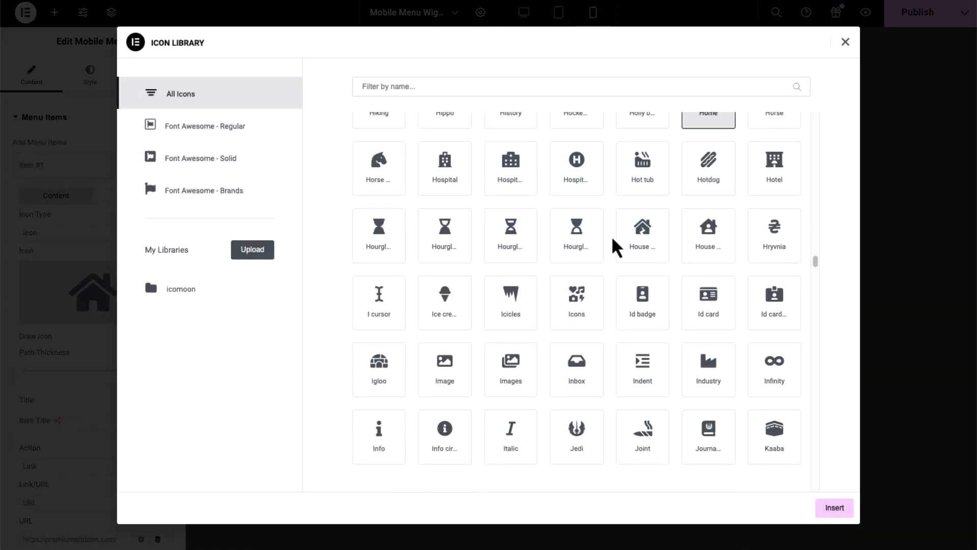
pyautogui.scroll(-1, 615, 247)
pyautogui.scroll(5, 615, 247)
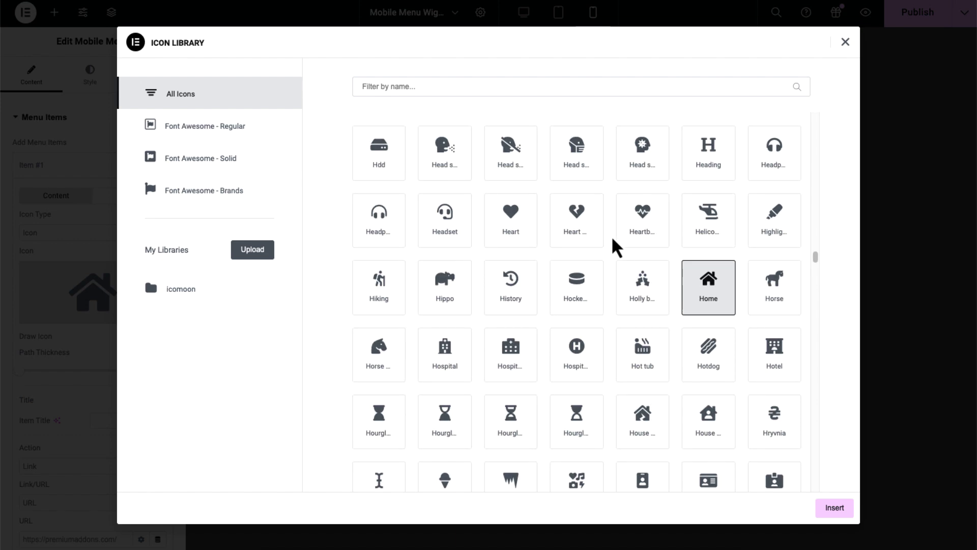
pyautogui.click(845, 42)
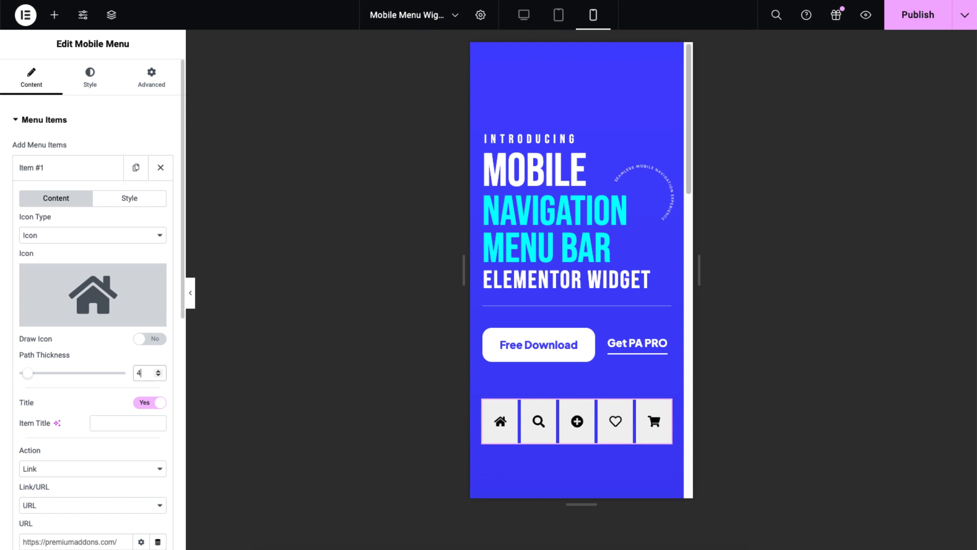
# Turn on Draw Icon for Item #1 and set Path Thickness to 30.
pyautogui.write('0')
pyautogui.click(145, 337)
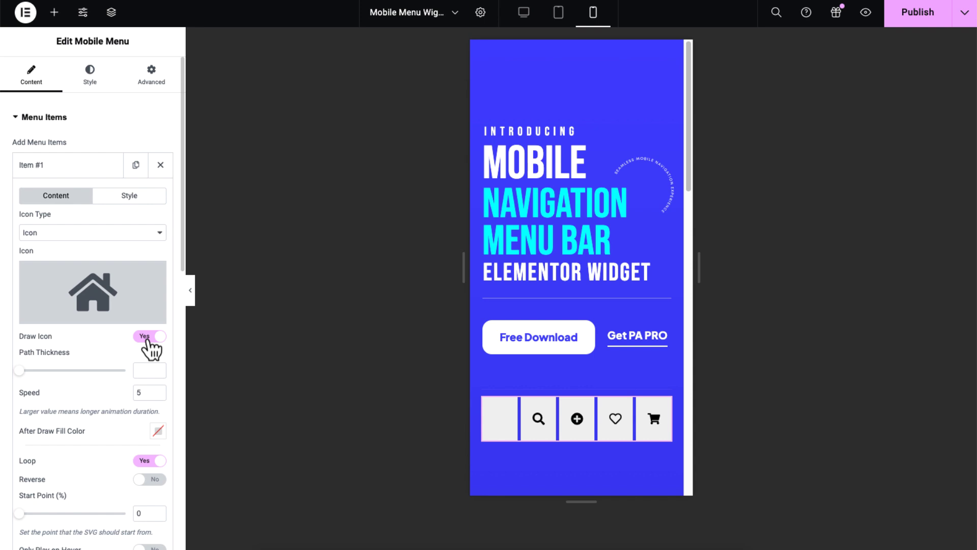
pyautogui.click(144, 370)
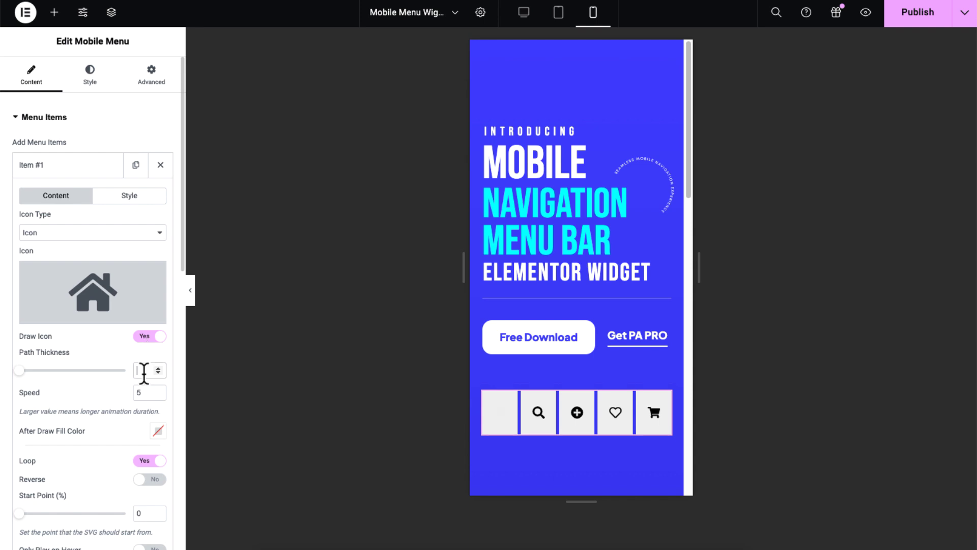
pyautogui.write('30')
# Set the icon's Stroke Color to black (#000000) in the item's Style settings.
pyautogui.click(139, 198)
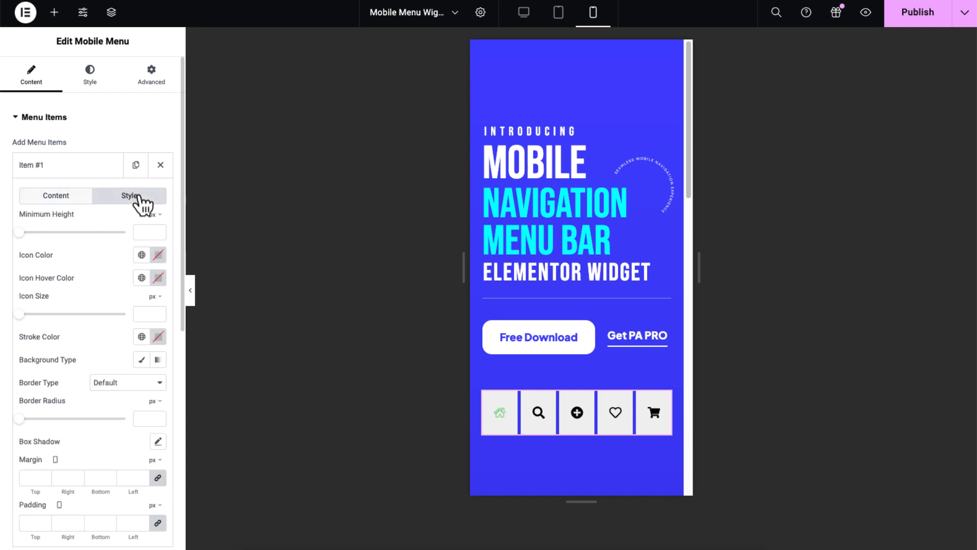
pyautogui.click(159, 338)
pyautogui.click(86, 488)
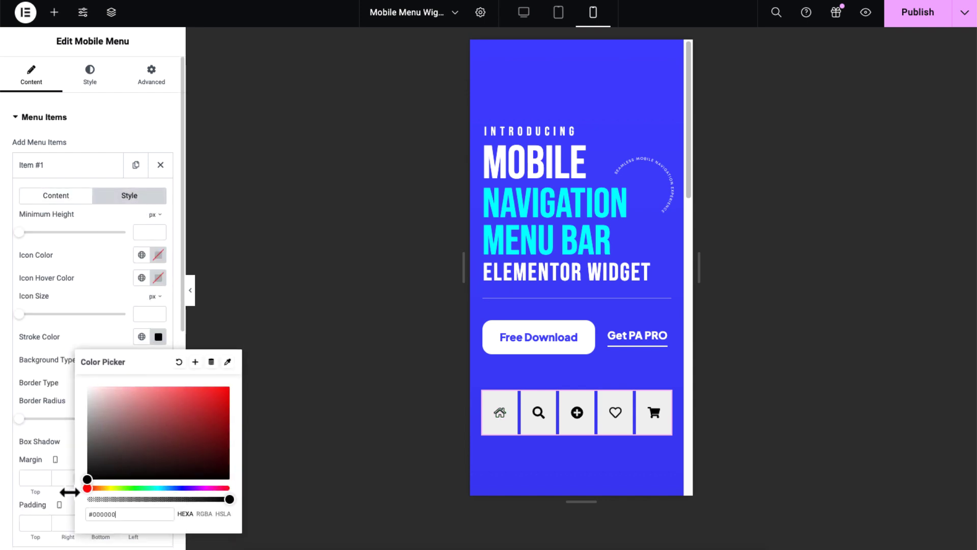
pyautogui.click(76, 198)
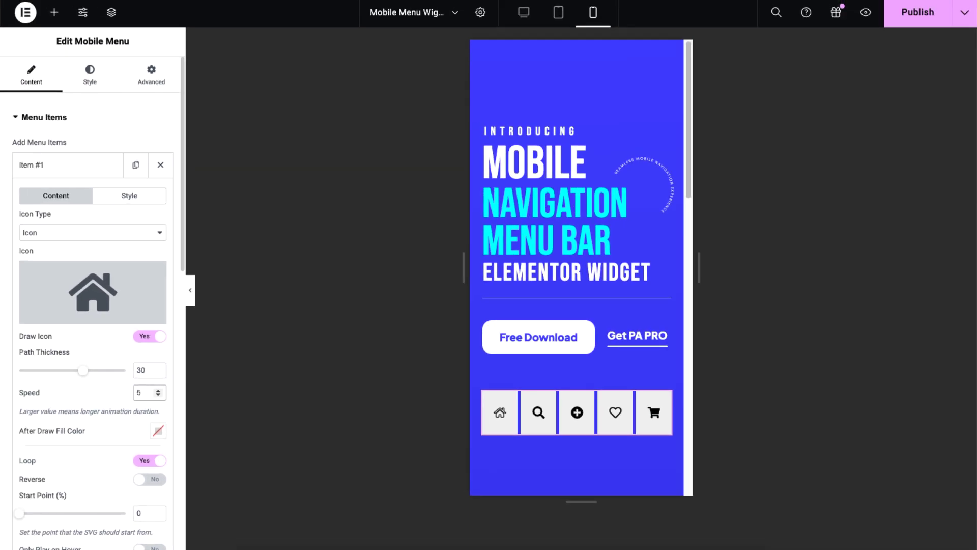
pyautogui.click(157, 430)
pyautogui.moveTo(158, 363); pyautogui.dragTo(87, 363)
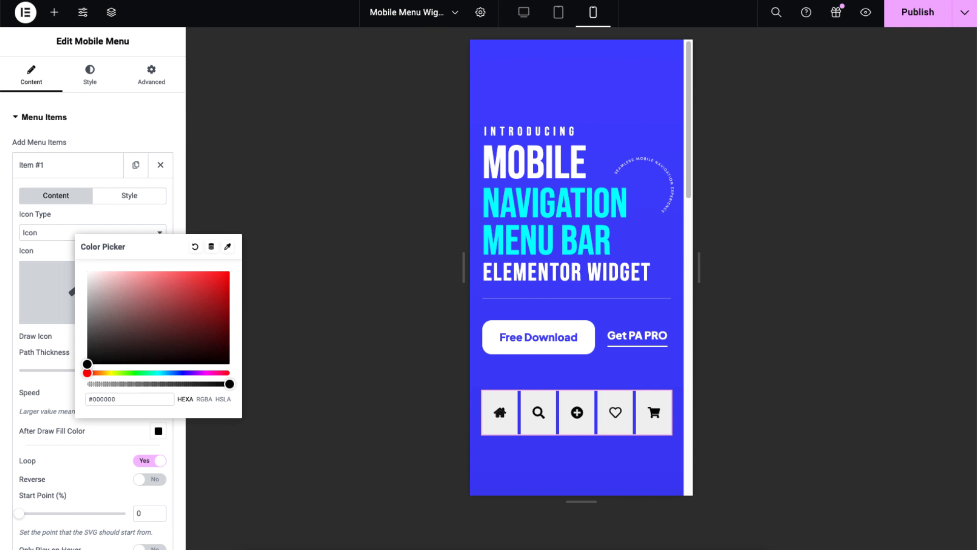
pyautogui.press('Escape')
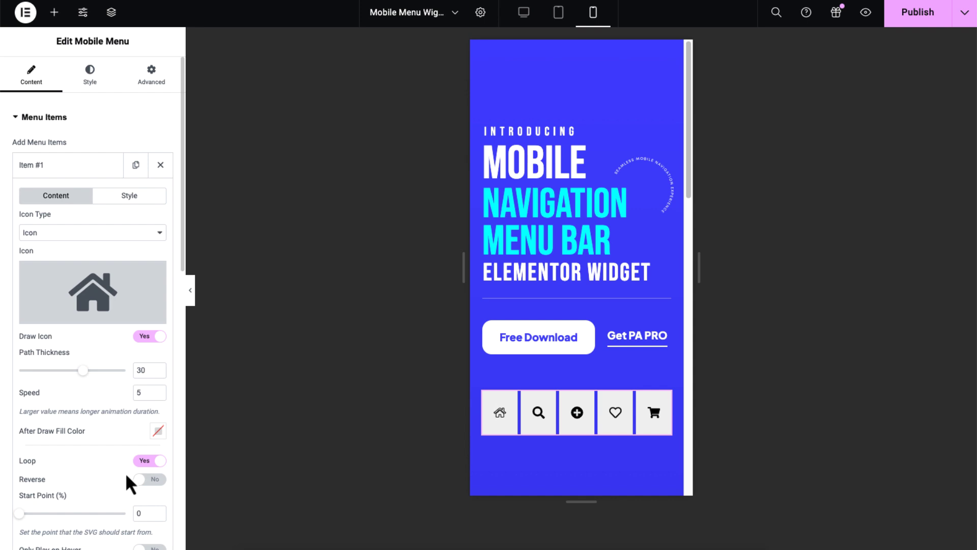
# Switch on Reverse for Item #1's house drawing animation and set End Point to 15%.
pyautogui.click(144, 479)
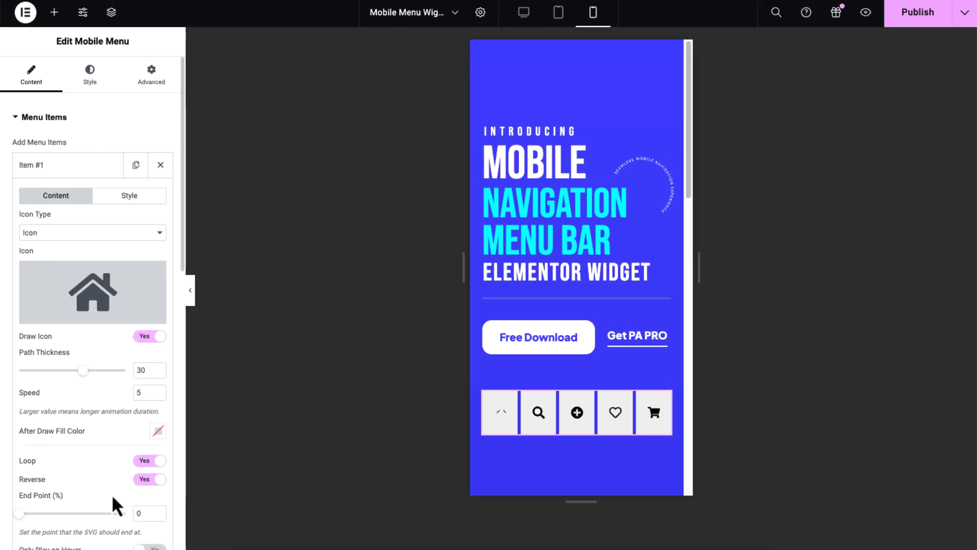
pyautogui.moveTo(19, 513); pyautogui.dragTo(34, 513)
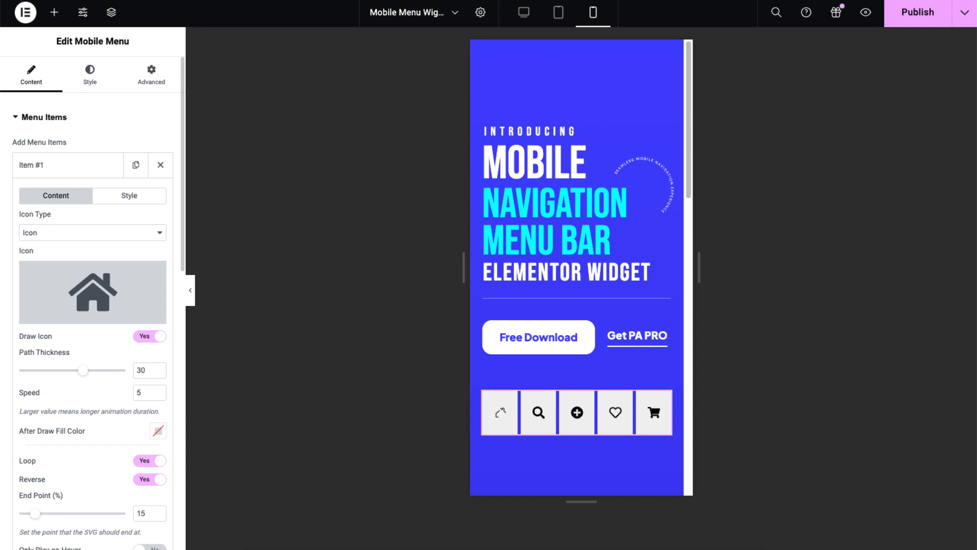
pyautogui.scroll(-2, 93, 303)
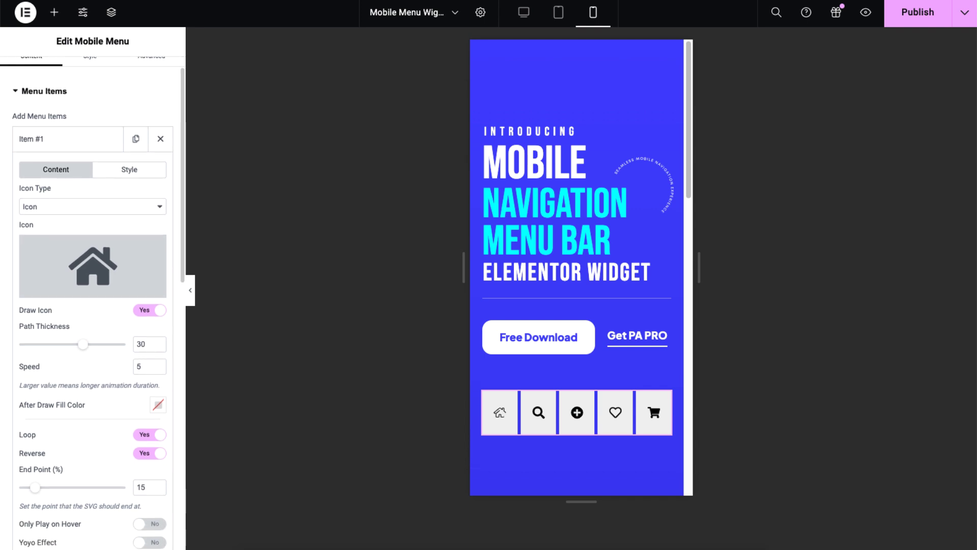
pyautogui.scroll(-1, 93, 302)
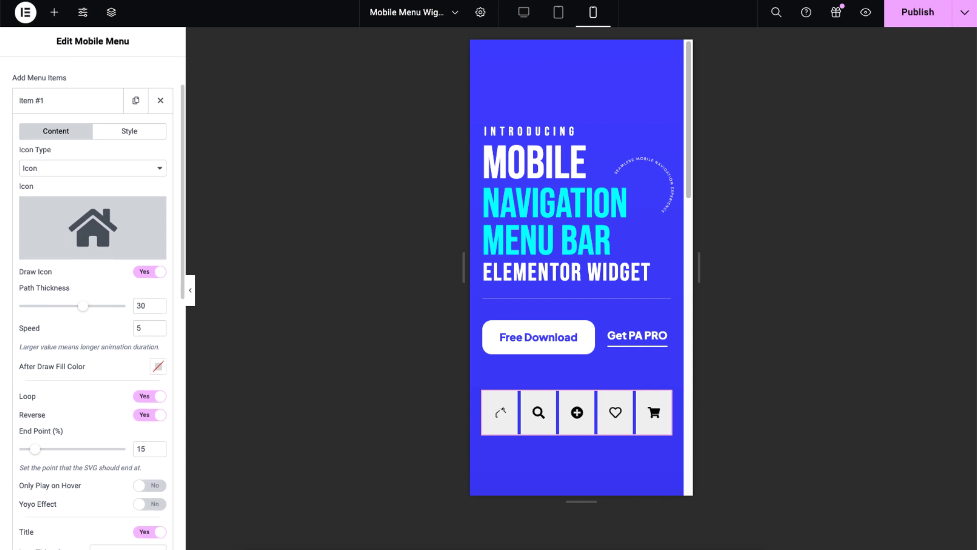
# Leave Only Play on Hover off and set Yoyo Effect to Yes for Item #1.
pyautogui.click(147, 485)
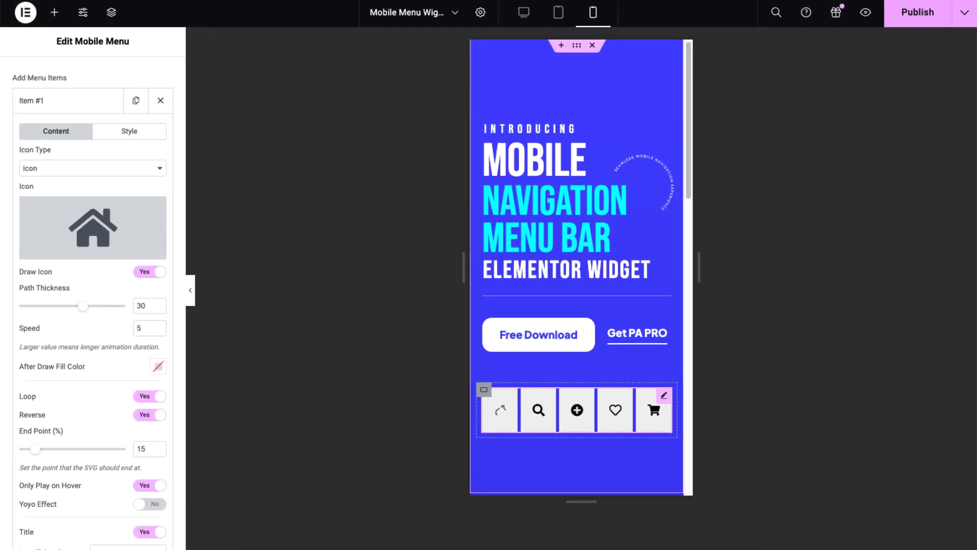
pyautogui.click(145, 486)
pyautogui.click(148, 505)
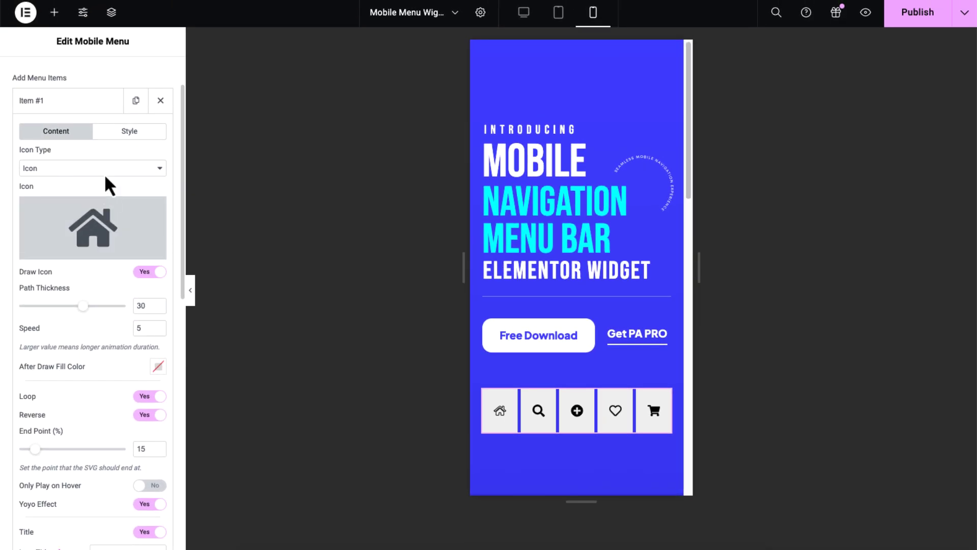
# Set Item #1's icon type to Image, then upload and insert news.png.
pyautogui.click(104, 173)
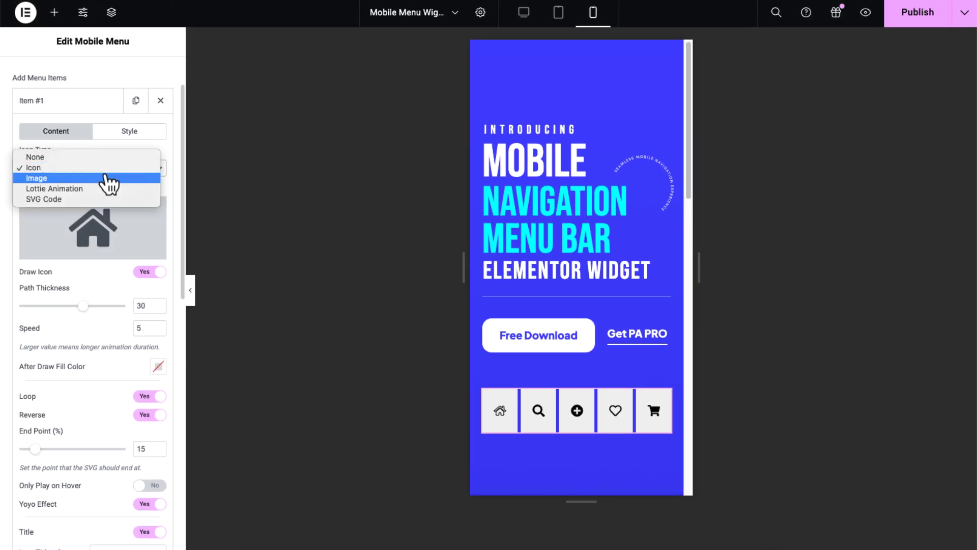
pyautogui.click(105, 177)
pyautogui.moveTo(106, 213)
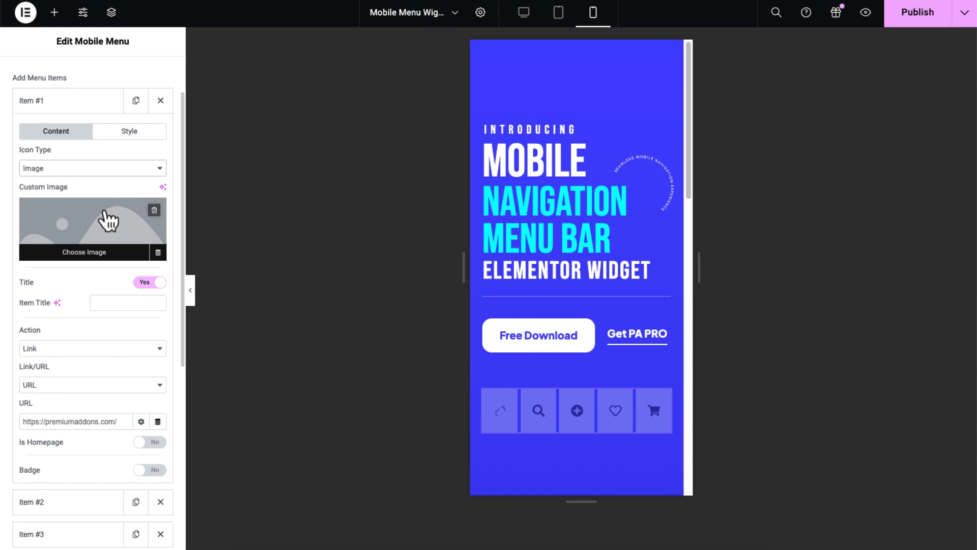
pyautogui.click(106, 219)
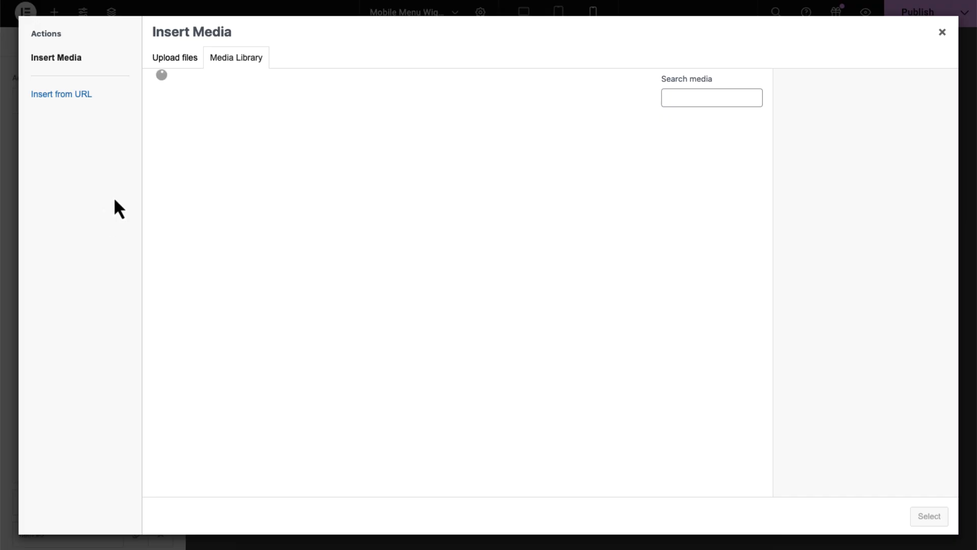
pyautogui.click(168, 64)
pyautogui.click(543, 270)
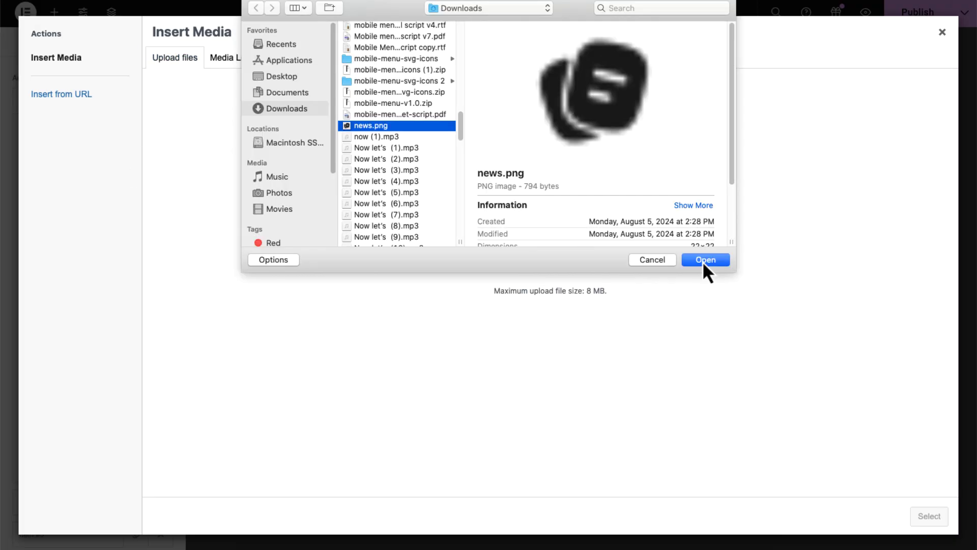
pyautogui.click(704, 259)
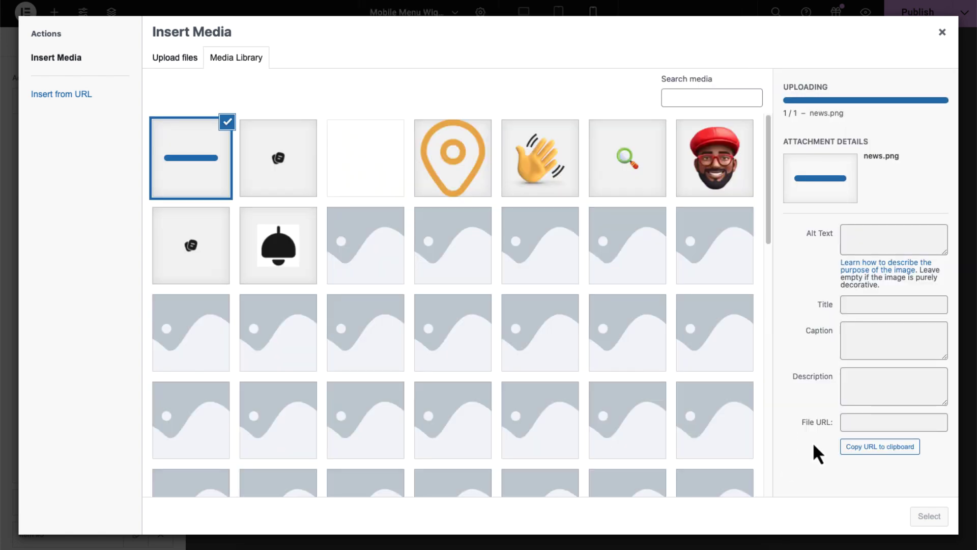
pyautogui.click(929, 516)
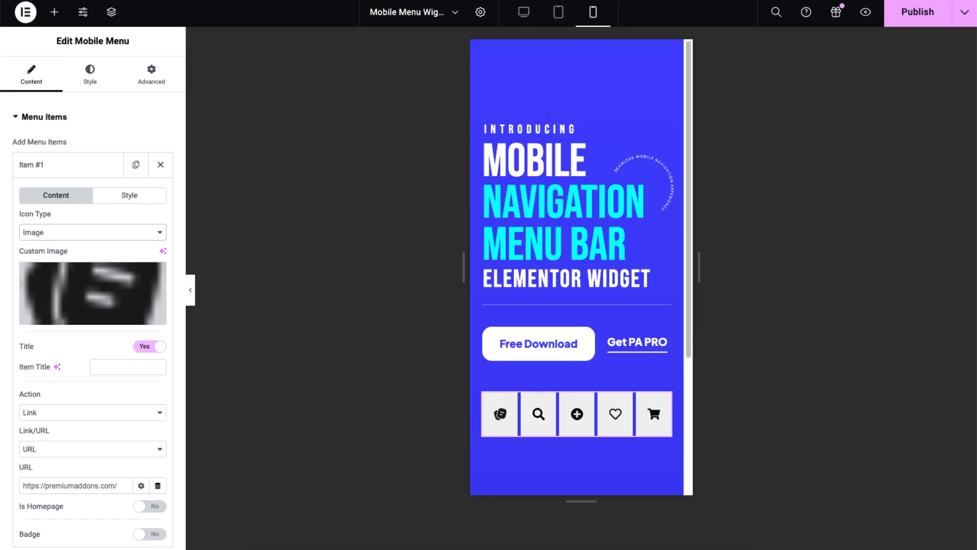
pyautogui.click(119, 234)
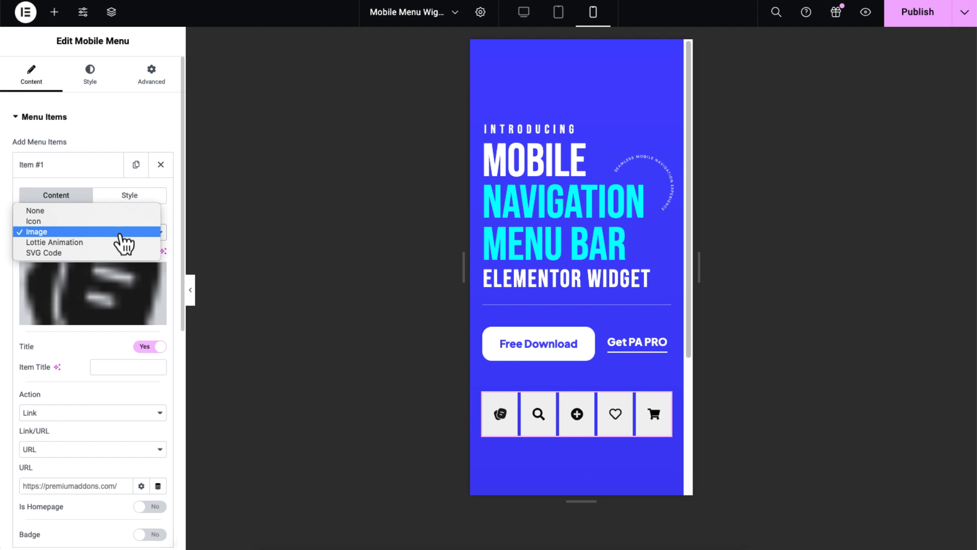
pyautogui.click(123, 243)
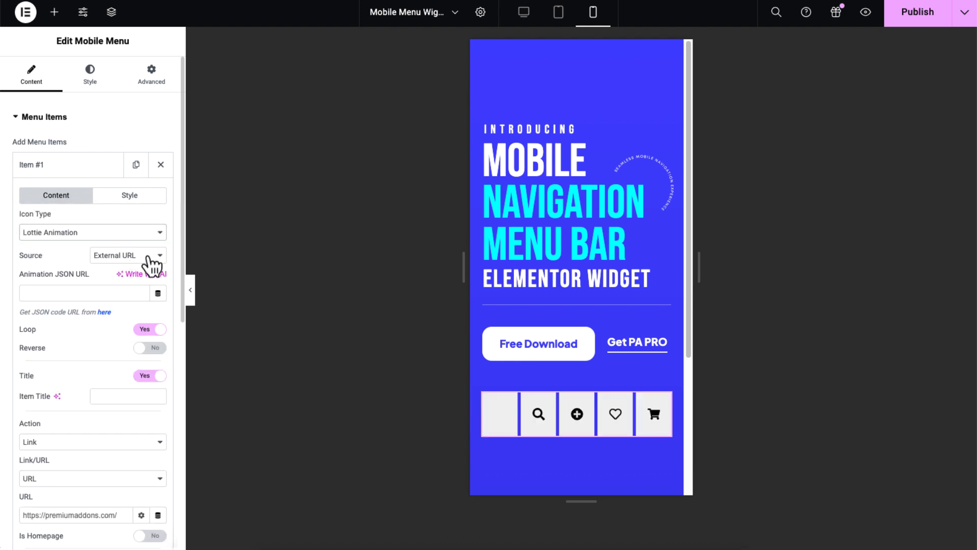
pyautogui.click(148, 255)
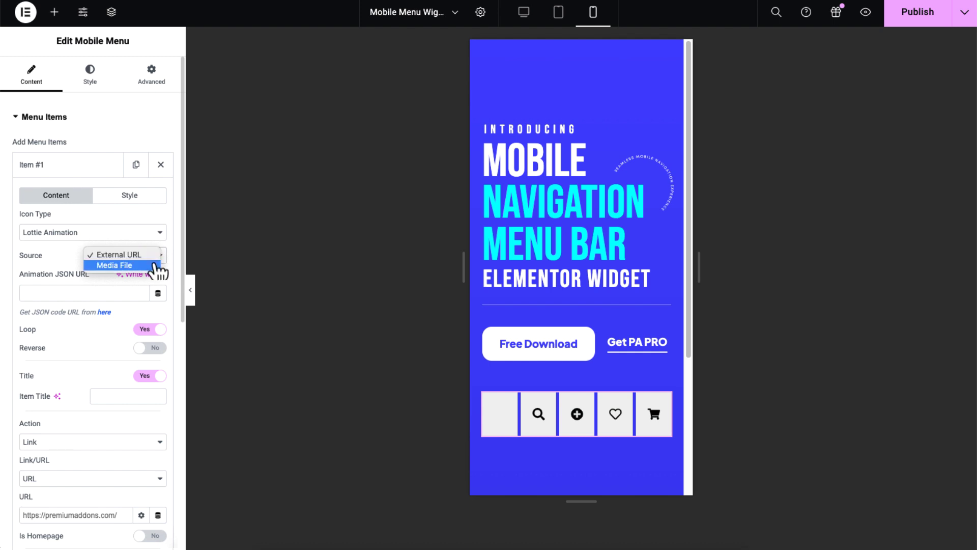
pyautogui.press('Escape')
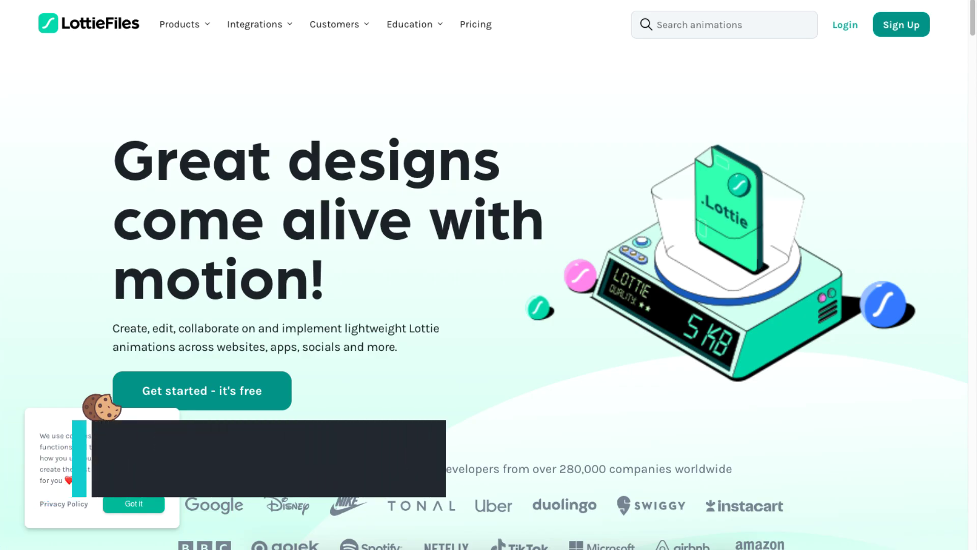
# Sign in to LottieFiles, search 'home' and open the black house icon animation.
pyautogui.click(840, 30)
pyautogui.click(534, 248)
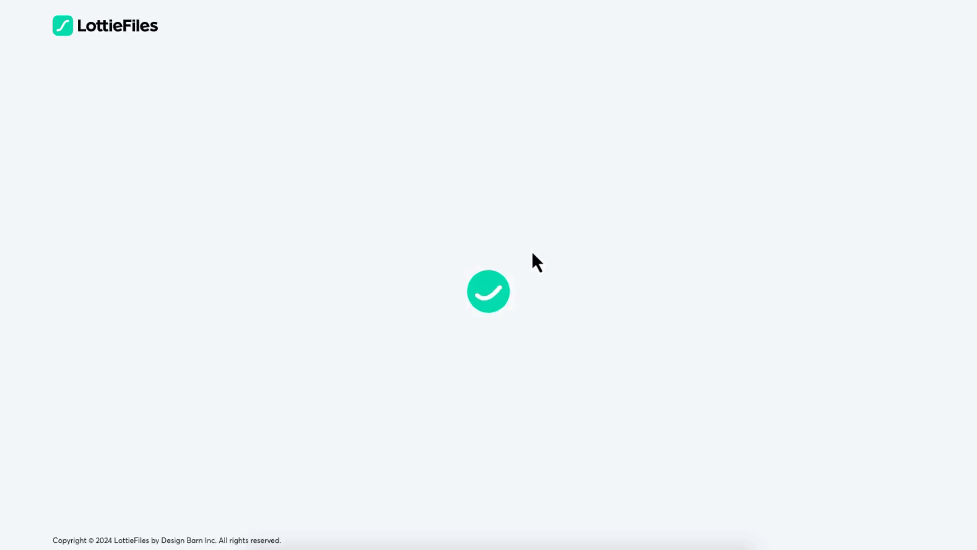
pyautogui.click(669, 24)
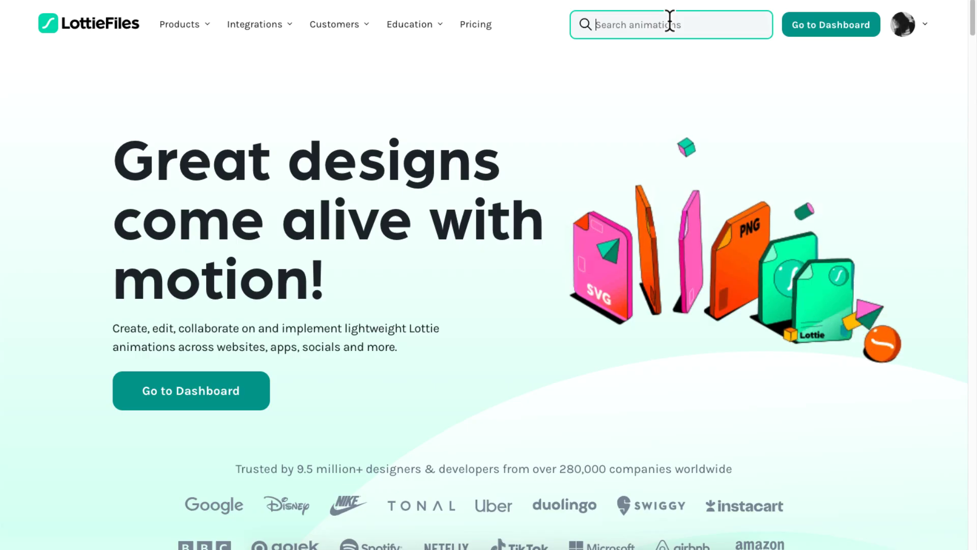
pyautogui.write('ho')
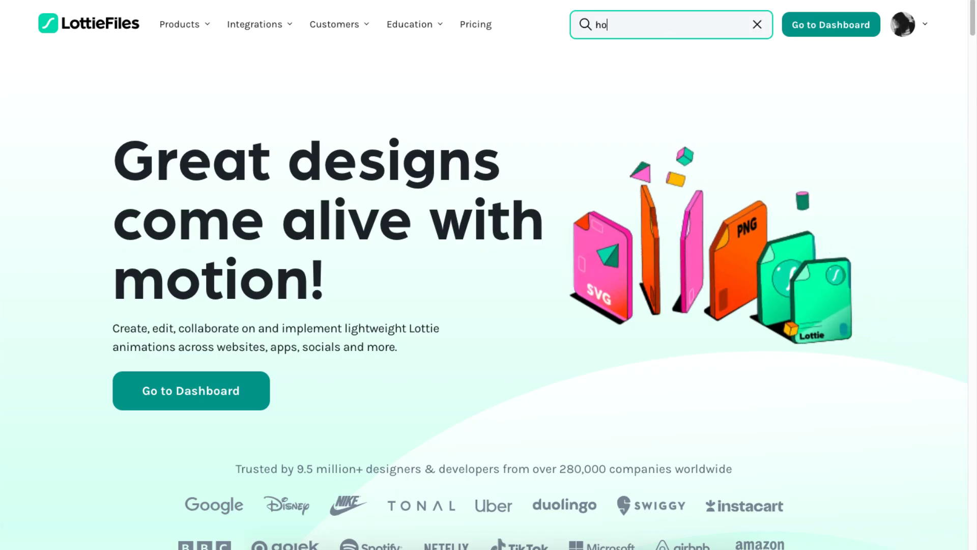
pyautogui.write('me')
pyautogui.press('Return')
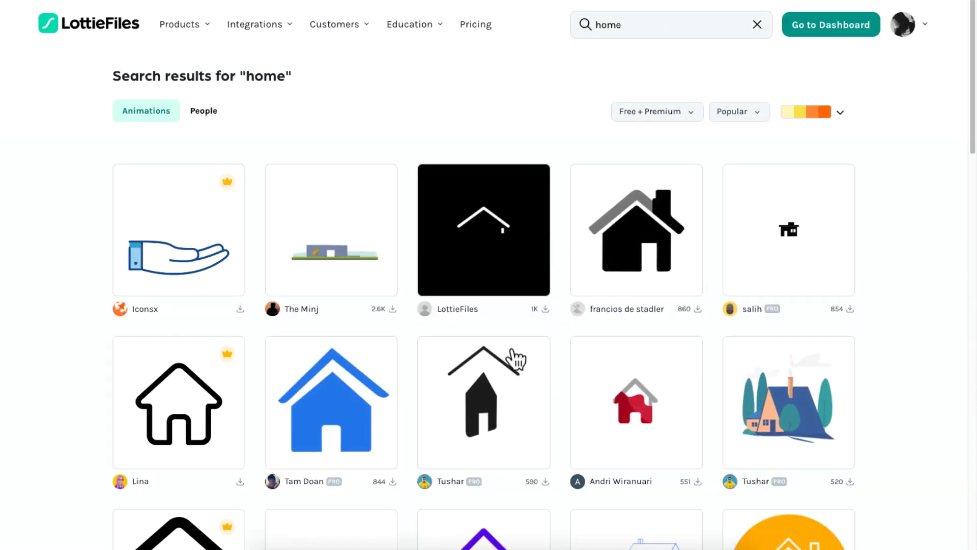
pyautogui.click(509, 392)
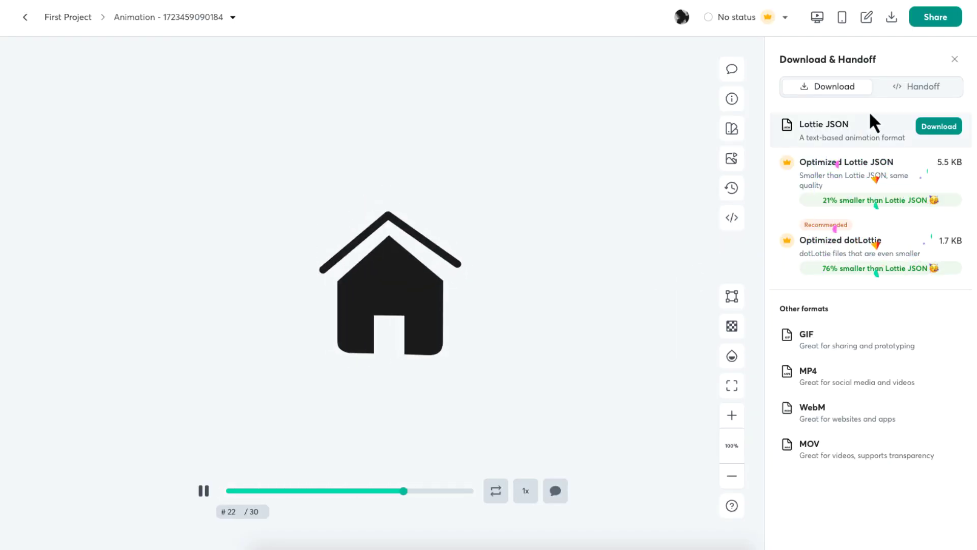
# Enable the Asset Link under Handoff and copy the Lottie JSON link.
pyautogui.click(895, 94)
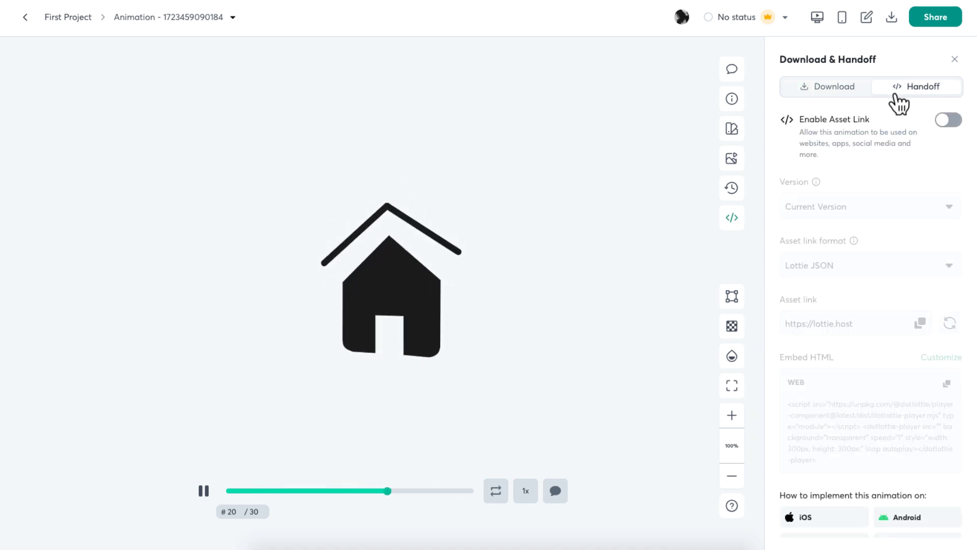
pyautogui.click(943, 127)
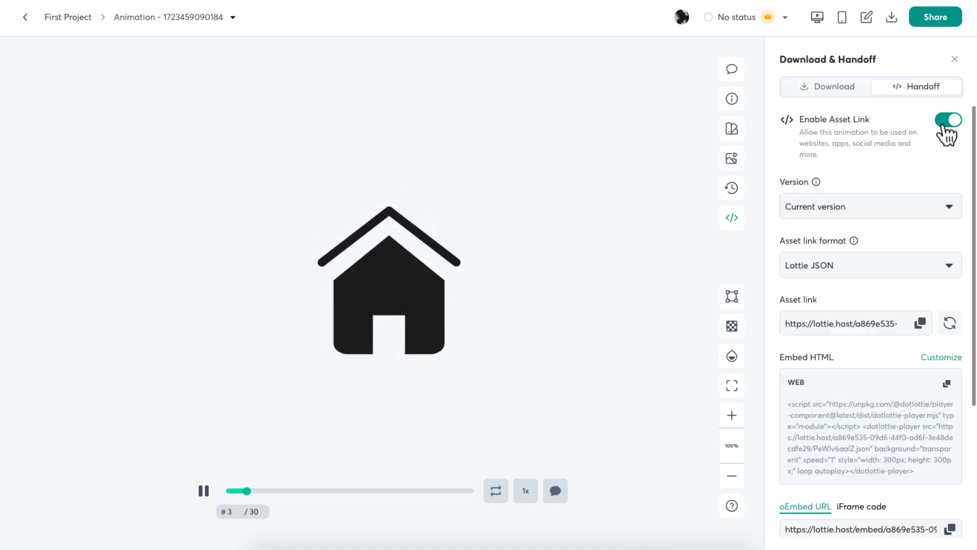
pyautogui.click(921, 323)
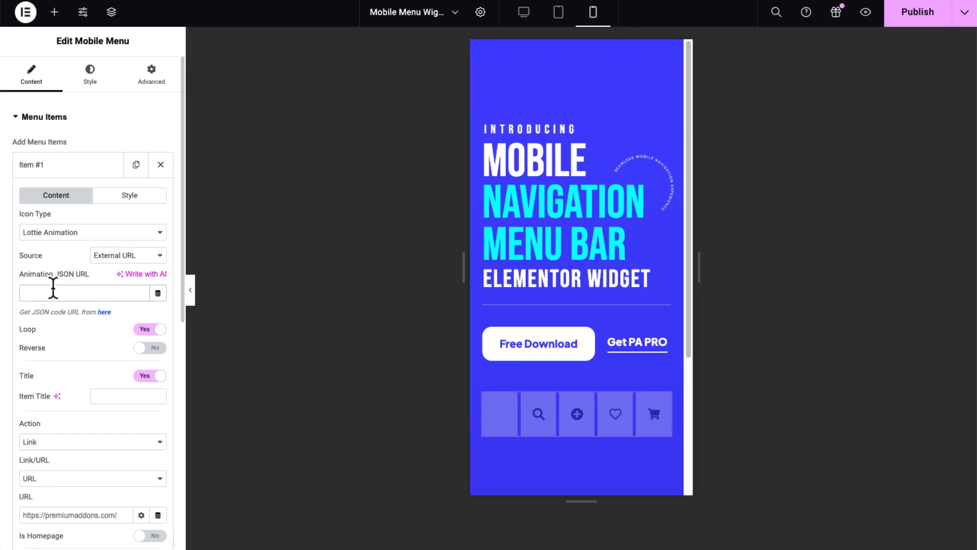
# Paste the JSON URL, then switch Source to Media File and upload the house animation JSON.
pyautogui.hotkey('ctrl', 'v')
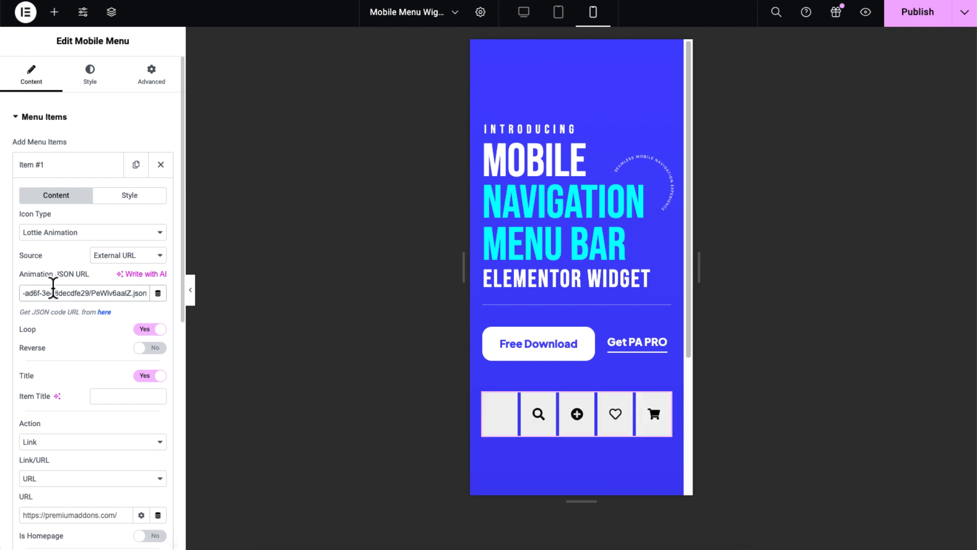
pyautogui.click(156, 259)
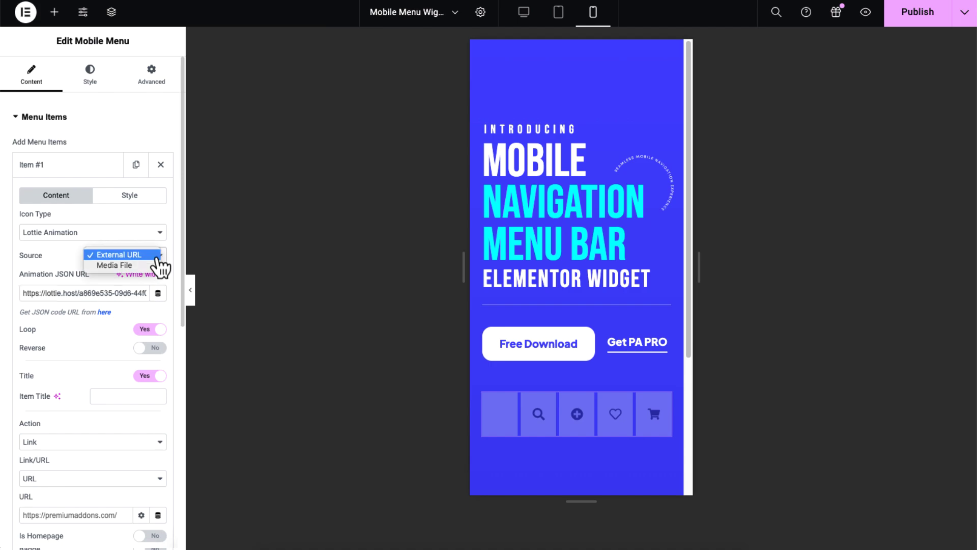
pyautogui.click(155, 265)
pyautogui.click(160, 299)
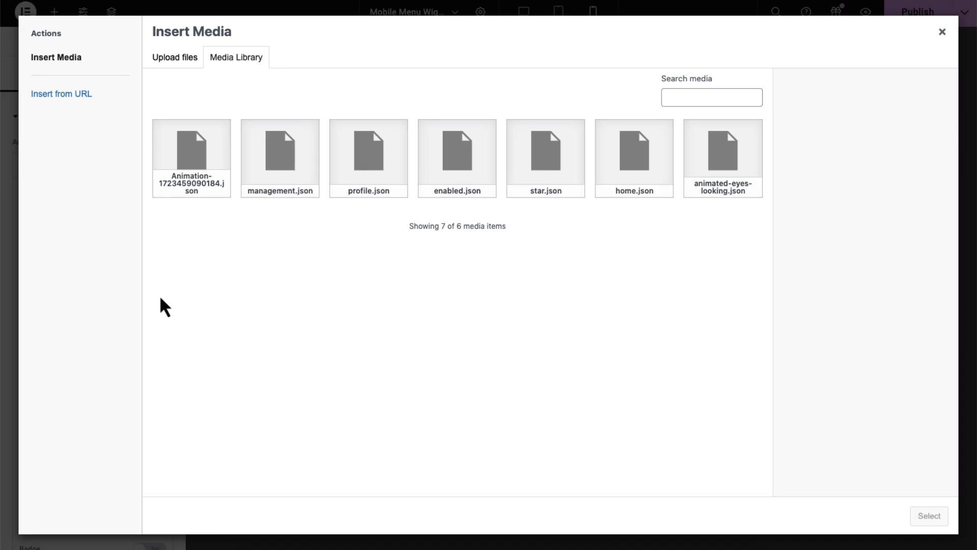
pyautogui.click(186, 60)
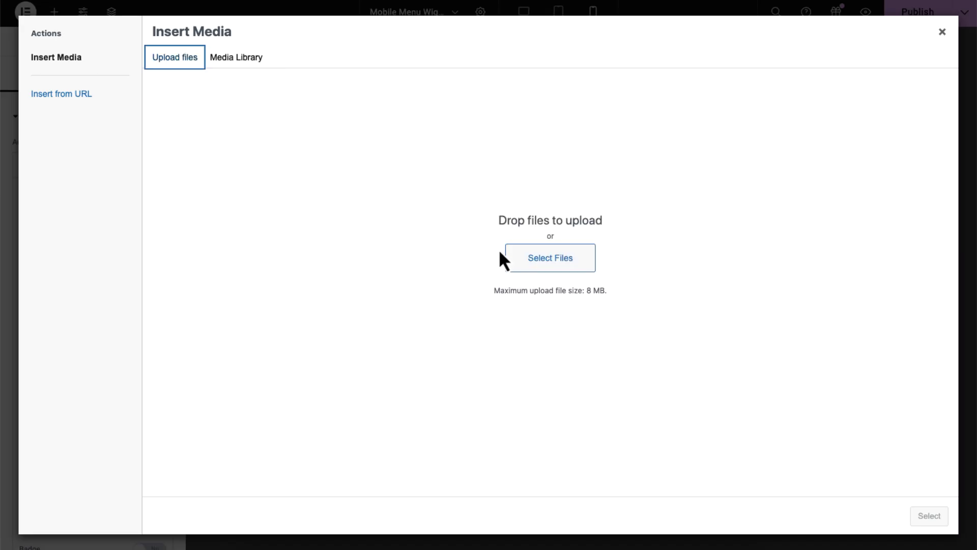
pyautogui.click(516, 263)
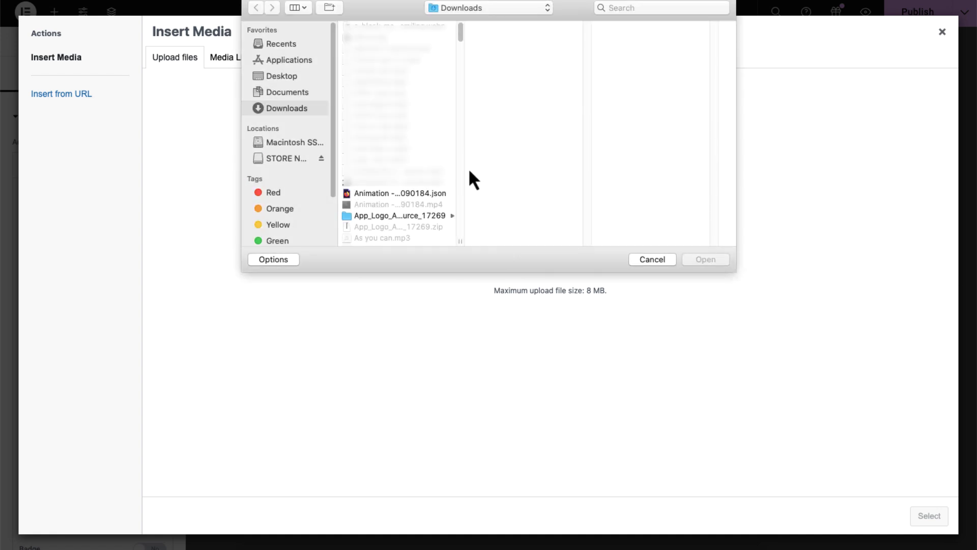
pyautogui.click(413, 193)
pyautogui.click(707, 259)
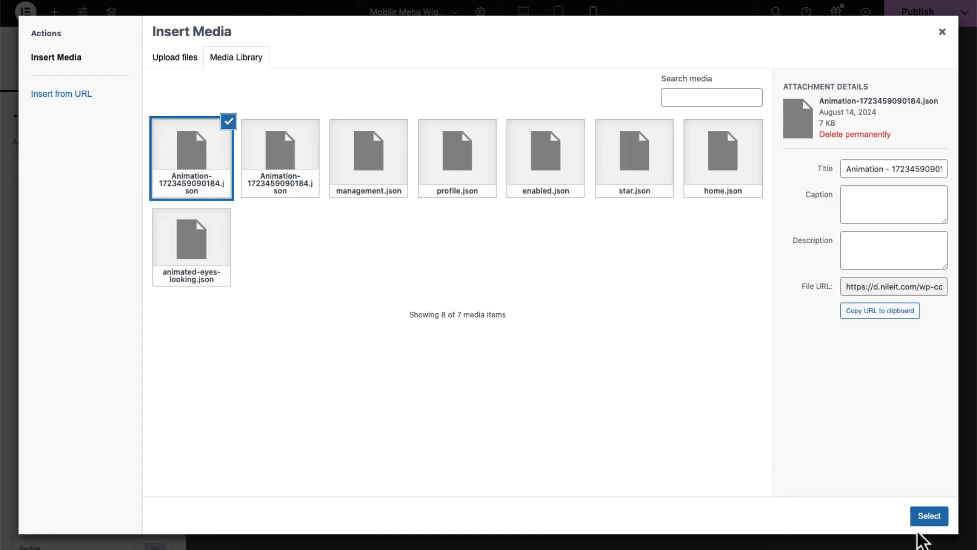
pyautogui.click(930, 516)
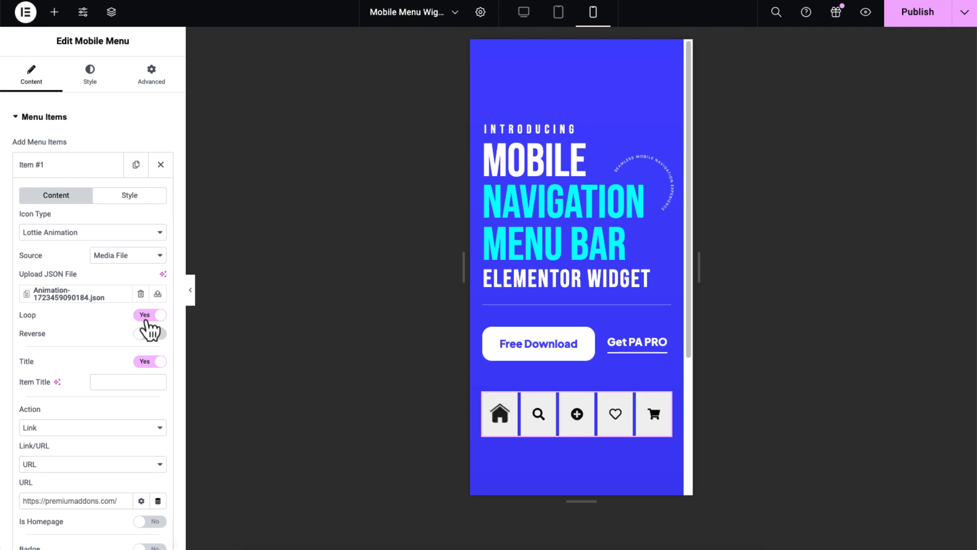
# Keep Loop on and set Reverse to Yes for Item #1's animation.
pyautogui.click(146, 316)
pyautogui.click(147, 316)
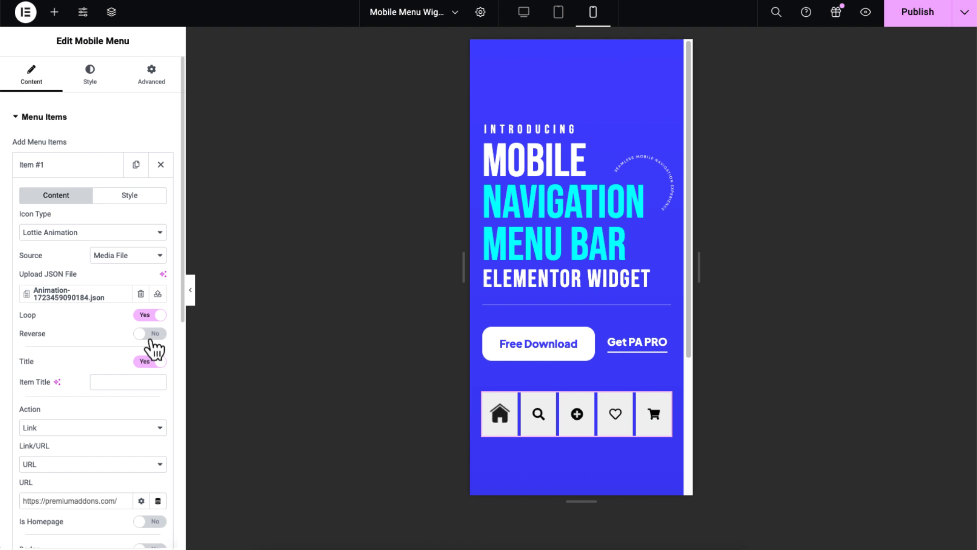
pyautogui.click(152, 339)
# Switch the first menu item's icon type to SVG Code and visit the suggested Boxy SVG site.
pyautogui.click(156, 236)
pyautogui.click(157, 242)
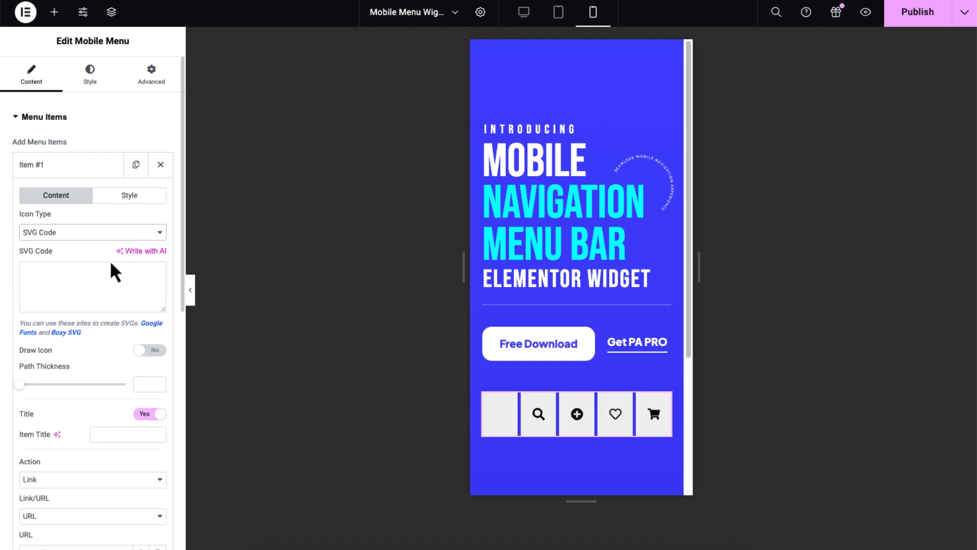
pyautogui.click(75, 335)
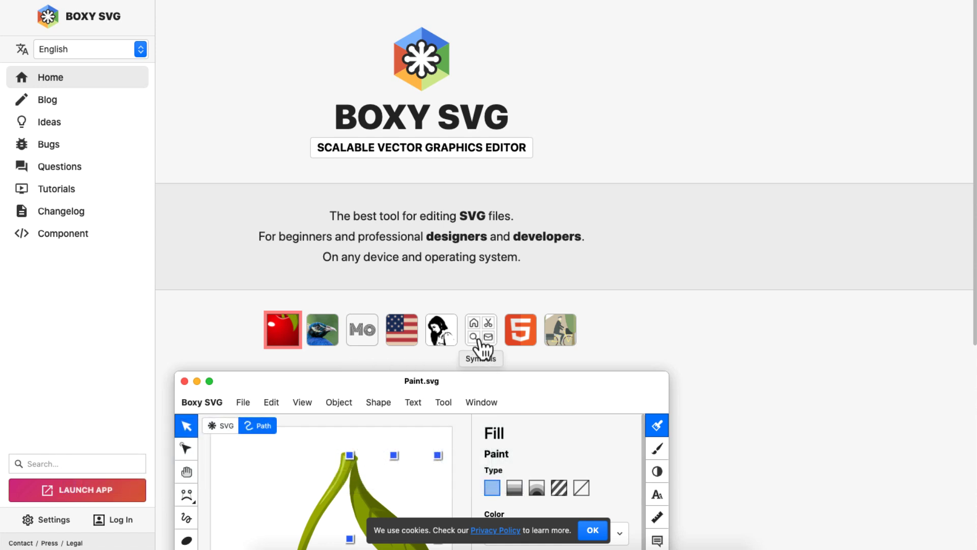
# In Boxy SVG, load the Symbols example drawing and select its house symbol.
pyautogui.click(479, 342)
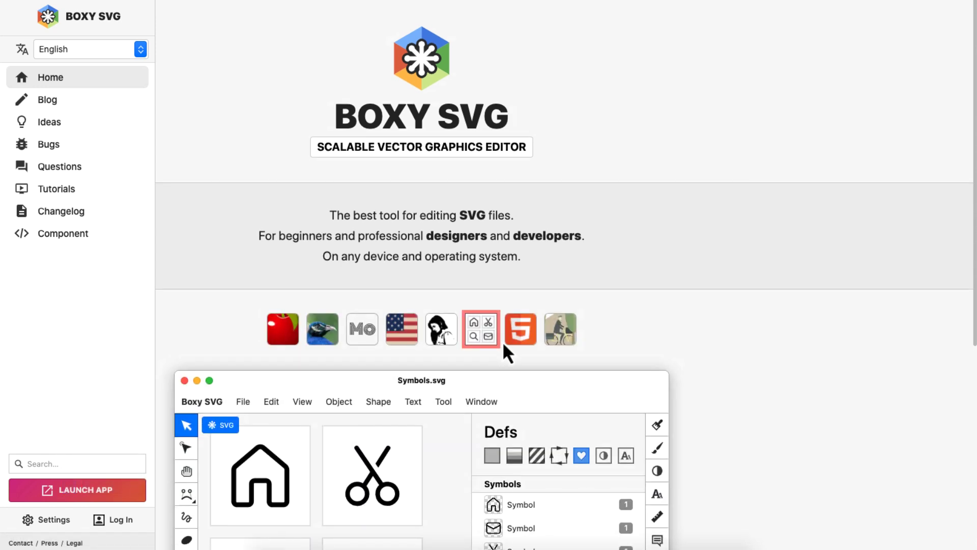
pyautogui.scroll(-4, 504, 344)
pyautogui.click(497, 331)
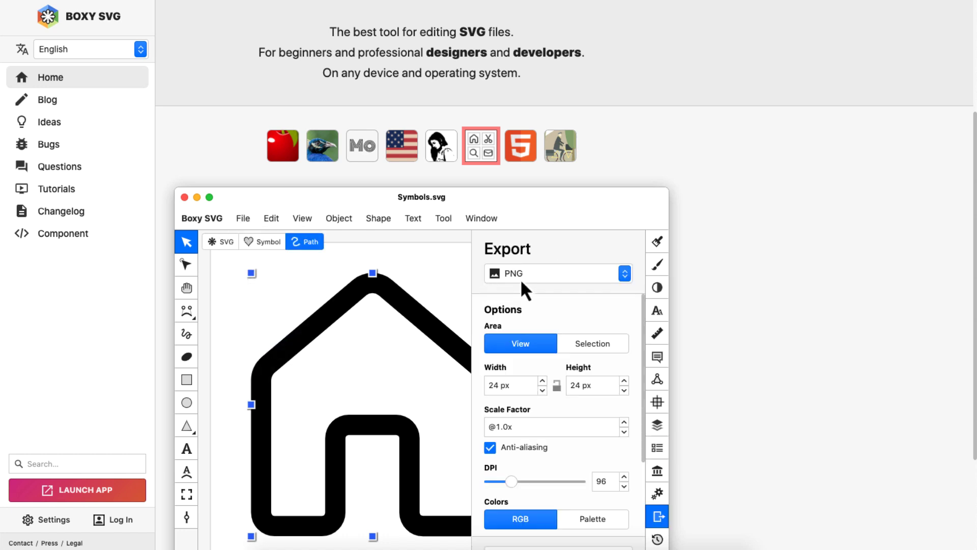
pyautogui.scroll(-3, 539, 390)
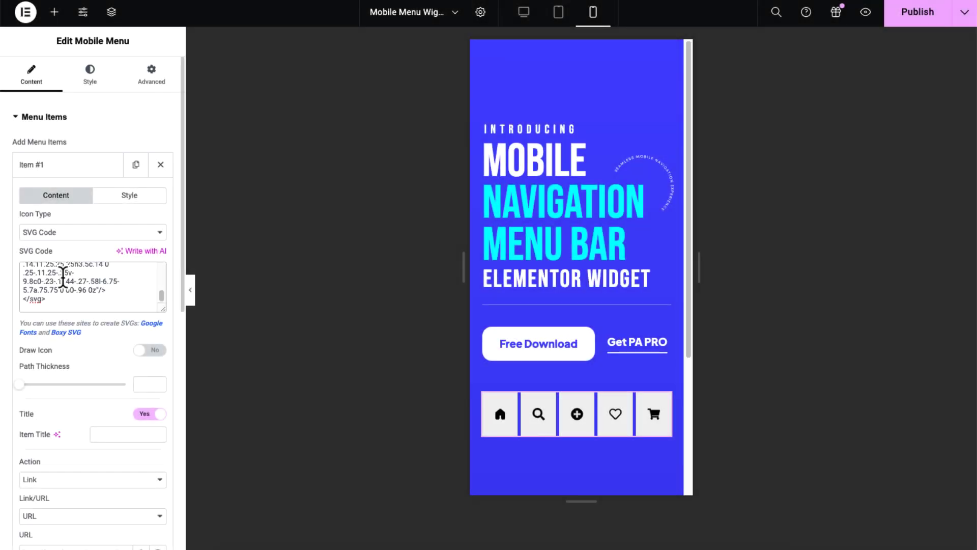
# Turn on Draw Icon and Draw All Paths Together for the house SVG icon.
pyautogui.click(145, 351)
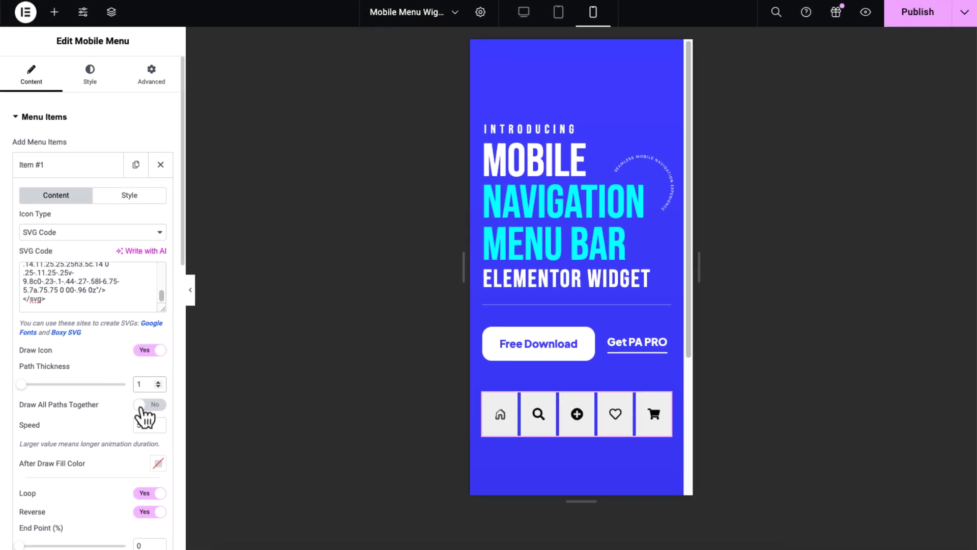
pyautogui.click(143, 407)
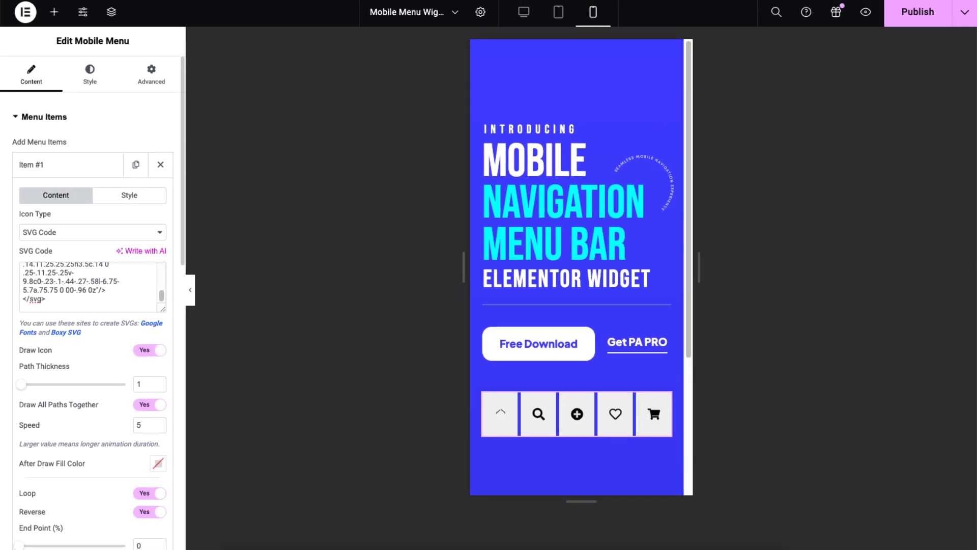
# Enter 'Home' as the first menu item's title.
pyautogui.scroll(-6, 182, 286)
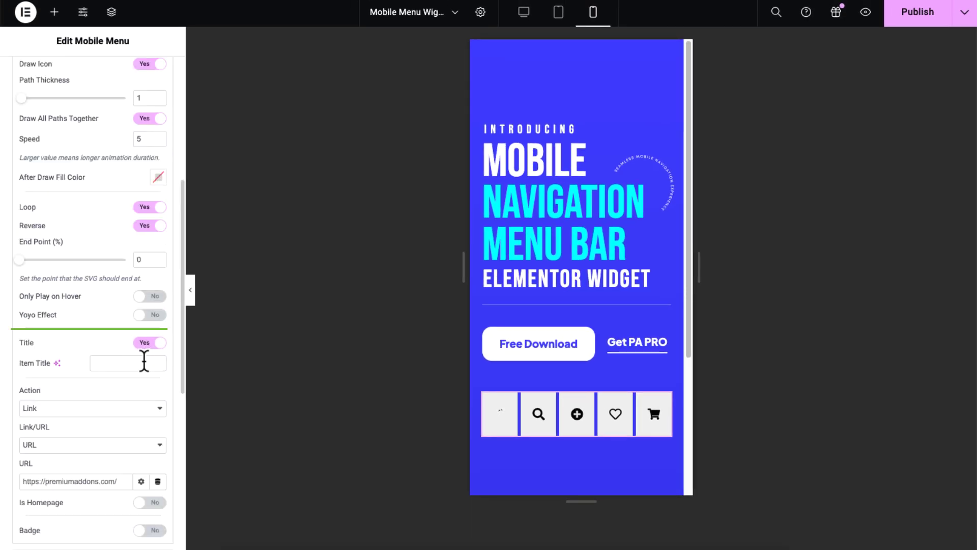
pyautogui.click(144, 362)
pyautogui.write('Home')
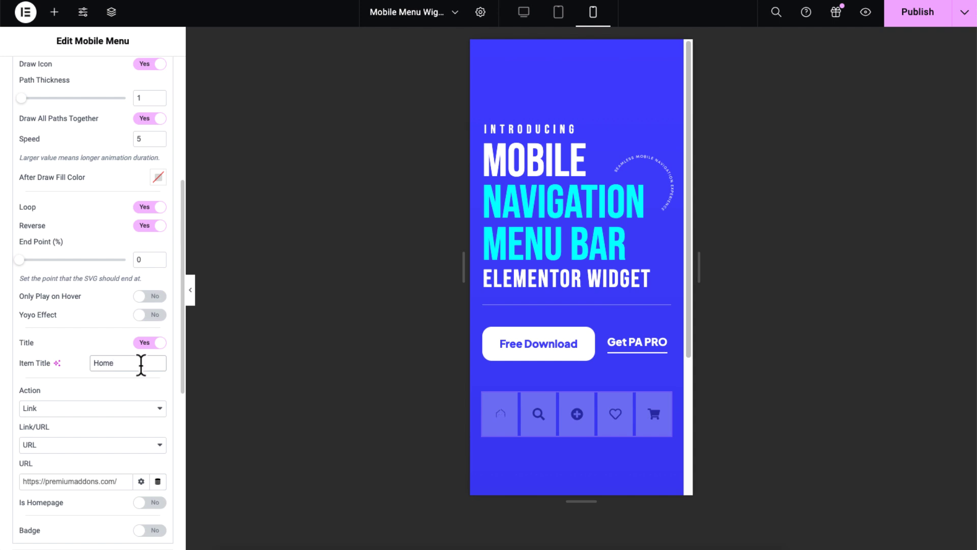
pyautogui.scroll(5, 141, 367)
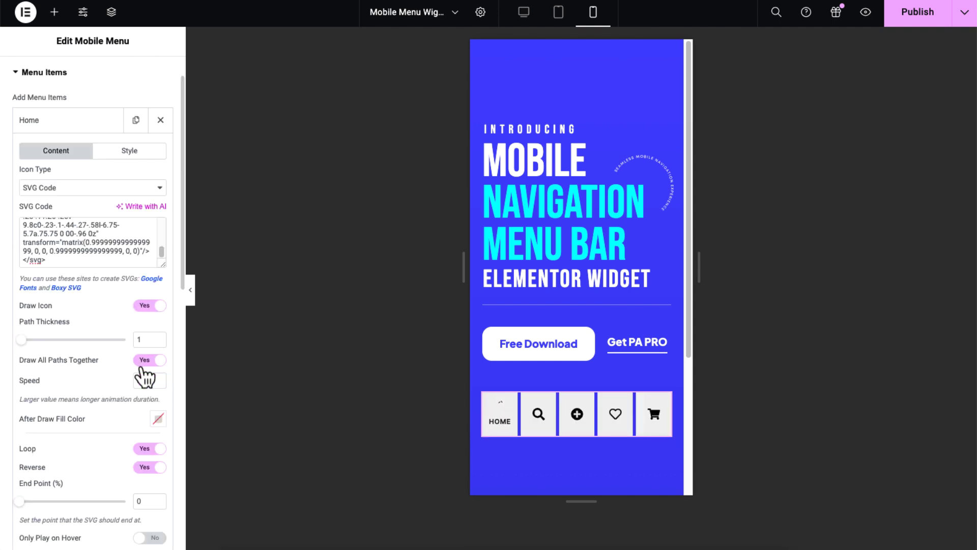
# Switch the Home item to a library icon and apply the icomoon Home icon.
pyautogui.click(155, 187)
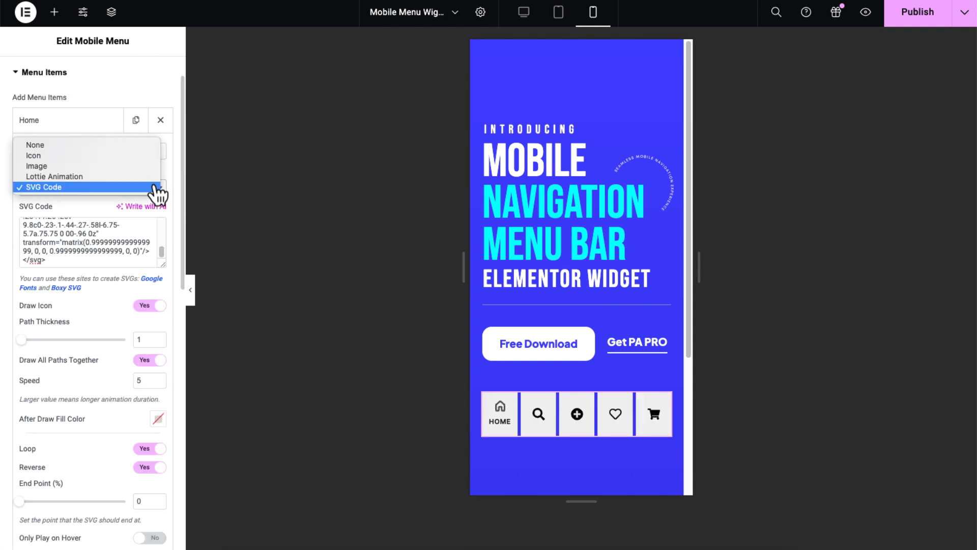
pyautogui.click(142, 156)
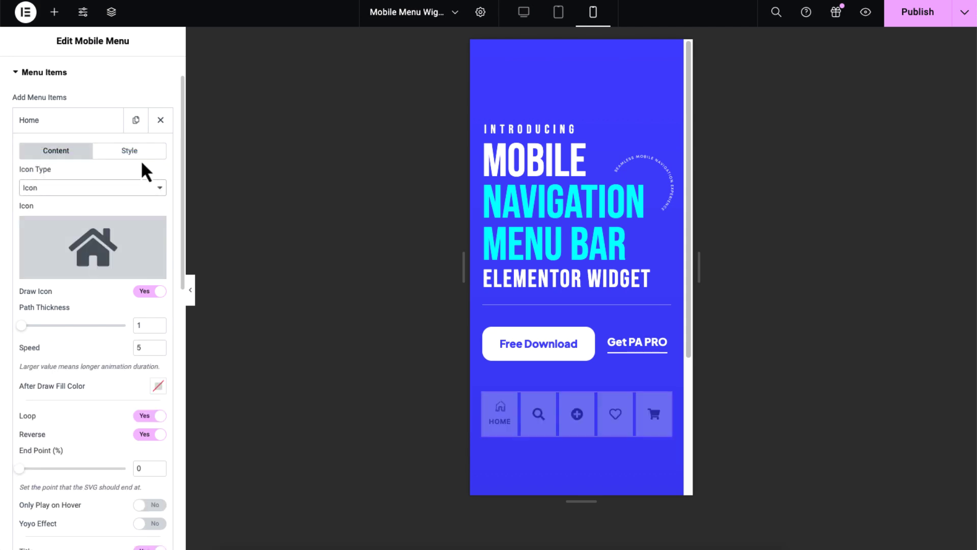
pyautogui.click(103, 257)
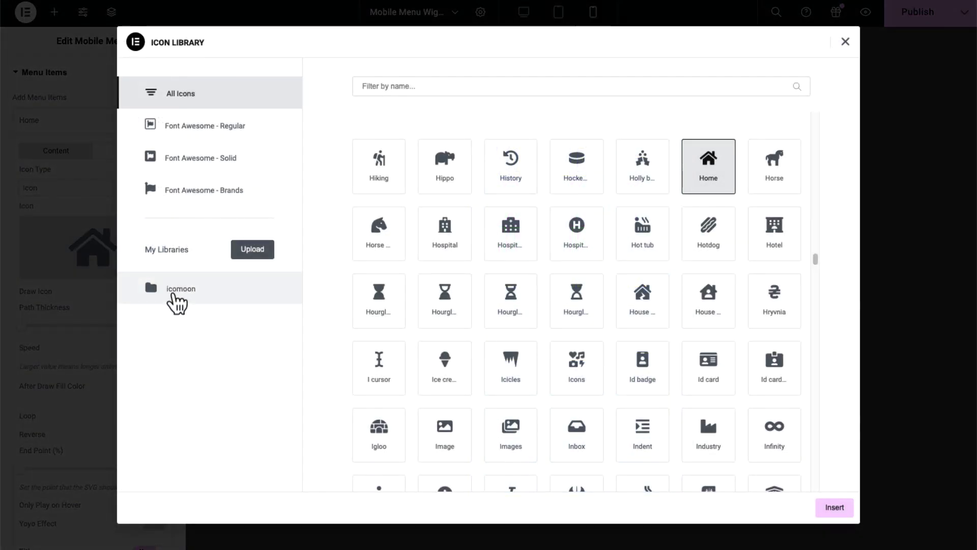
pyautogui.click(173, 295)
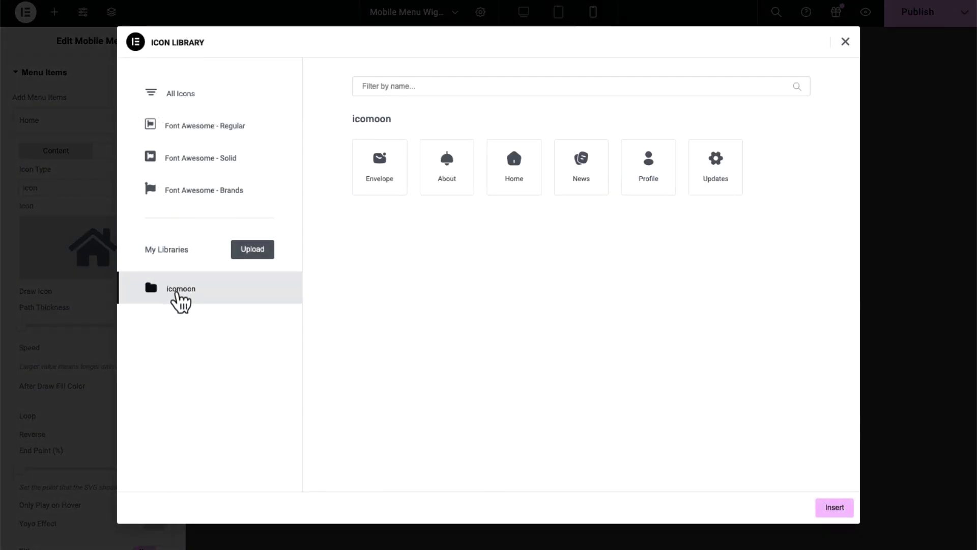
pyautogui.click(834, 508)
pyautogui.click(96, 130)
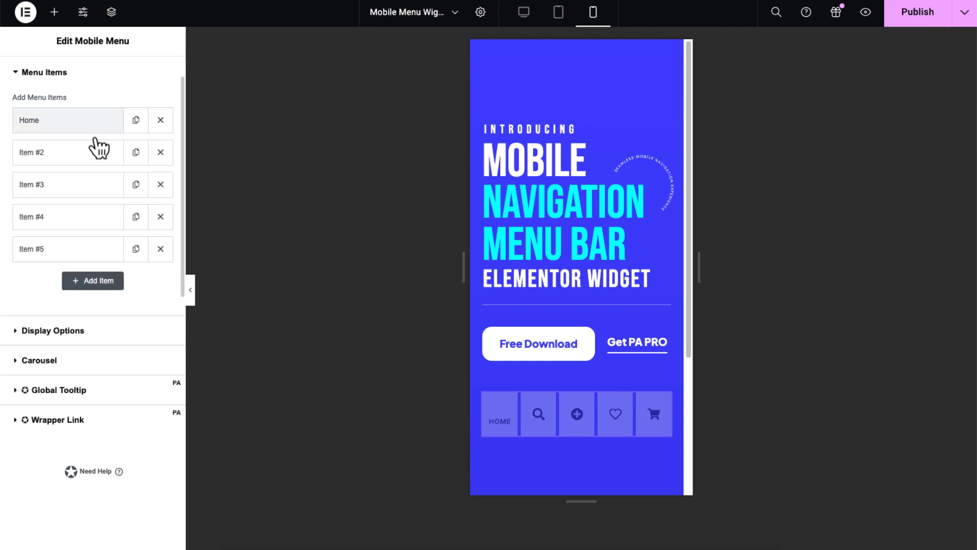
# Give the second item the icomoon About icon and the title 'About'.
pyautogui.click(97, 153)
pyautogui.click(91, 270)
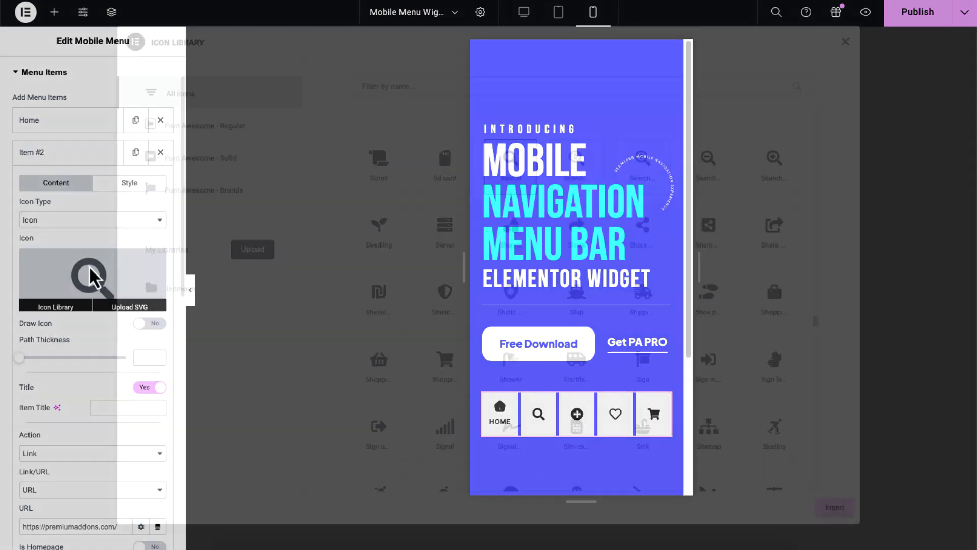
pyautogui.click(180, 288)
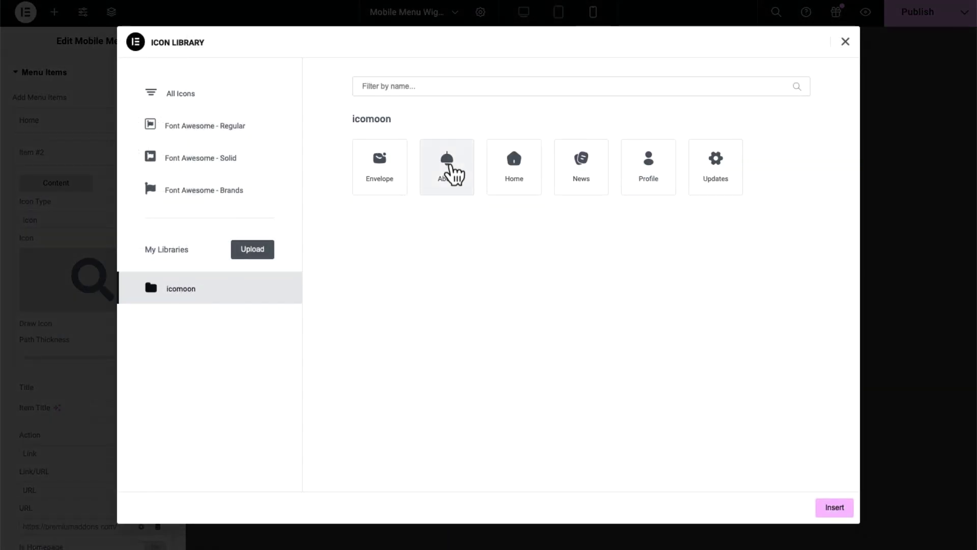
pyautogui.click(451, 173)
pyautogui.click(845, 512)
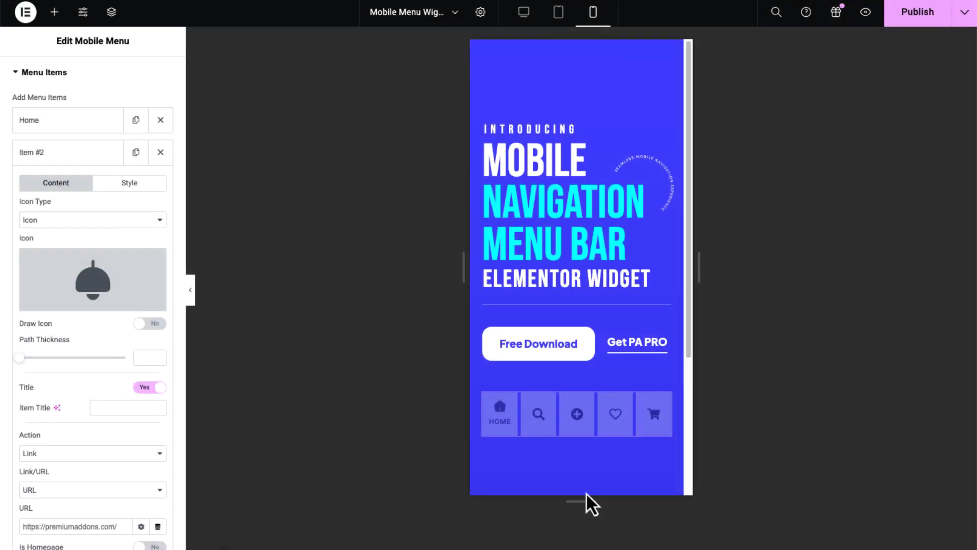
pyautogui.click(110, 408)
pyautogui.write('About')
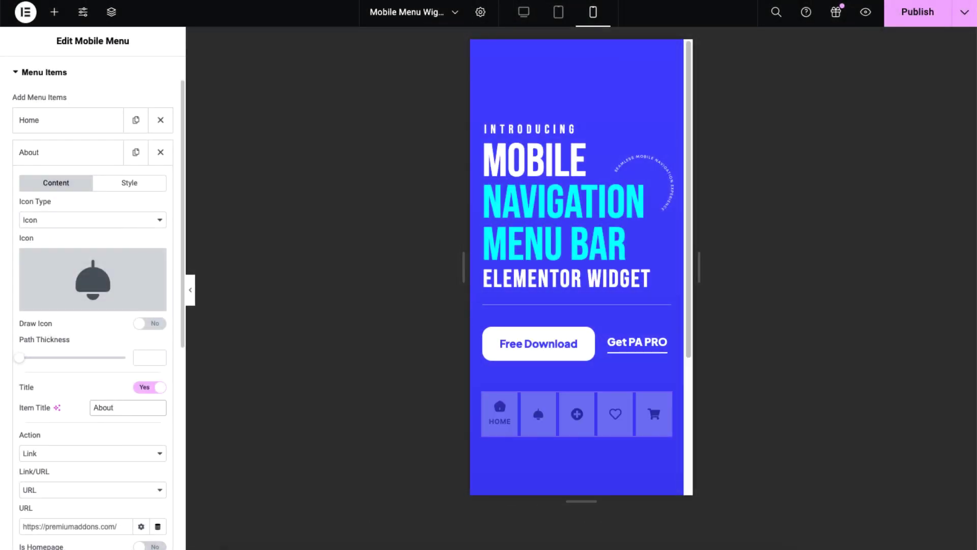
pyautogui.click(89, 168)
# Give the third item the icomoon News icon and the title 'News'.
pyautogui.click(91, 186)
pyautogui.click(86, 317)
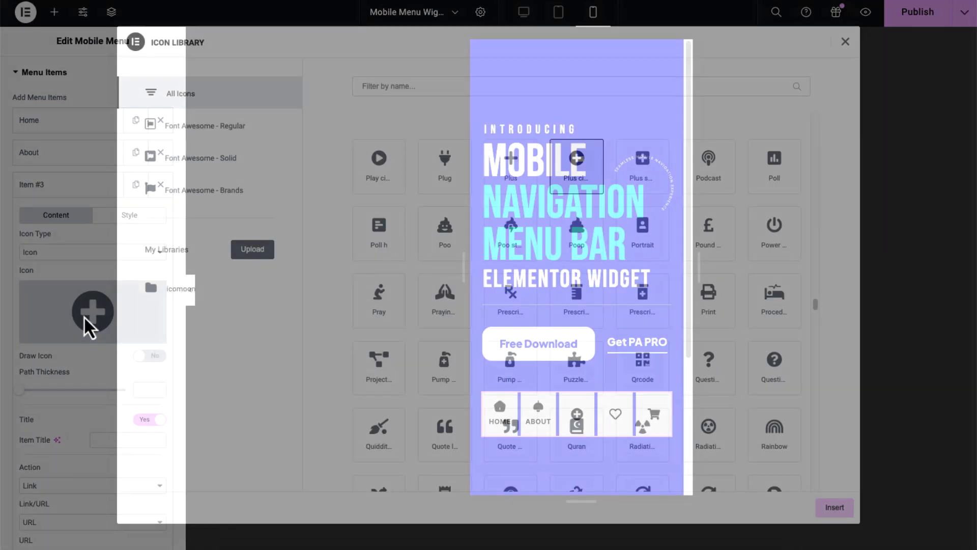
pyautogui.click(155, 295)
pyautogui.click(588, 195)
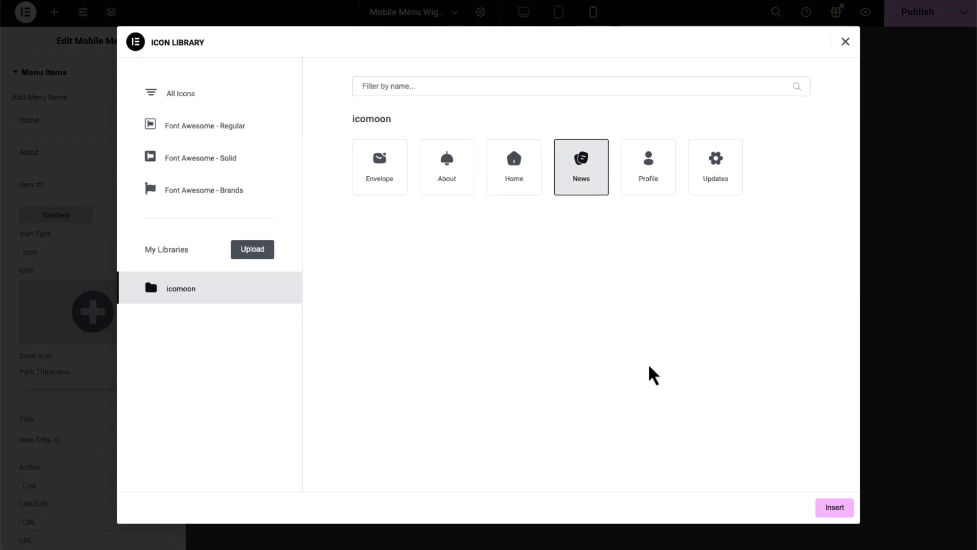
pyautogui.click(823, 508)
pyautogui.click(126, 440)
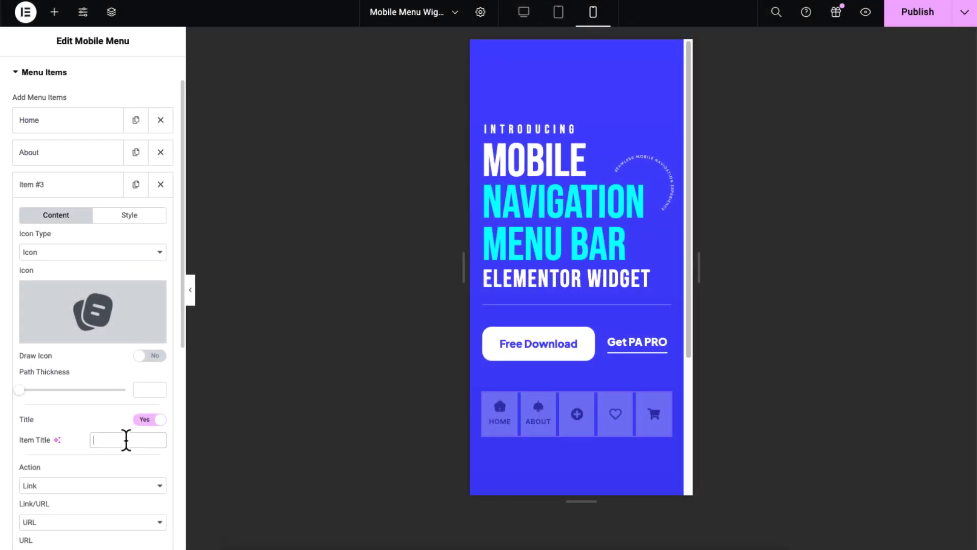
pyautogui.write('News')
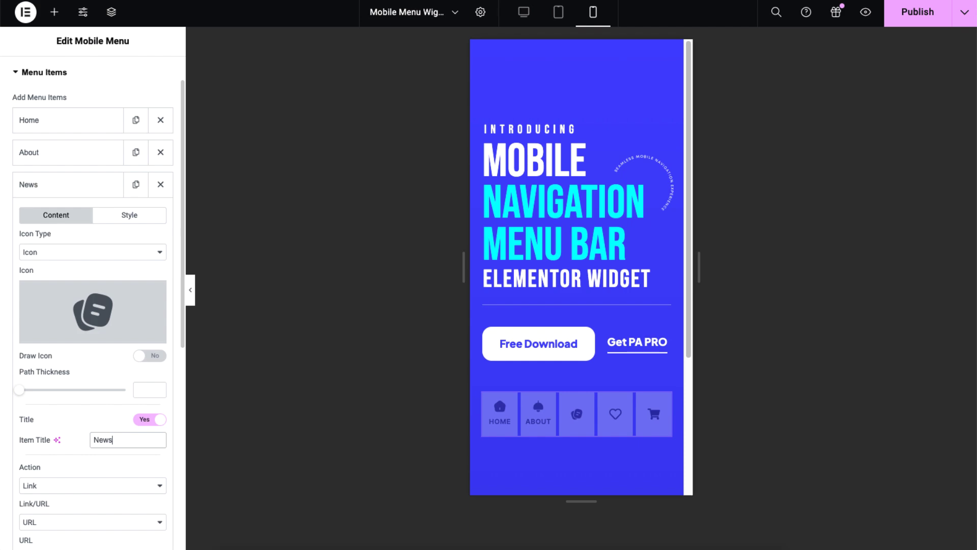
pyautogui.click(70, 189)
# Give the fourth item the icomoon gear icon and the title 'Updates'.
pyautogui.click(92, 219)
pyautogui.click(106, 341)
pyautogui.click(189, 295)
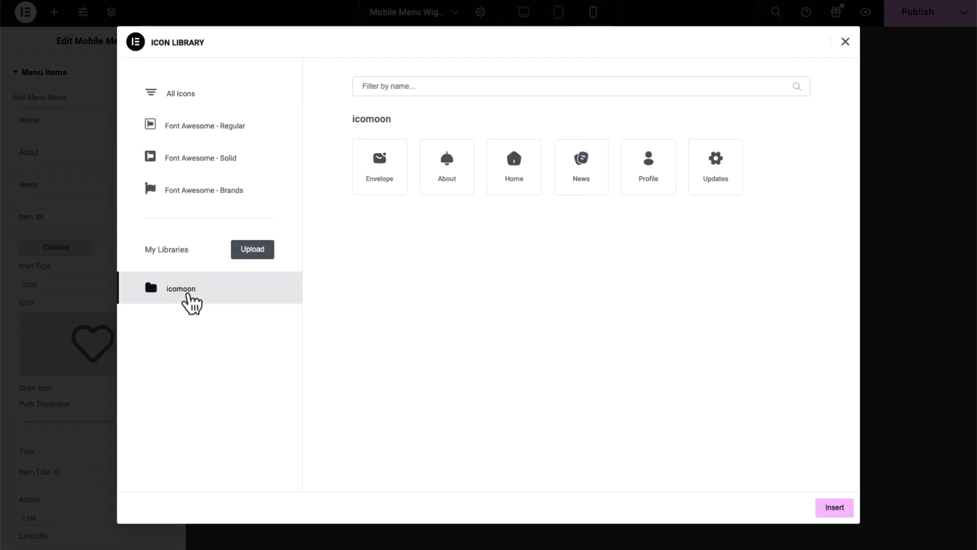
pyautogui.click(720, 192)
pyautogui.click(834, 508)
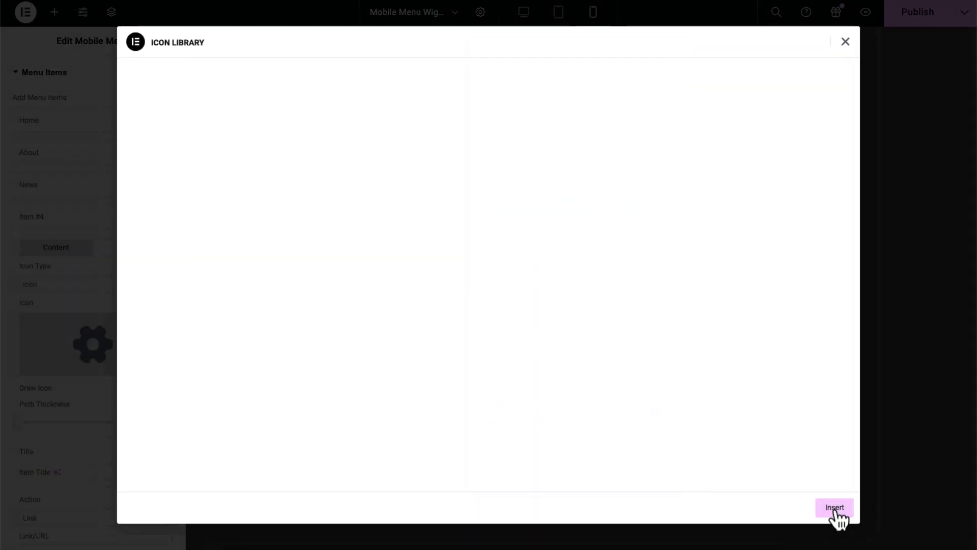
pyautogui.click(101, 472)
pyautogui.write('Updat')
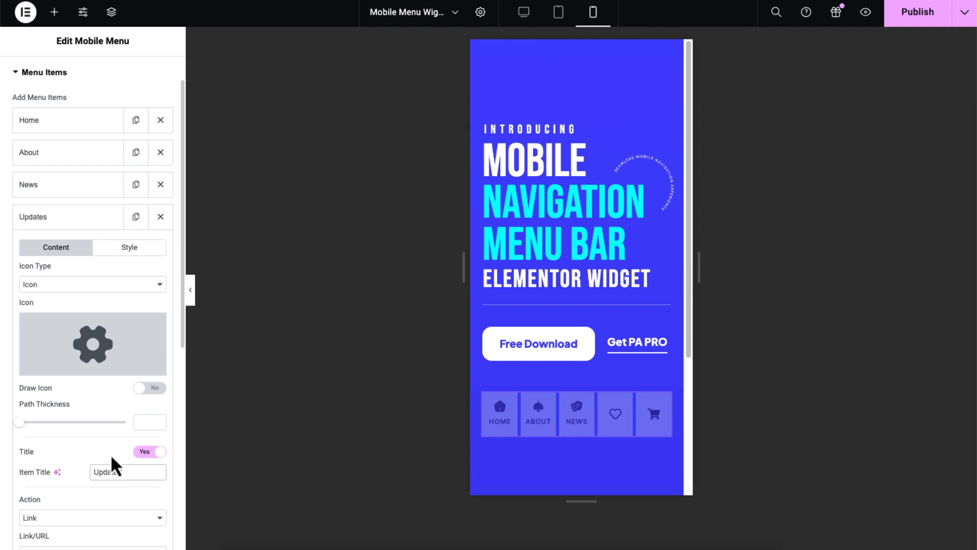
pyautogui.write('es')
pyautogui.click(97, 216)
# Give the fifth item the icomoon envelope icon and the title 'Contact'.
pyautogui.click(101, 250)
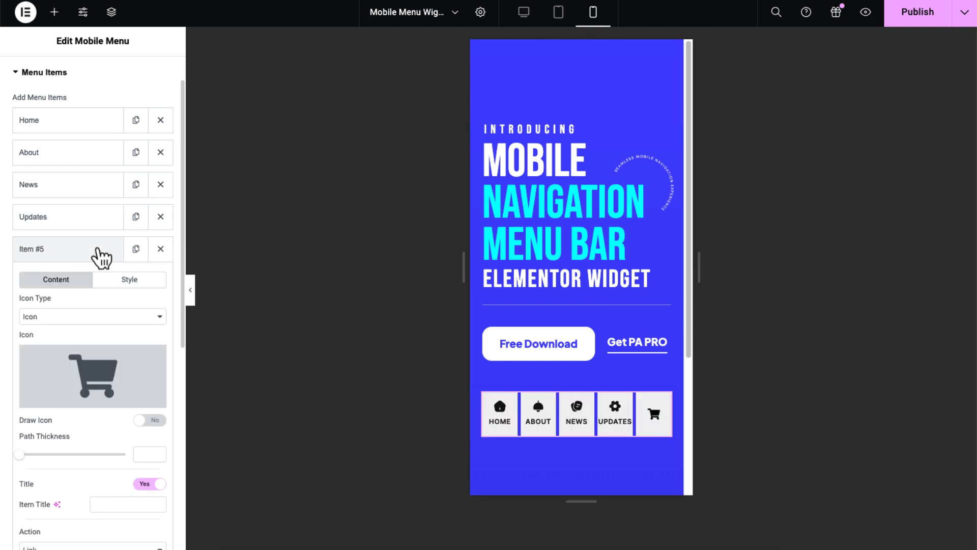
pyautogui.click(86, 386)
pyautogui.click(216, 287)
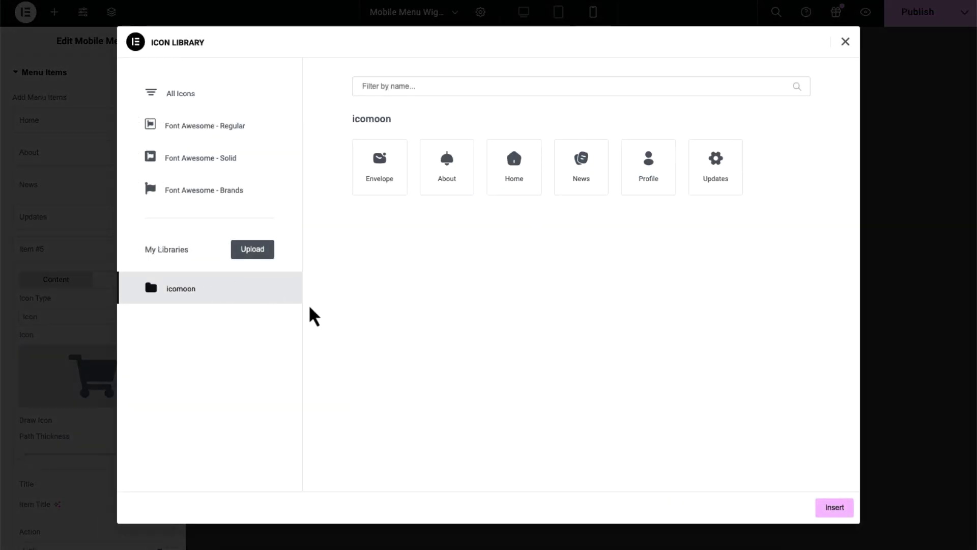
pyautogui.click(398, 189)
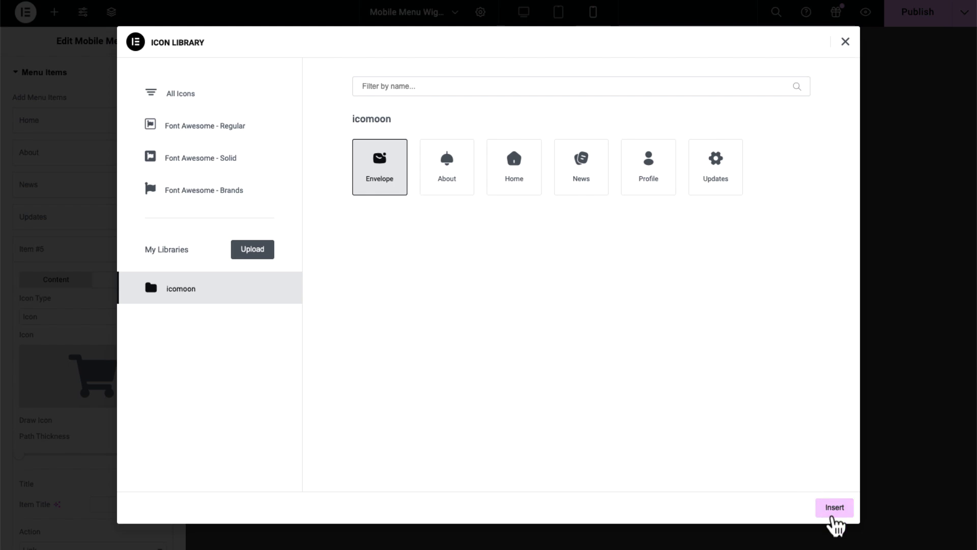
pyautogui.click(833, 514)
pyautogui.click(135, 503)
pyautogui.write('Con')
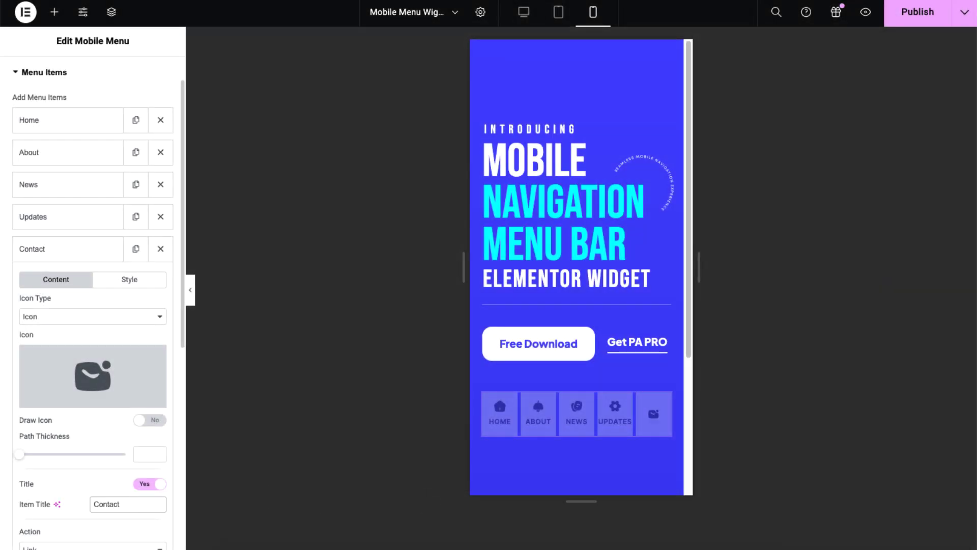
pyautogui.write('tact')
pyautogui.click(92, 255)
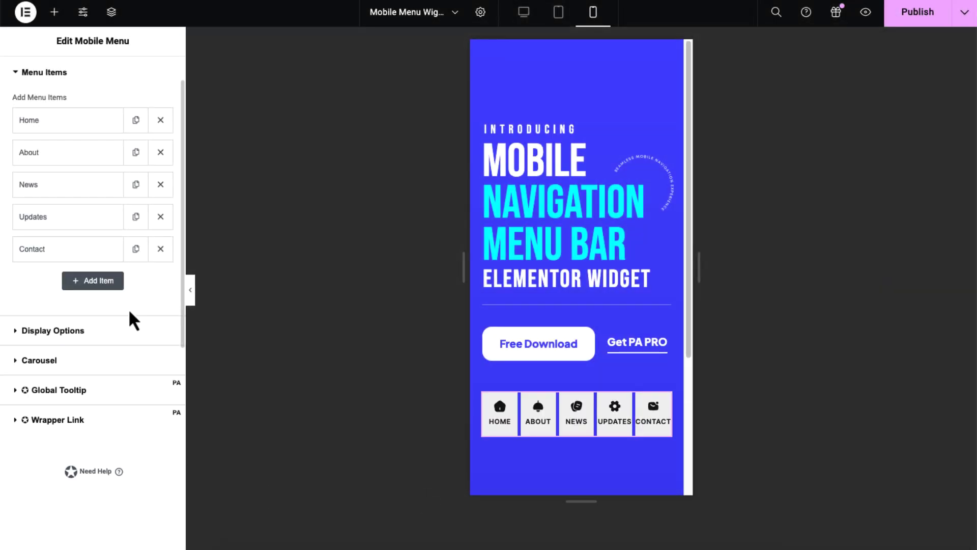
# Explore the Contact item's Link action and existing-page options without choosing a page.
pyautogui.click(107, 258)
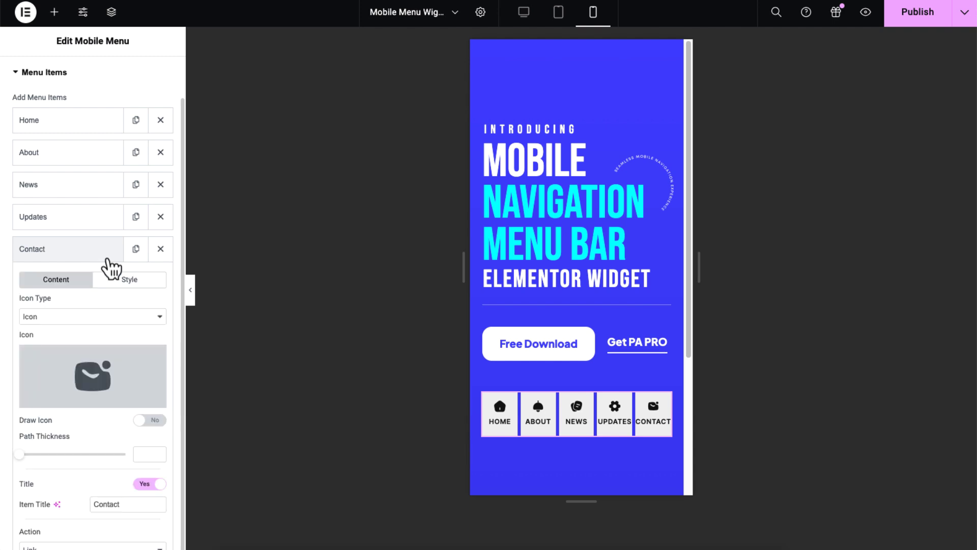
pyautogui.scroll(-5, 107, 298)
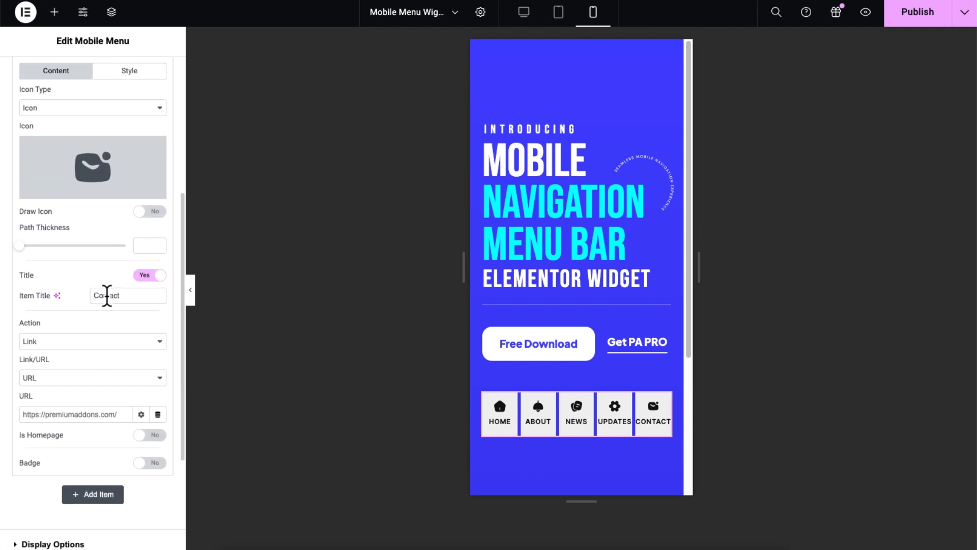
pyautogui.scroll(-1, 107, 295)
pyautogui.click(116, 283)
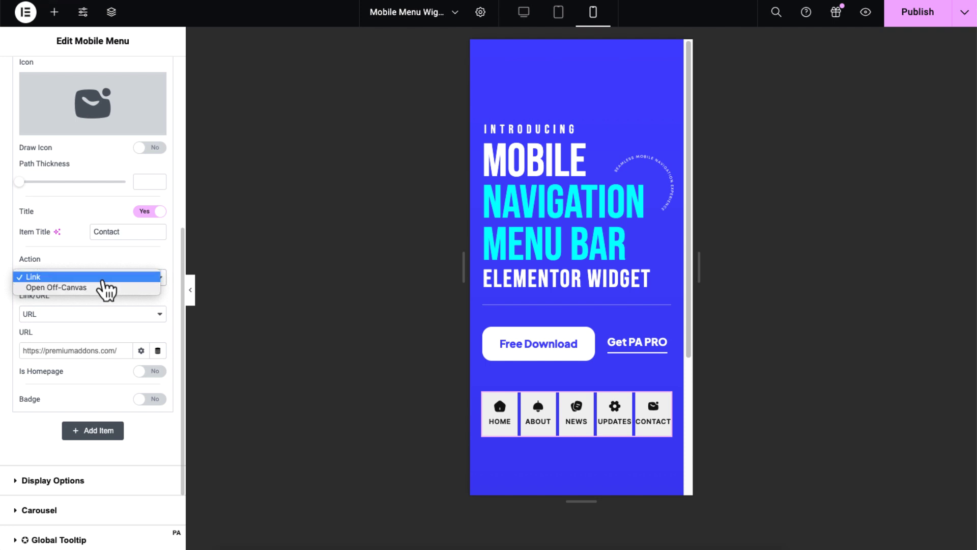
pyautogui.click(107, 326)
pyautogui.click(108, 318)
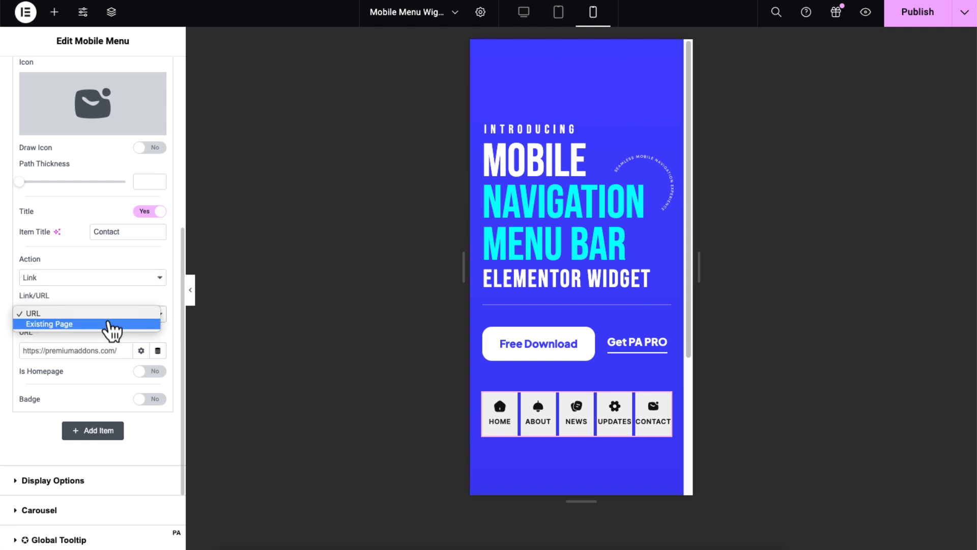
pyautogui.click(110, 325)
pyautogui.click(114, 351)
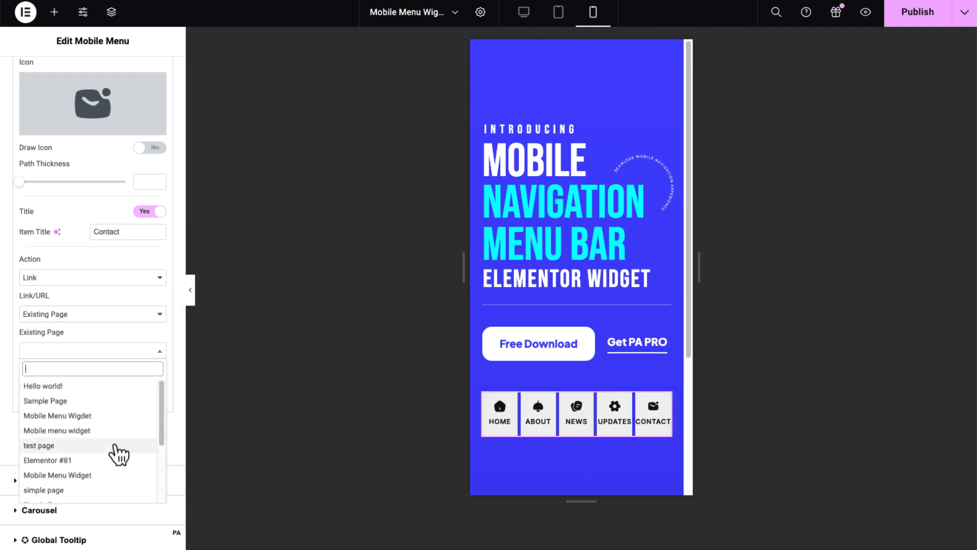
pyautogui.click(102, 335)
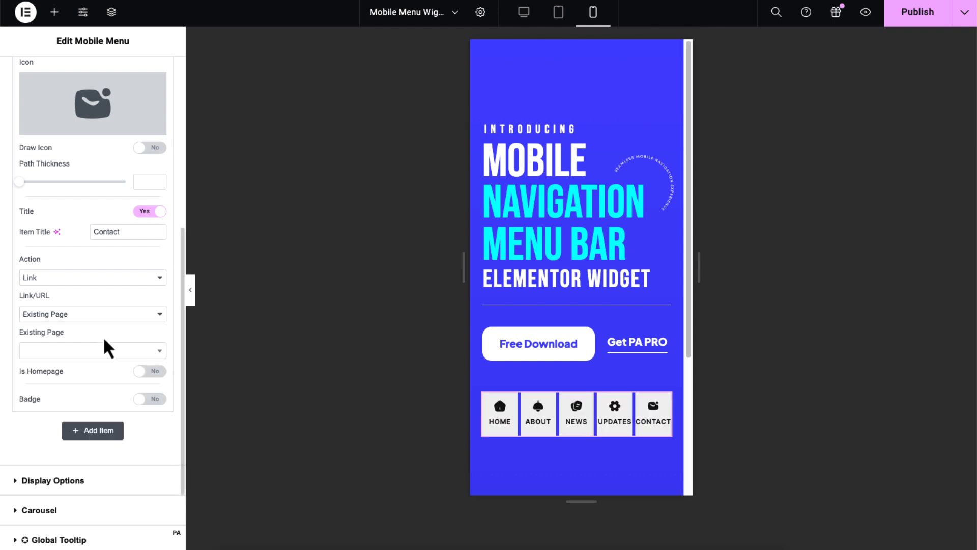
# Leave the homepage option off and set the Contact item's Action to Open Off-Canvas.
pyautogui.click(147, 374)
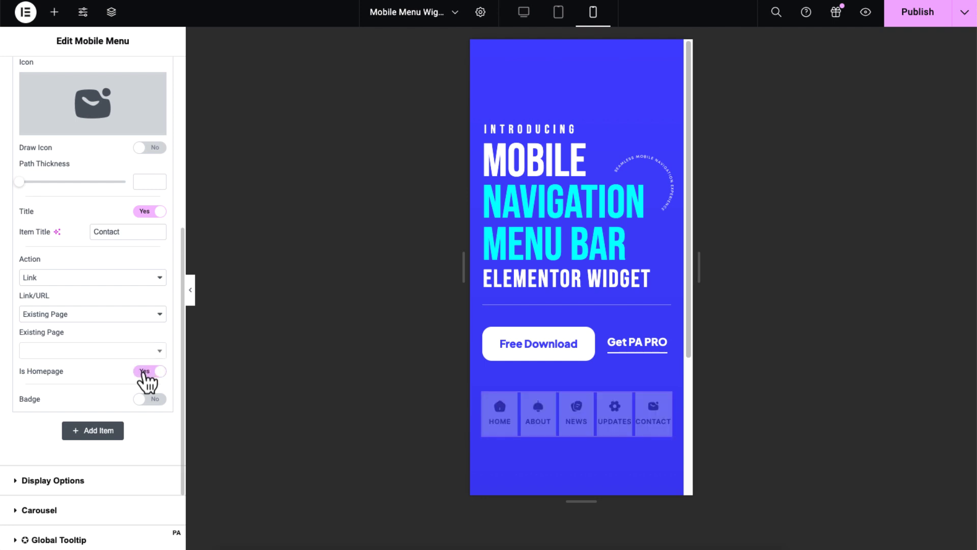
pyautogui.click(146, 374)
pyautogui.click(145, 281)
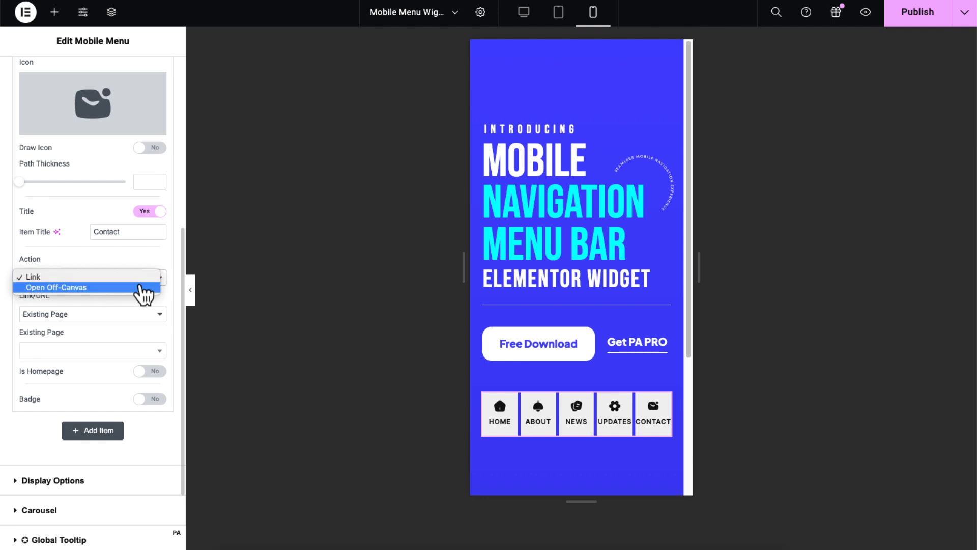
pyautogui.click(141, 287)
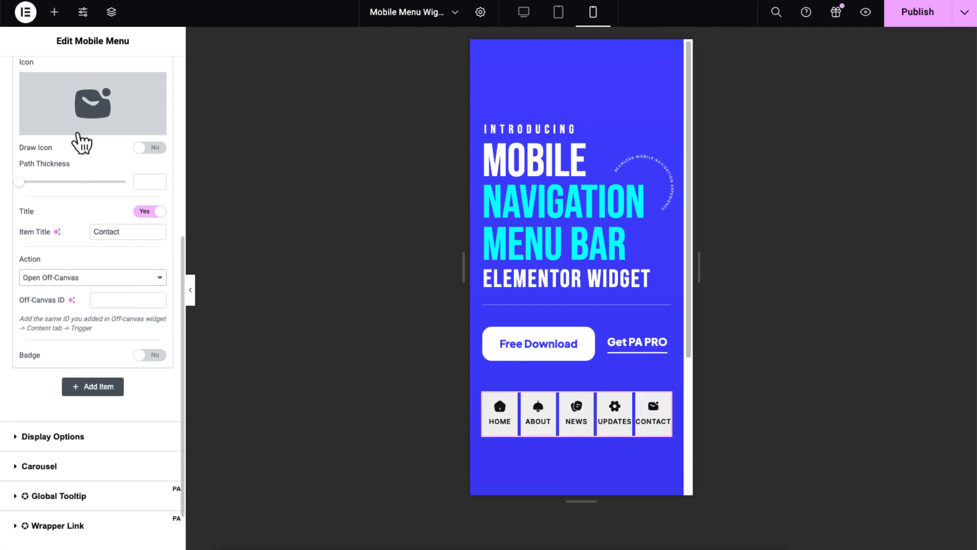
# Add a Premium Off Canvas widget below the mobile menu bar.
pyautogui.click(55, 20)
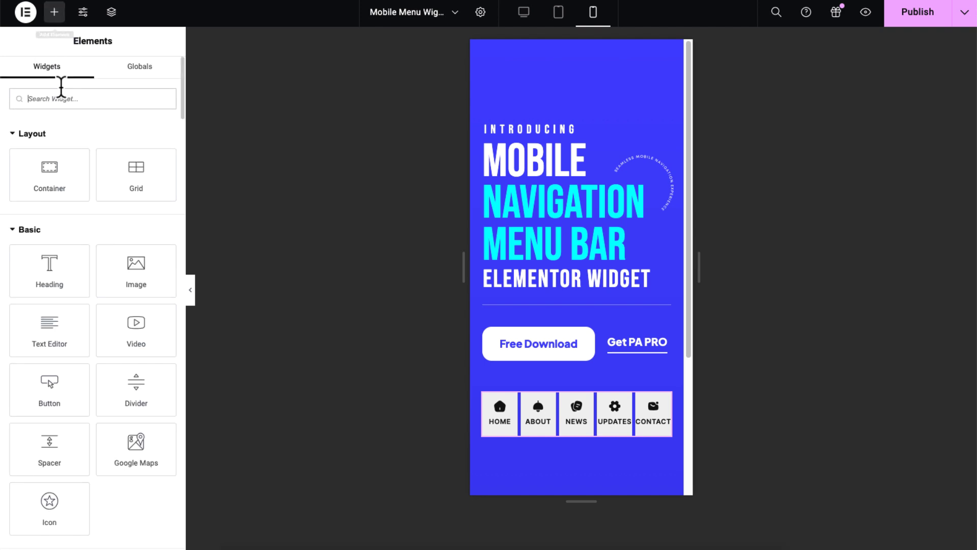
pyautogui.write('Premium Off Canvas')
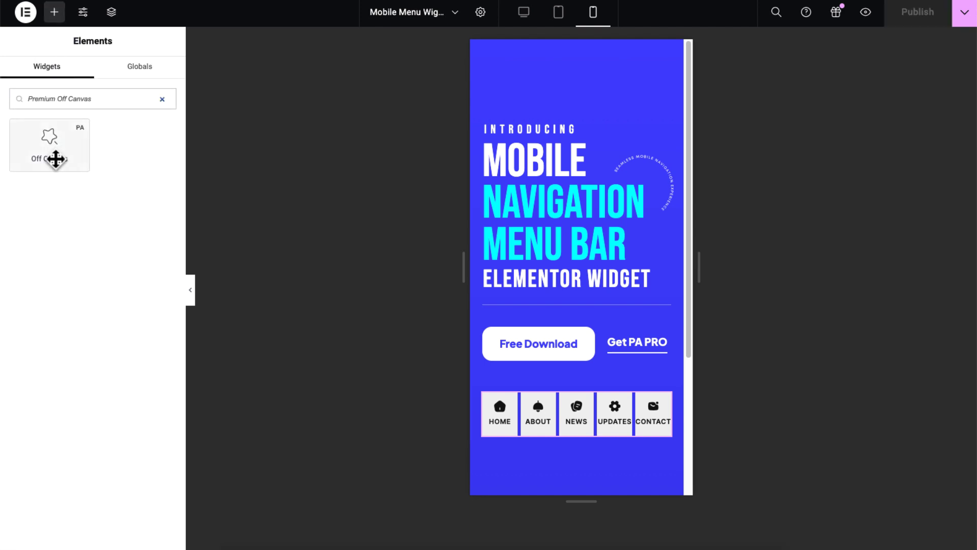
pyautogui.moveTo(57, 155); pyautogui.dragTo(562, 440)
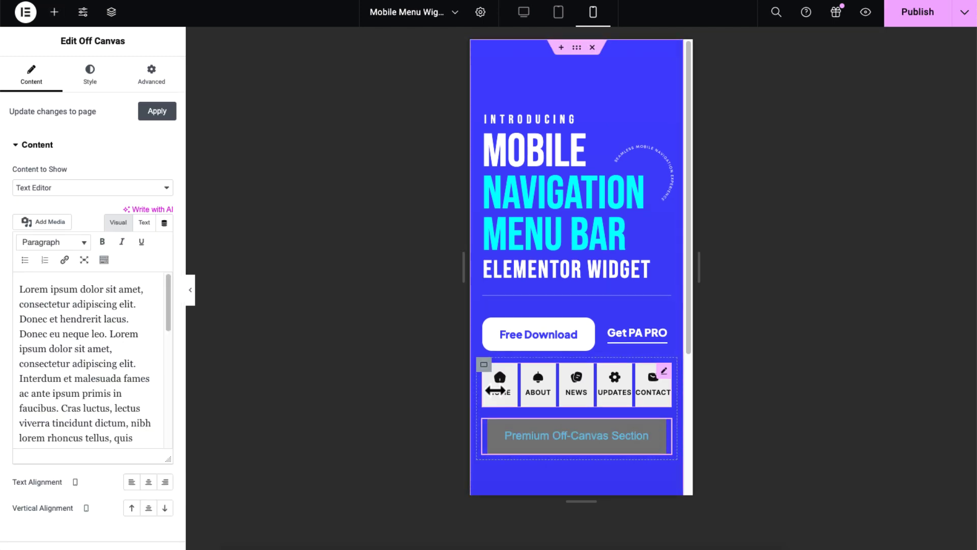
# Set the off-canvas Content to Show to Elementor Template.
pyautogui.click(161, 200)
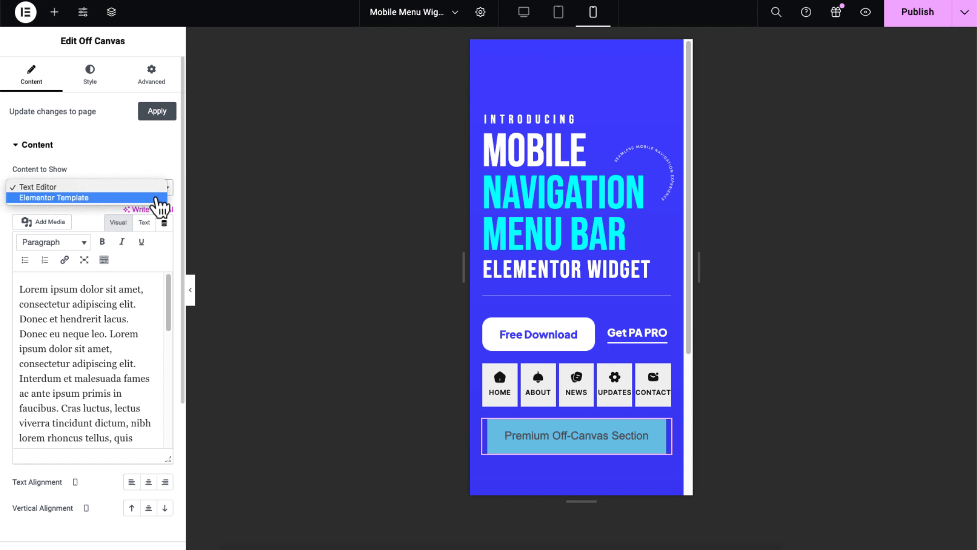
pyautogui.click(159, 199)
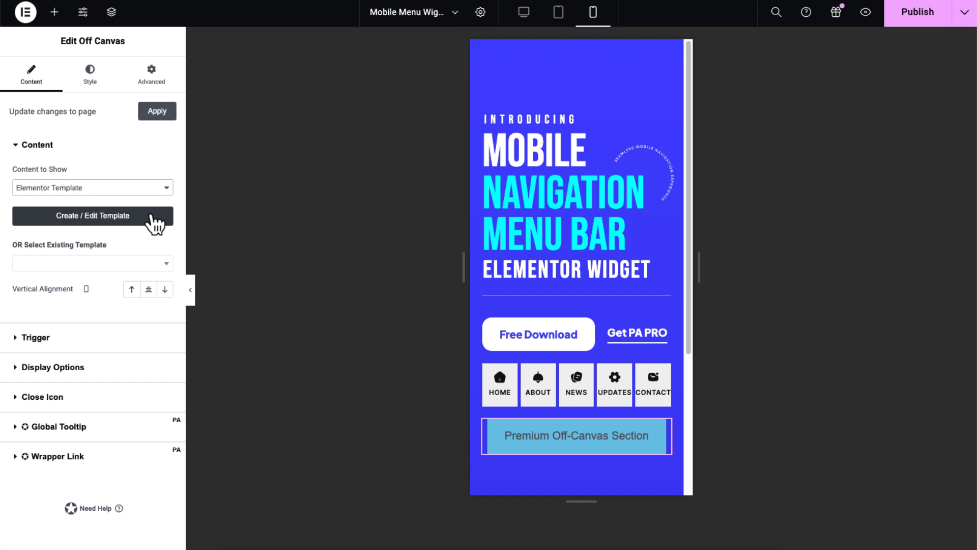
pyautogui.click(160, 264)
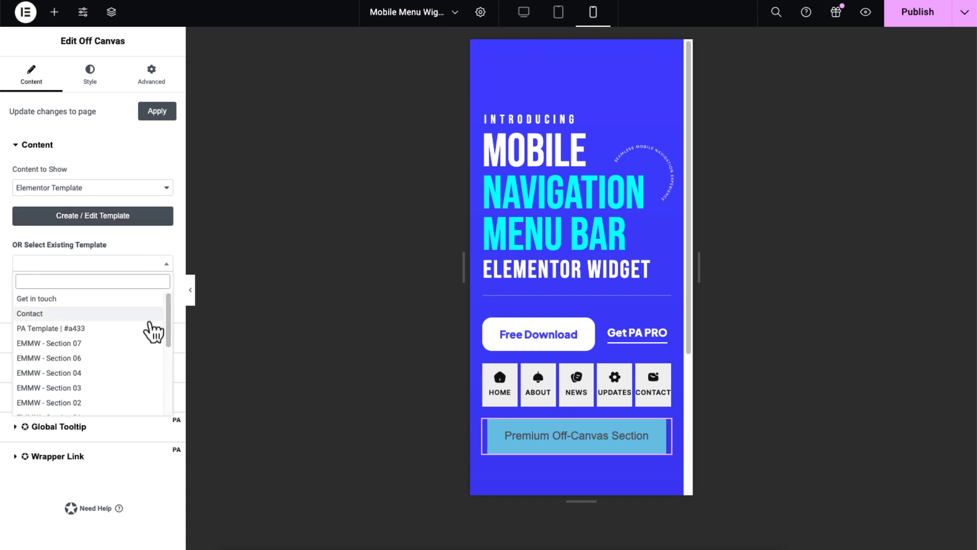
pyautogui.scroll(-2, 153, 331)
pyautogui.scroll(2, 153, 331)
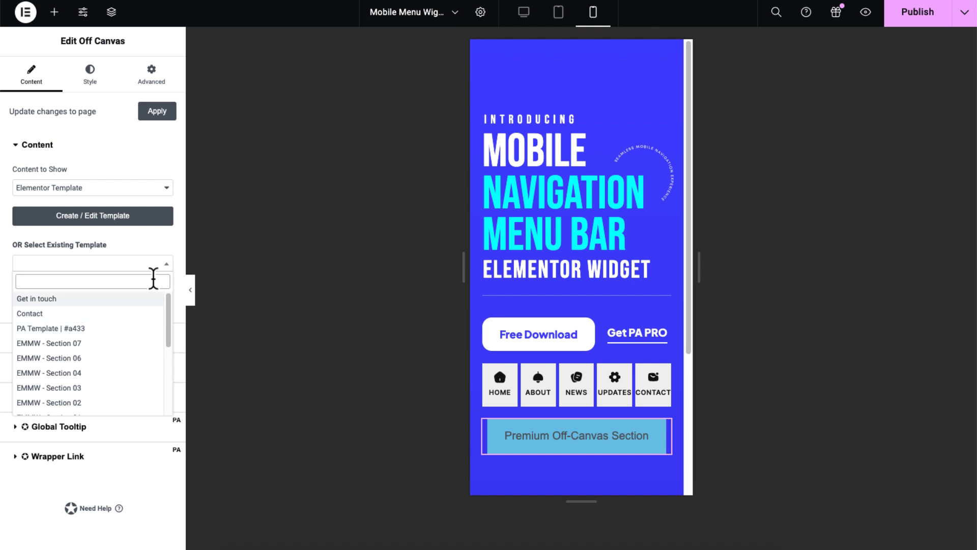
pyautogui.click(170, 270)
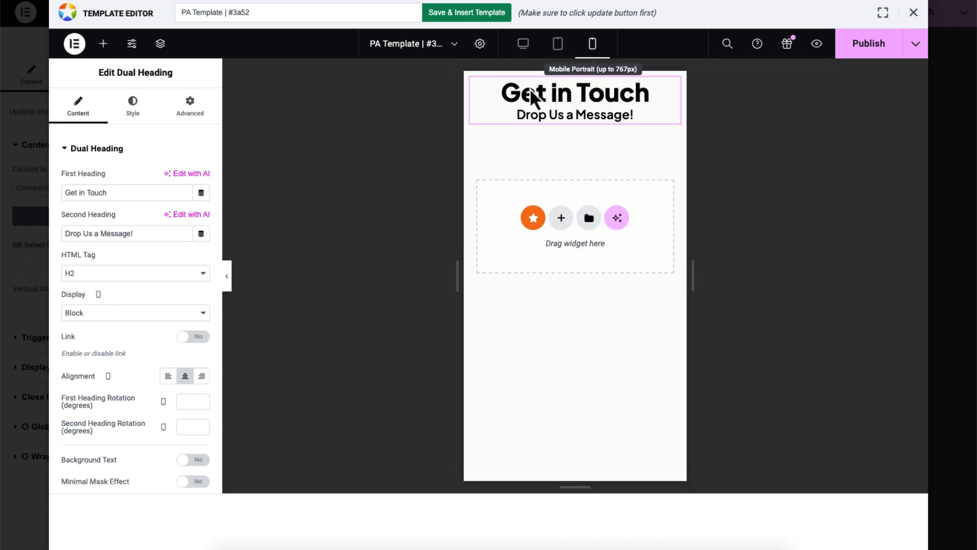
# Check the second heading's typography, keeping its font weight at 500 (Medium).
pyautogui.click(132, 109)
pyautogui.scroll(-4, 136, 356)
pyautogui.click(137, 399)
pyautogui.click(202, 207)
pyautogui.click(181, 329)
pyautogui.click(183, 330)
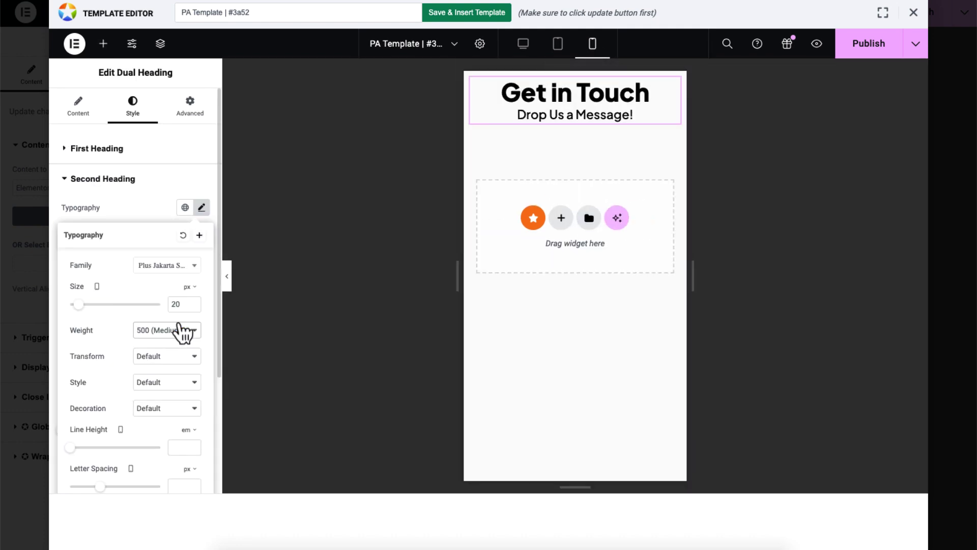
# Add a Contact Form 7 widget using the second form preset's Name/Email form.
pyautogui.click(103, 44)
pyautogui.write('contact')
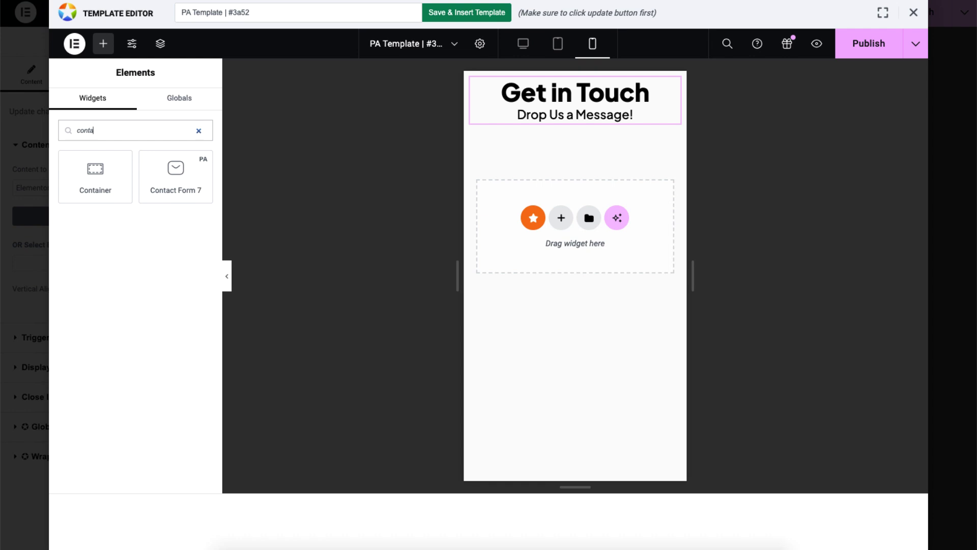
pyautogui.click(71, 176)
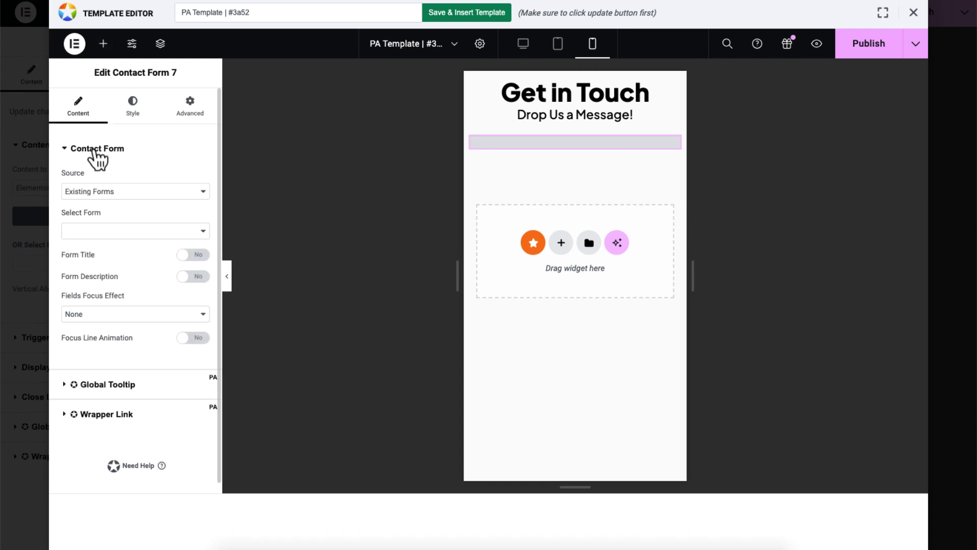
pyautogui.click(113, 192)
pyautogui.click(117, 210)
pyautogui.click(127, 247)
pyautogui.click(142, 357)
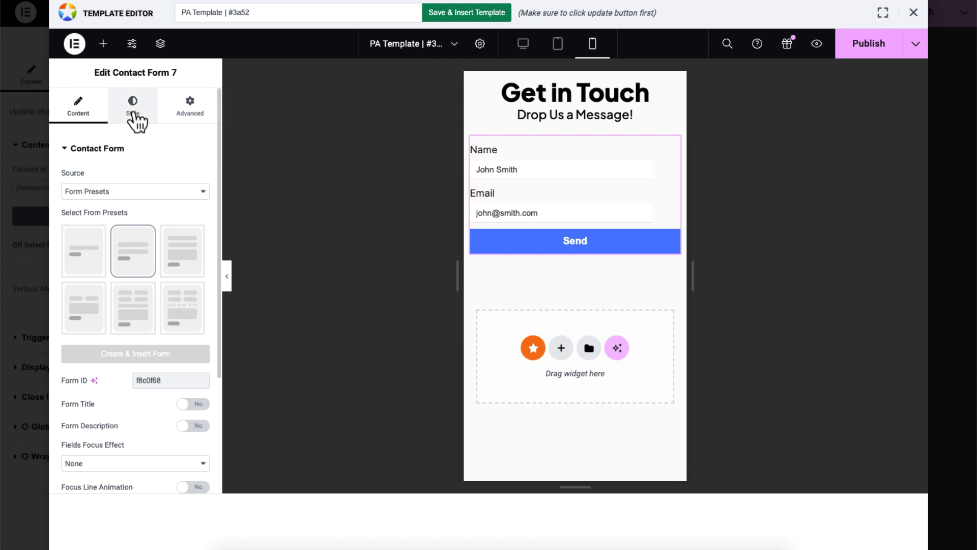
# Set the form's placeholder colour to #939393.
pyautogui.click(130, 107)
pyautogui.scroll(-2, 156, 305)
pyautogui.click(153, 382)
pyautogui.click(202, 350)
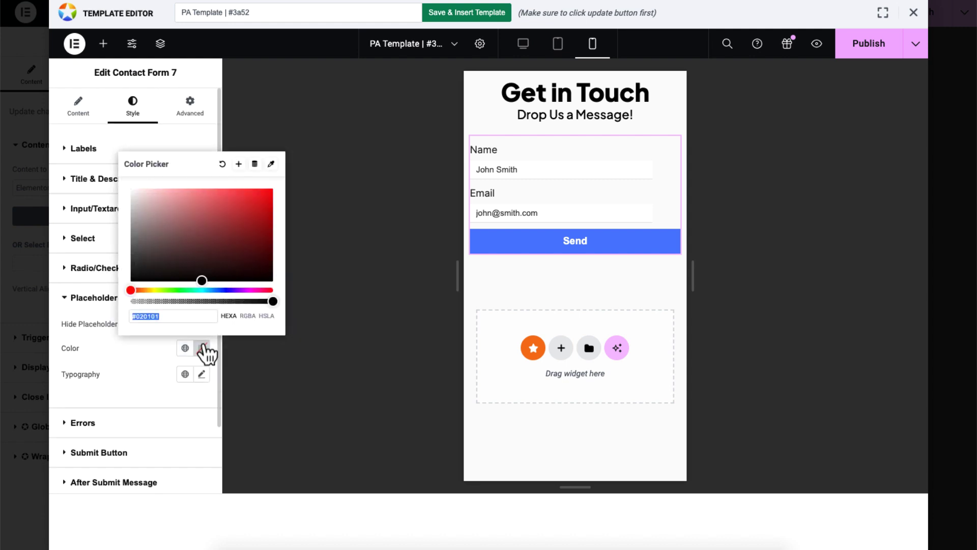
pyautogui.write('#939393')
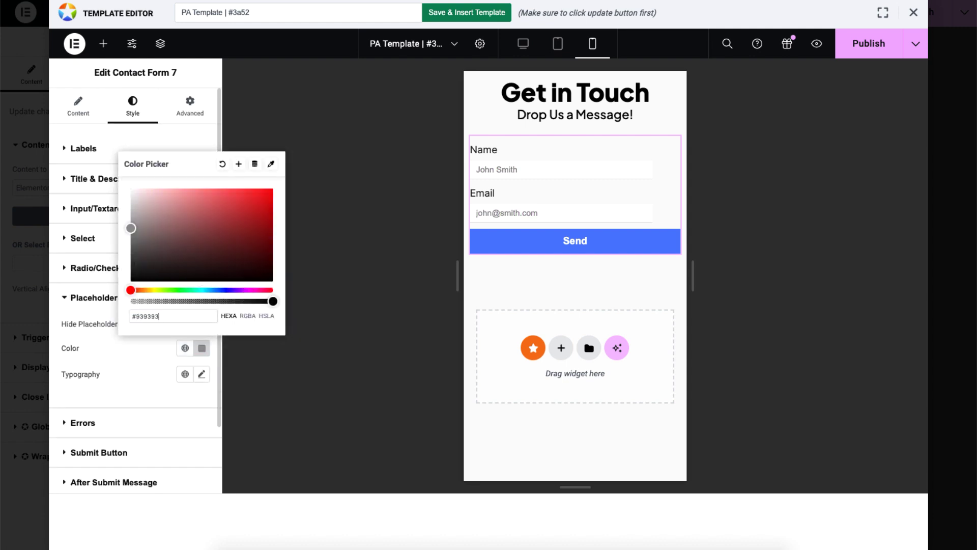
pyautogui.click(308, 114)
# Rename the template to 'Contact' and save it.
pyautogui.tripleClick(293, 15)
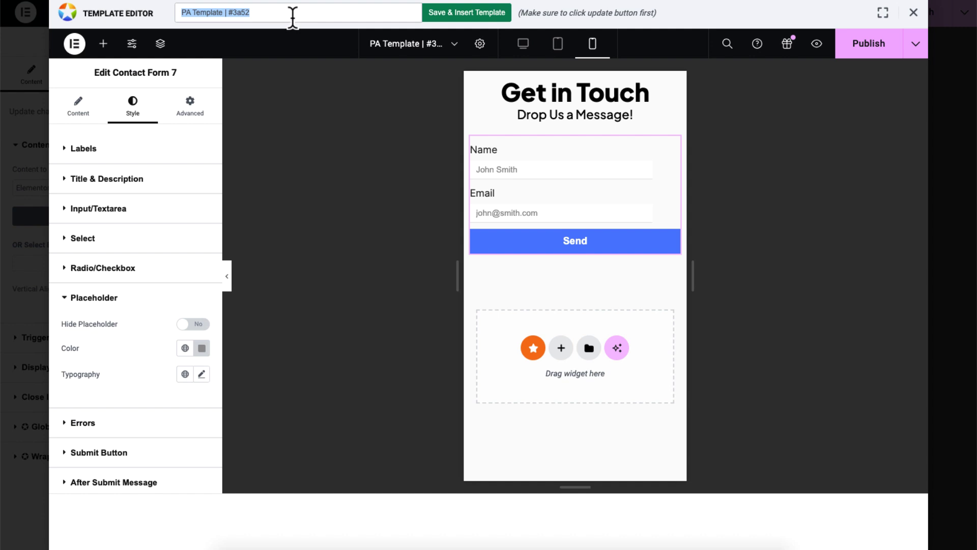
pyautogui.write('Contact')
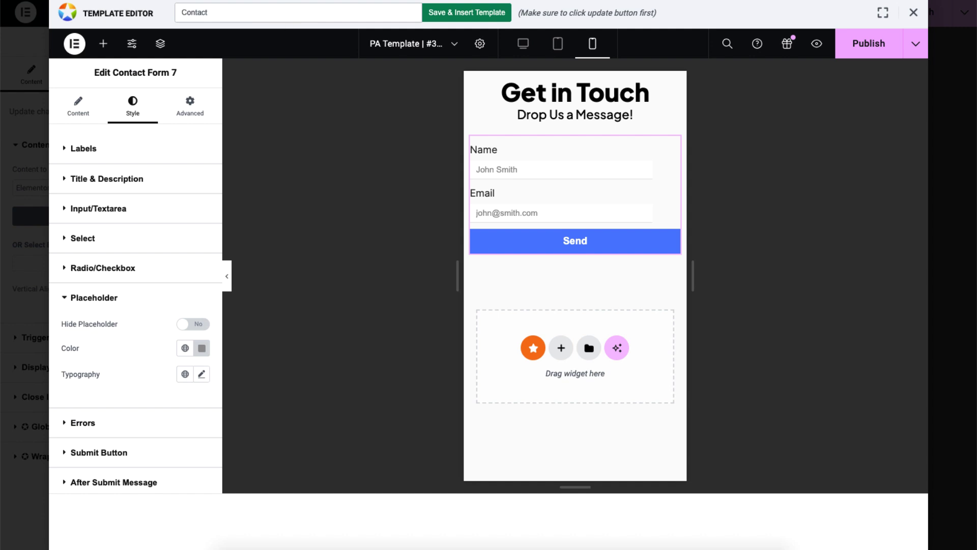
pyautogui.click(865, 43)
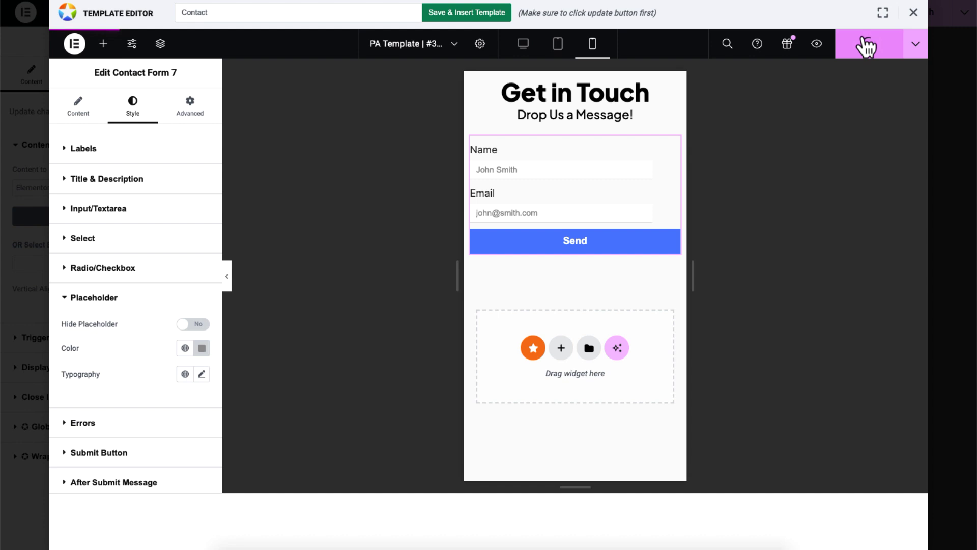
# Insert the template, make the off-canvas slide in from the right, and preview it.
pyautogui.click(495, 16)
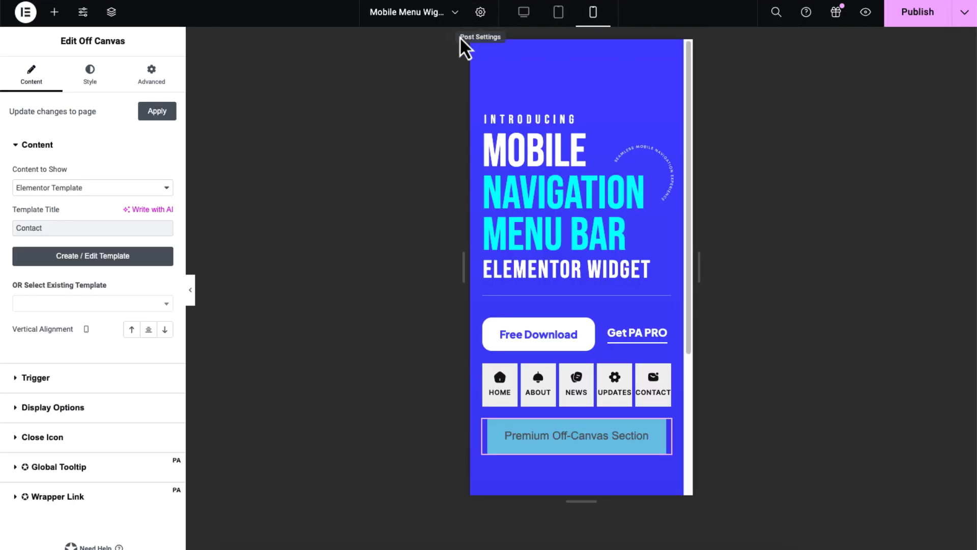
pyautogui.click(53, 407)
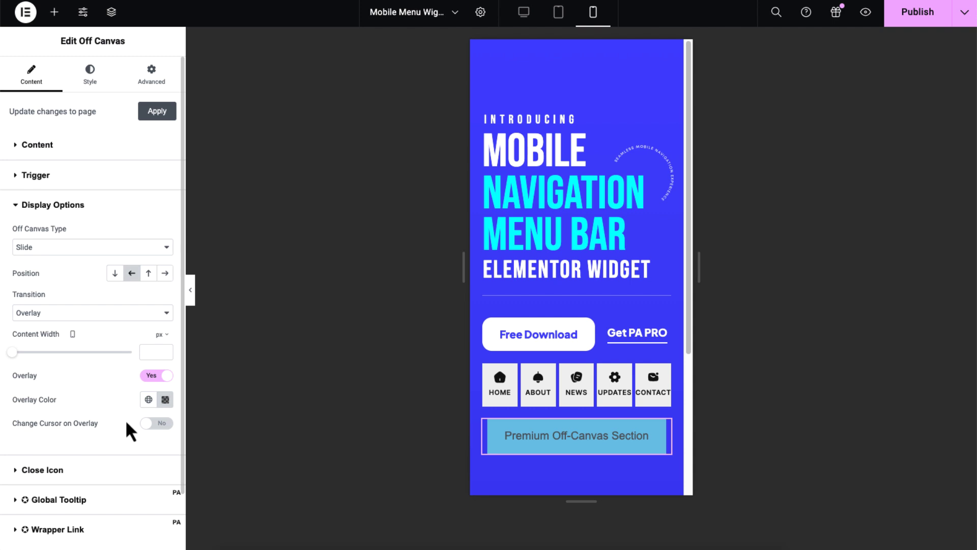
pyautogui.click(164, 274)
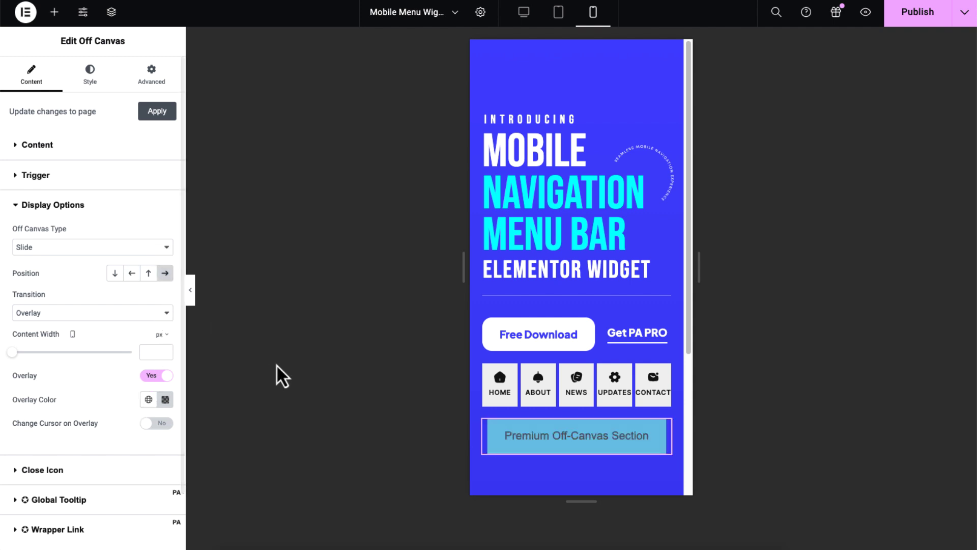
pyautogui.click(557, 445)
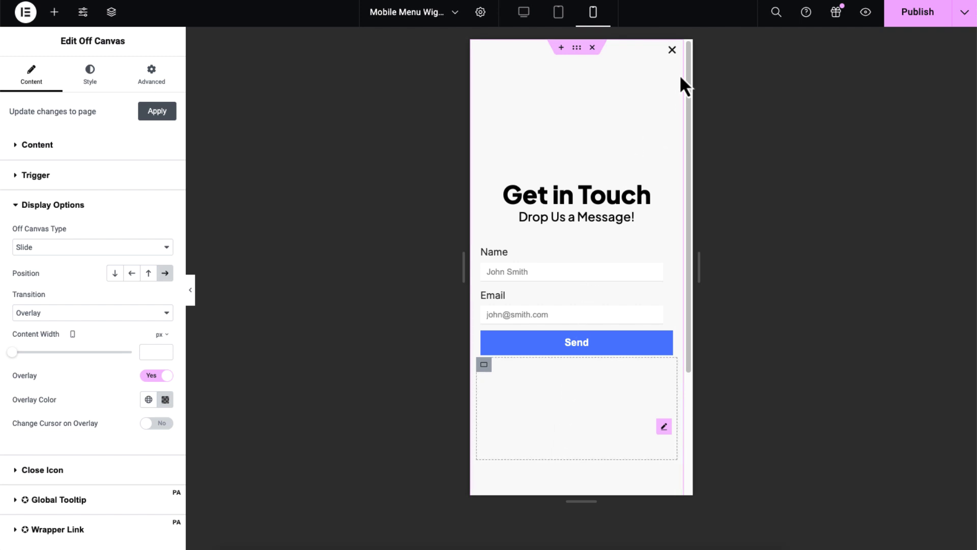
pyautogui.click(673, 51)
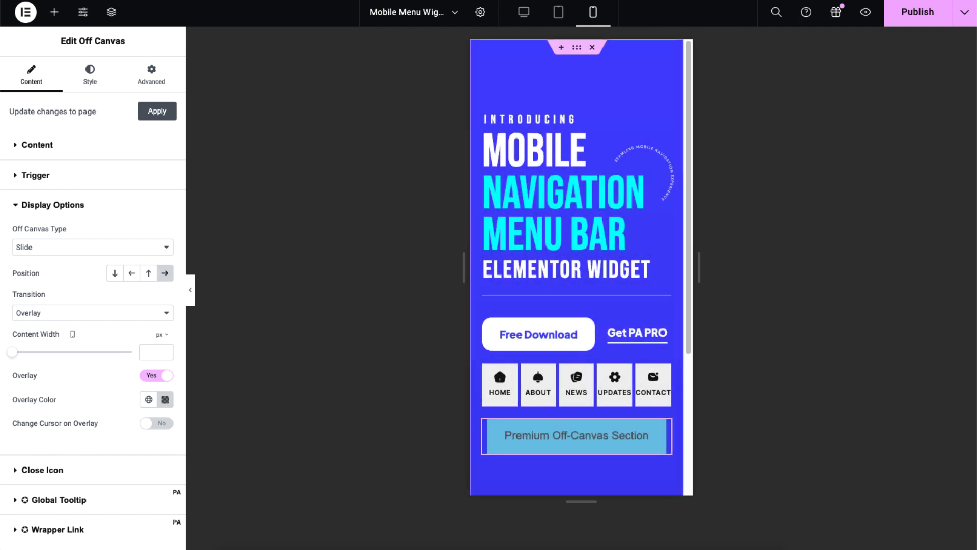
# Set the off-canvas trigger to CSS Selector '#element' and copy the word 'element'.
pyautogui.click(164, 386)
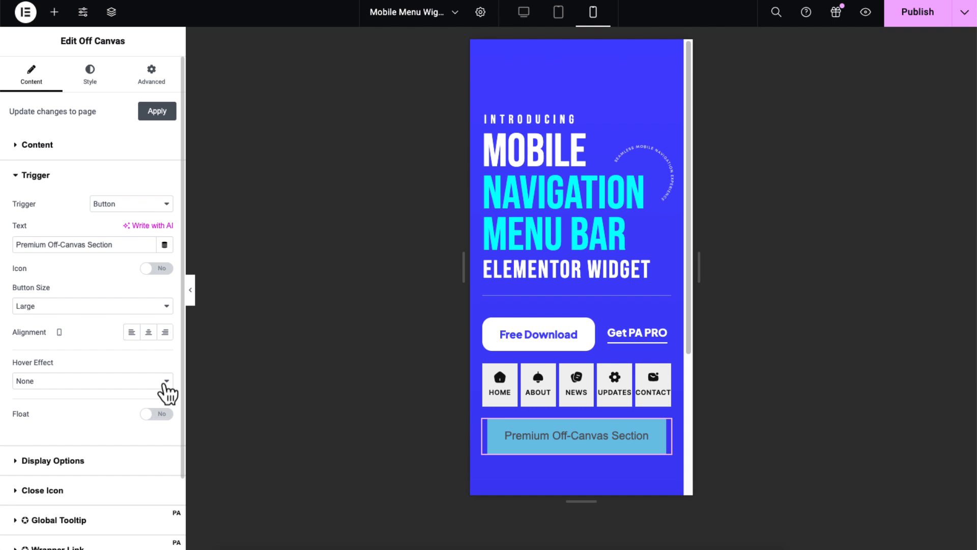
pyautogui.click(154, 205)
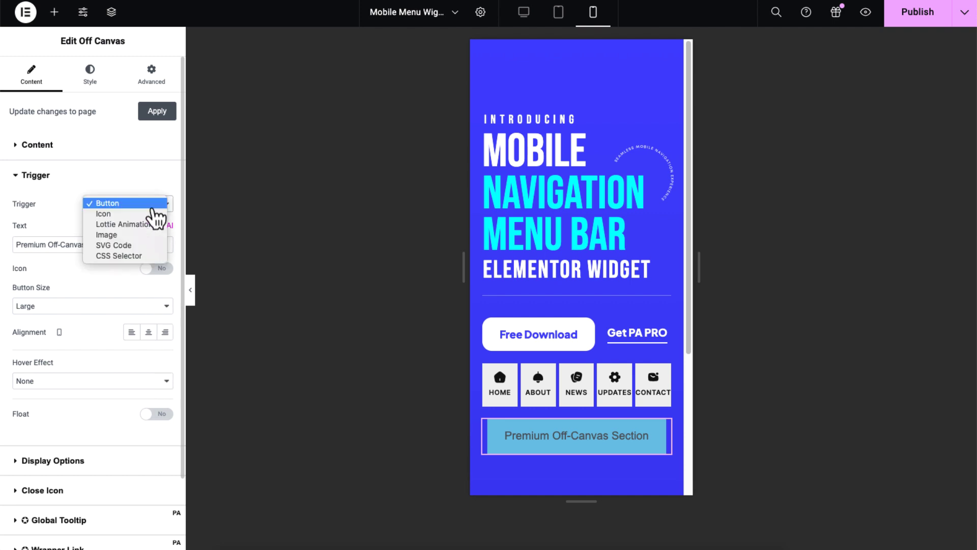
pyautogui.click(148, 256)
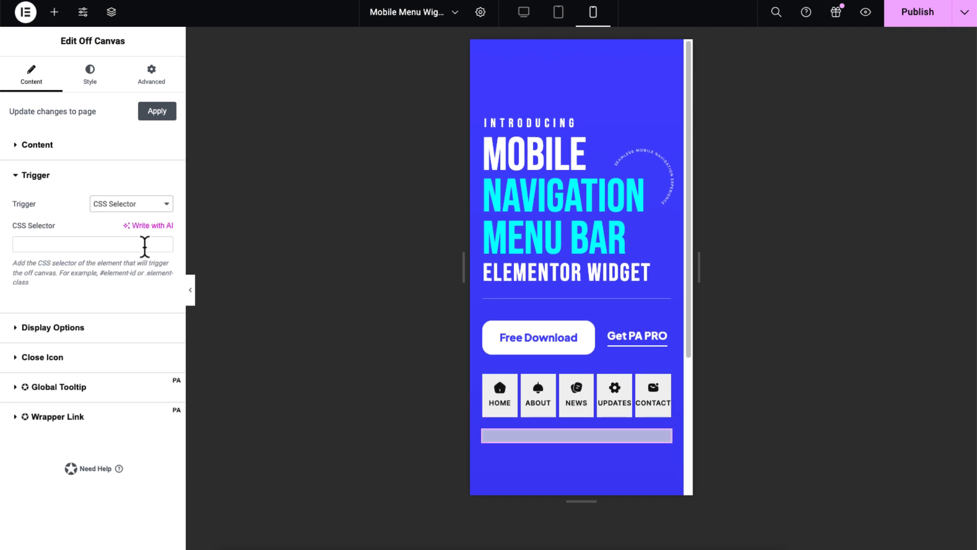
pyautogui.click(145, 245)
pyautogui.write('#element')
pyautogui.moveTo(59, 244); pyautogui.dragTo(33, 244)
pyautogui.rightClick(40, 249)
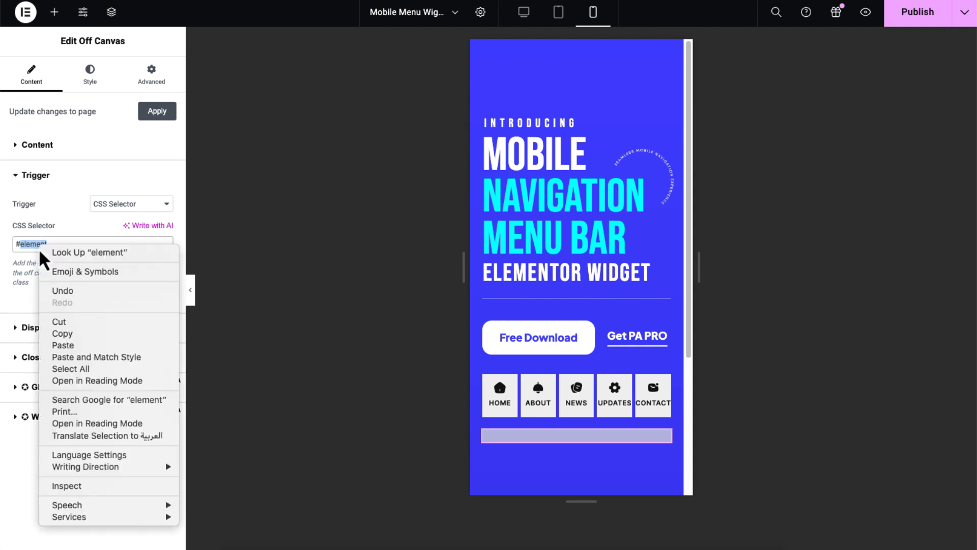
pyautogui.click(71, 333)
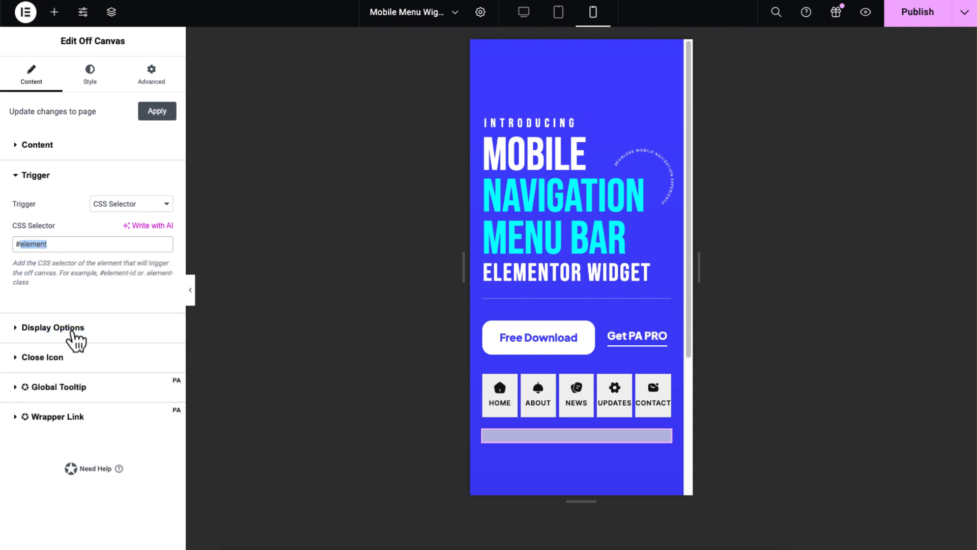
# Paste 'element' into the Contact item's Off-Canvas ID and test that CONTACT opens Get in Touch.
pyautogui.click(531, 407)
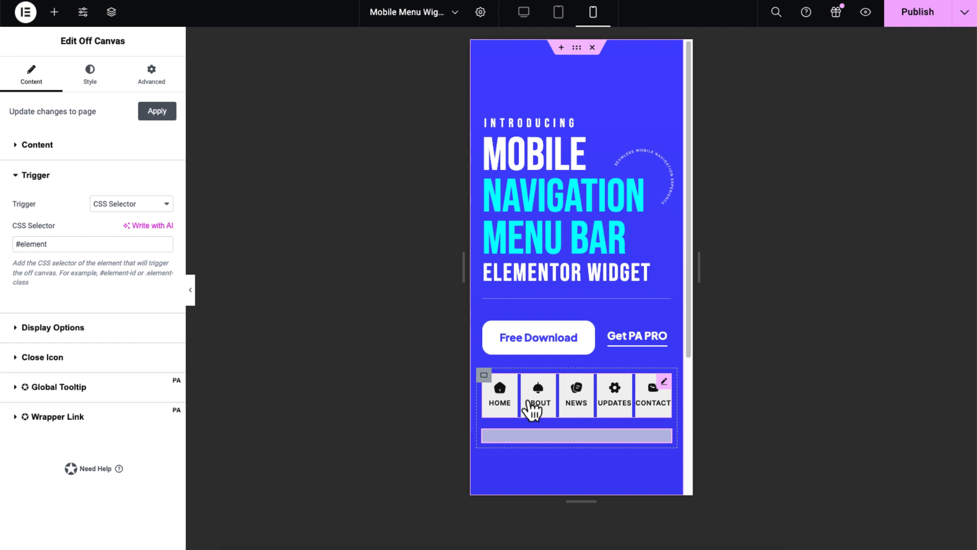
pyautogui.click(532, 407)
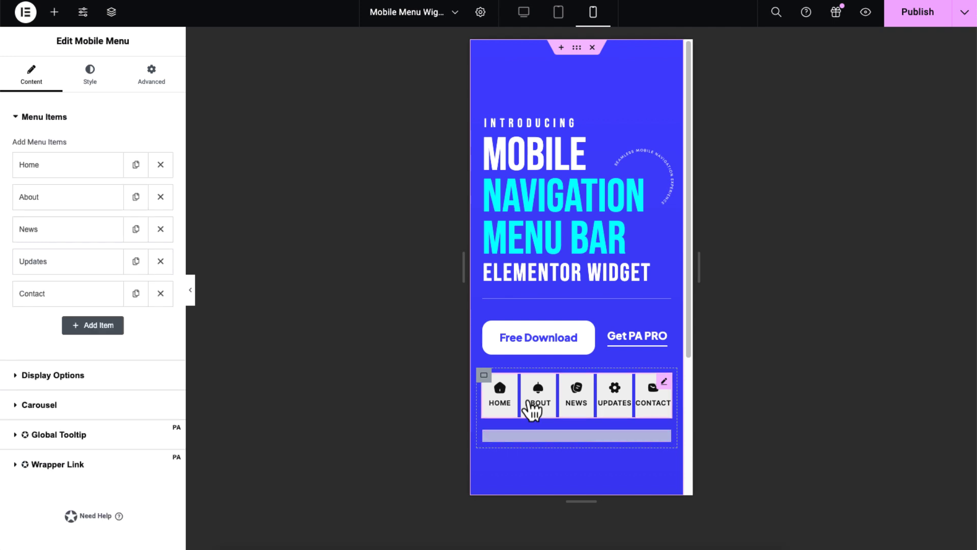
pyautogui.click(94, 298)
pyautogui.scroll(-2, 100, 308)
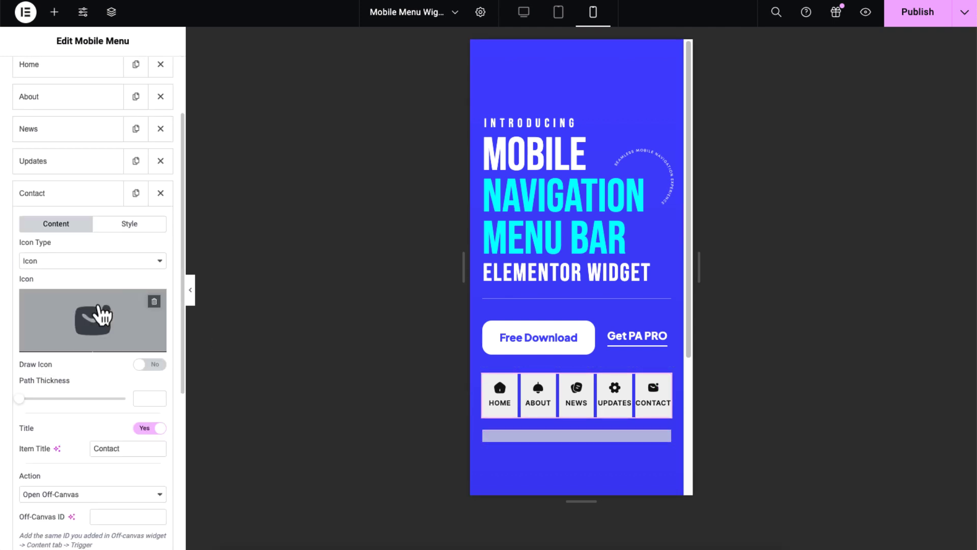
pyautogui.scroll(-5, 99, 307)
pyautogui.click(101, 300)
pyautogui.rightClick(107, 301)
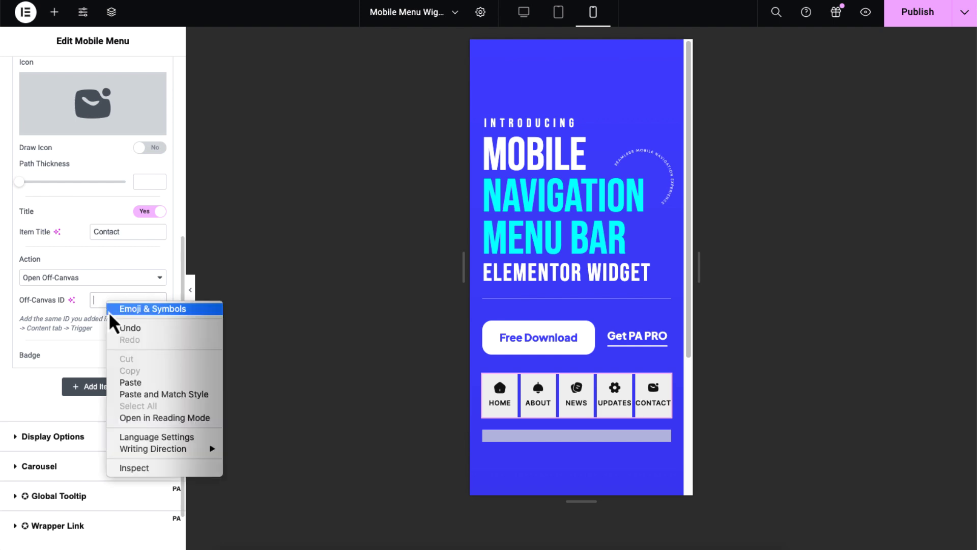
pyautogui.click(139, 382)
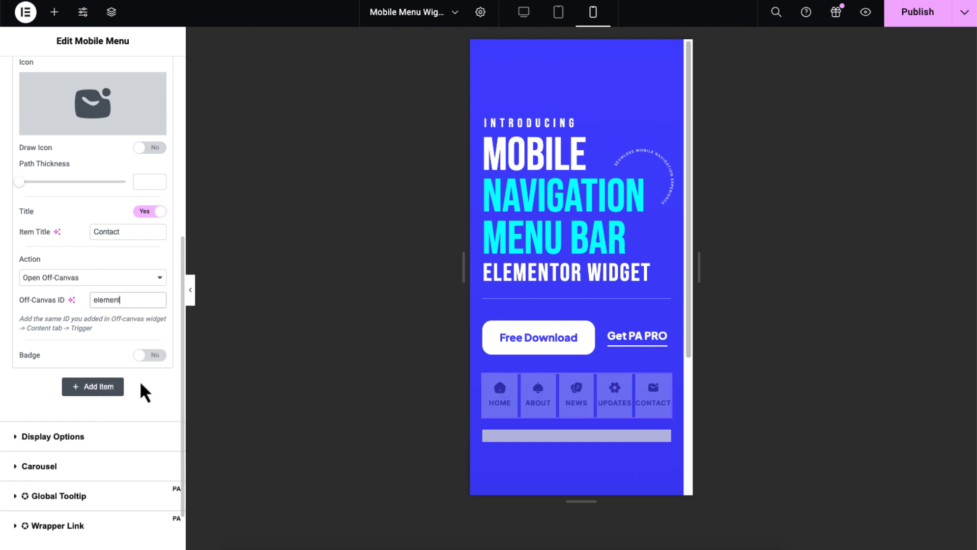
pyautogui.click(652, 407)
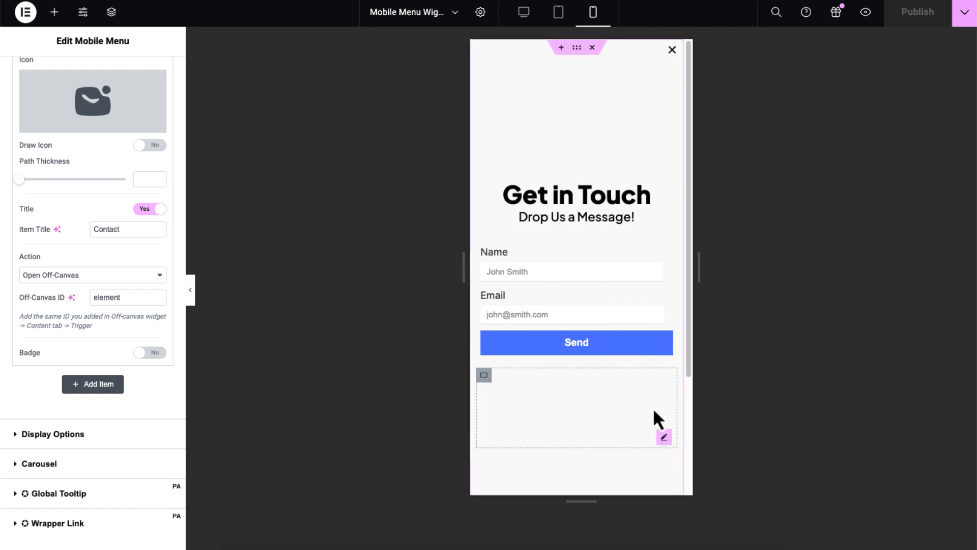
pyautogui.click(672, 50)
pyautogui.click(545, 390)
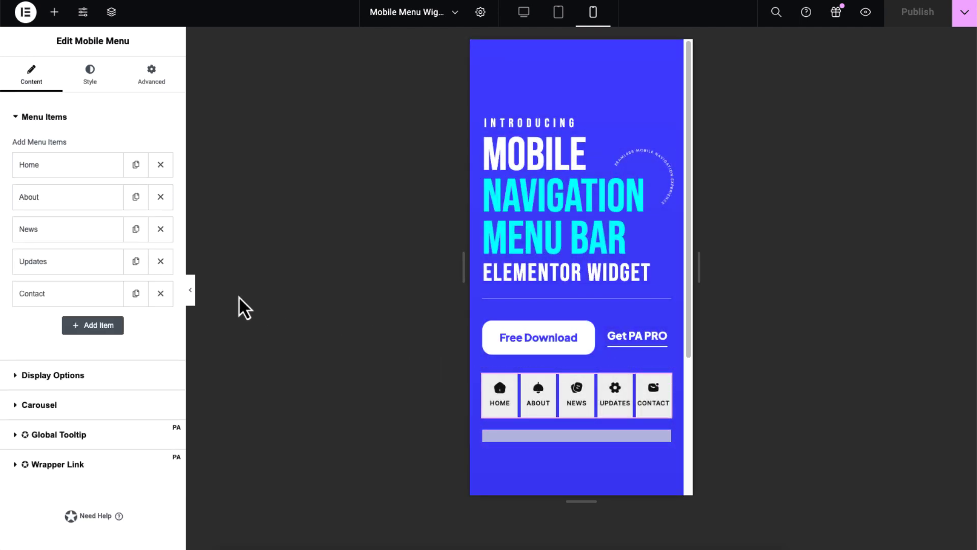
pyautogui.click(102, 235)
pyautogui.scroll(-4, 105, 246)
pyautogui.scroll(-4, 103, 239)
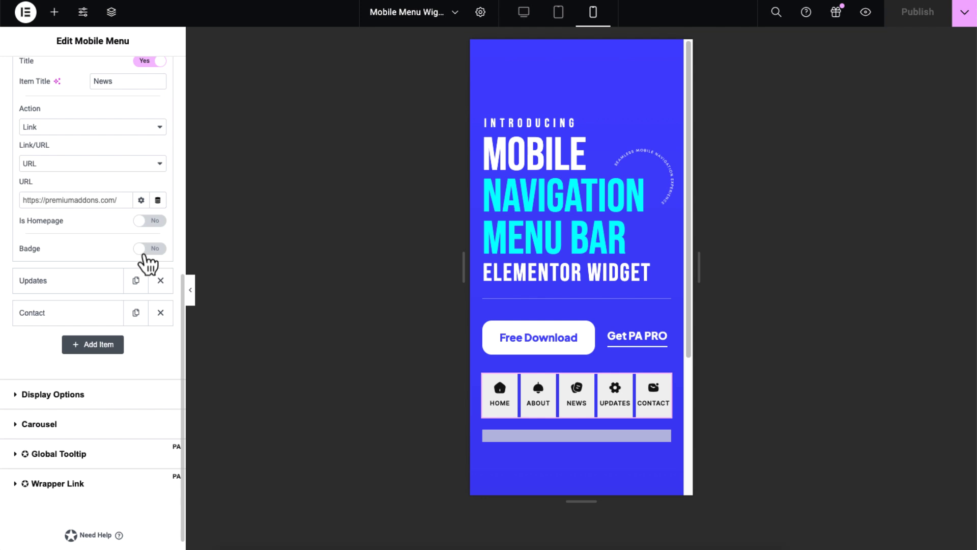
pyautogui.click(144, 254)
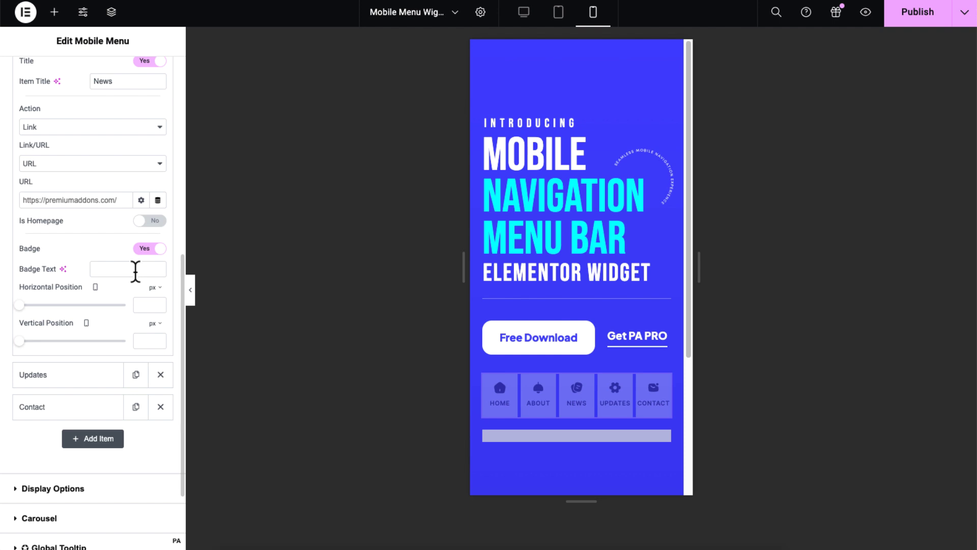
pyautogui.click(135, 271)
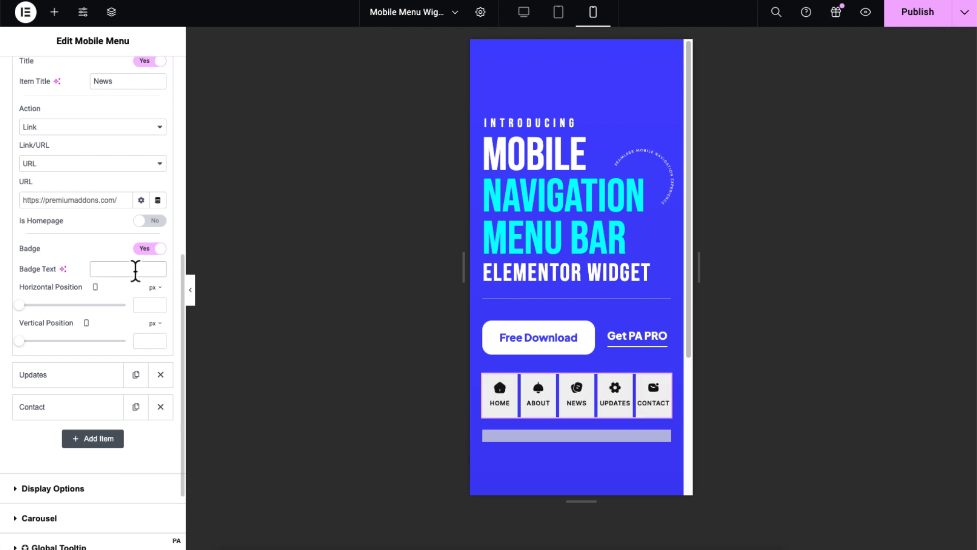
pyautogui.write('Ne')
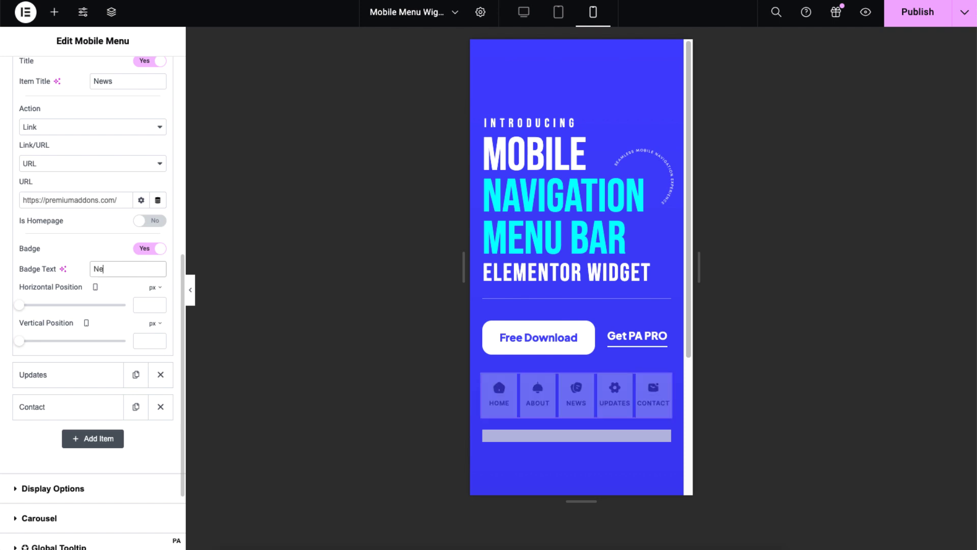
pyautogui.write('w')
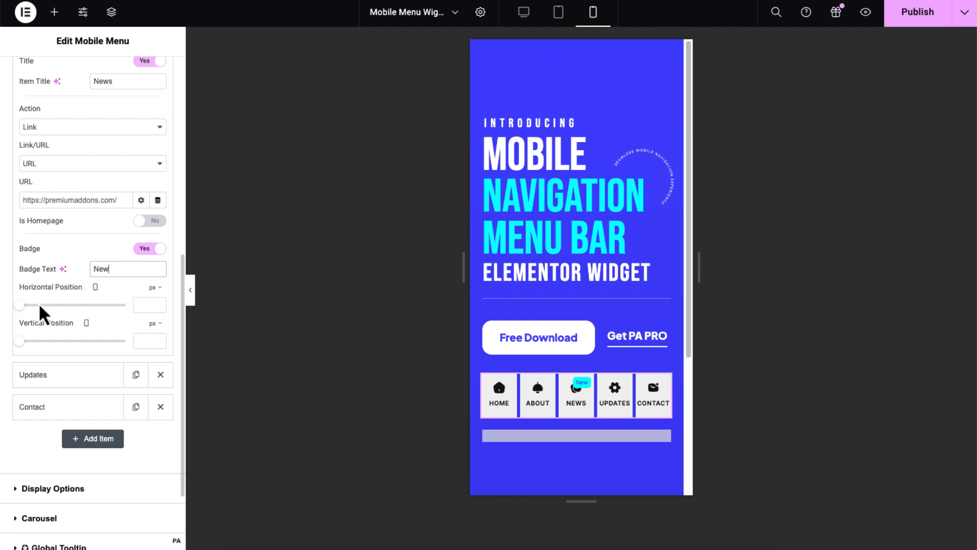
pyautogui.moveTo(20, 305); pyautogui.dragTo(24, 306)
pyautogui.click(20, 341)
pyautogui.click(20, 305)
pyautogui.moveTo(20, 305); pyautogui.dragTo(23, 305)
pyautogui.click(149, 248)
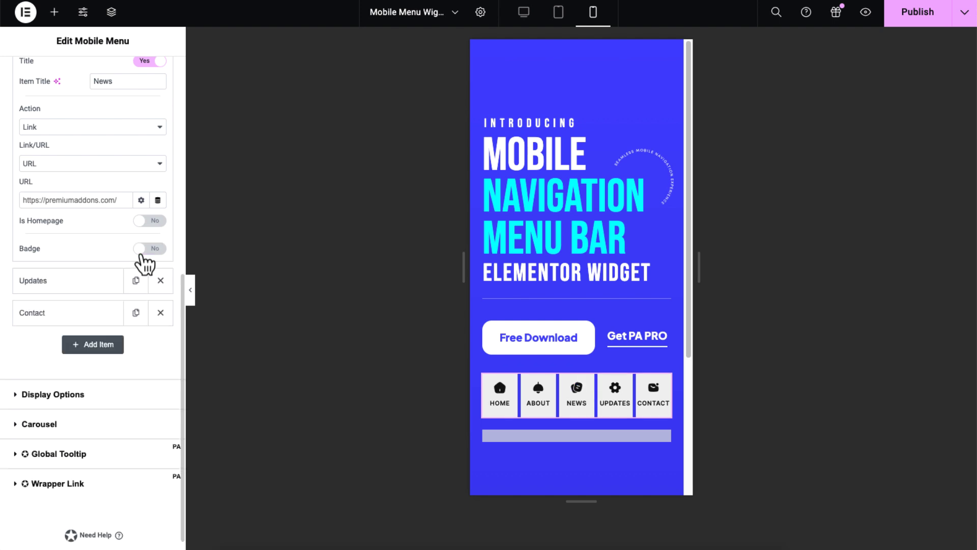
# In Display Options, try row and column item layouts, then set the menu position to Fixed.
pyautogui.click(125, 394)
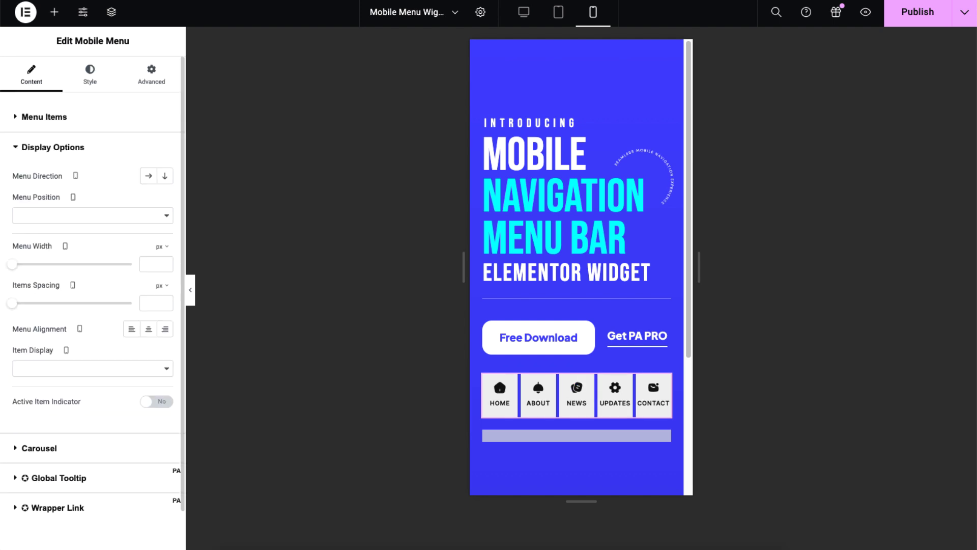
pyautogui.click(147, 179)
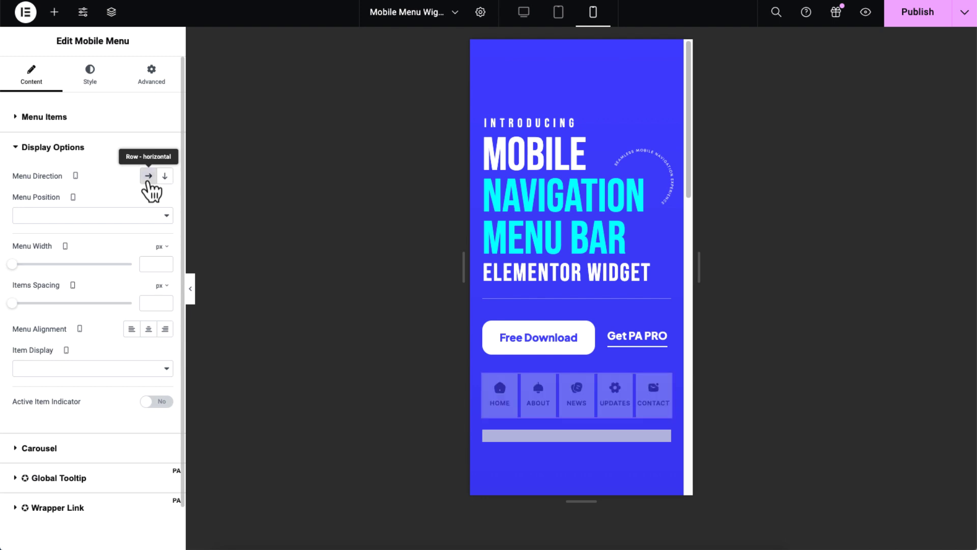
pyautogui.click(164, 178)
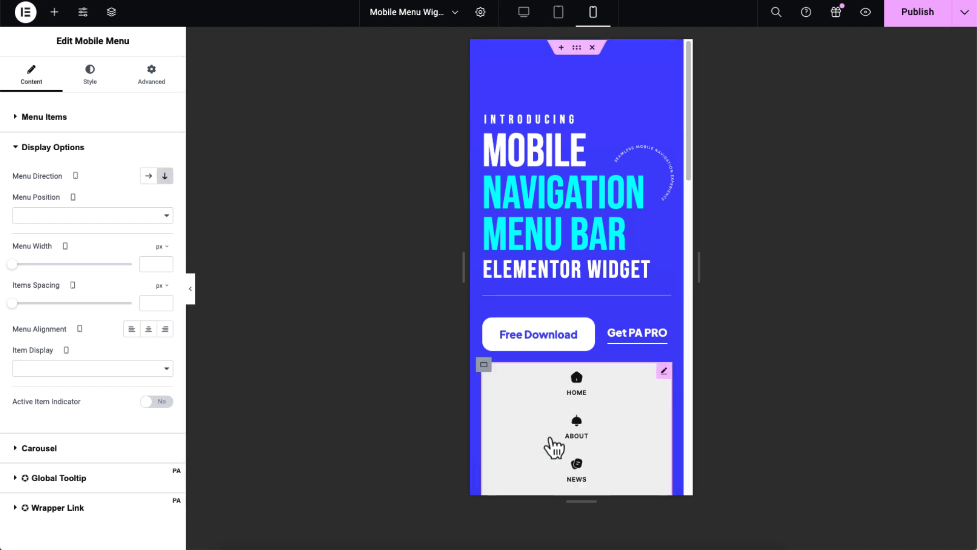
pyautogui.scroll(-5, 577, 453)
pyautogui.scroll(5, 570, 449)
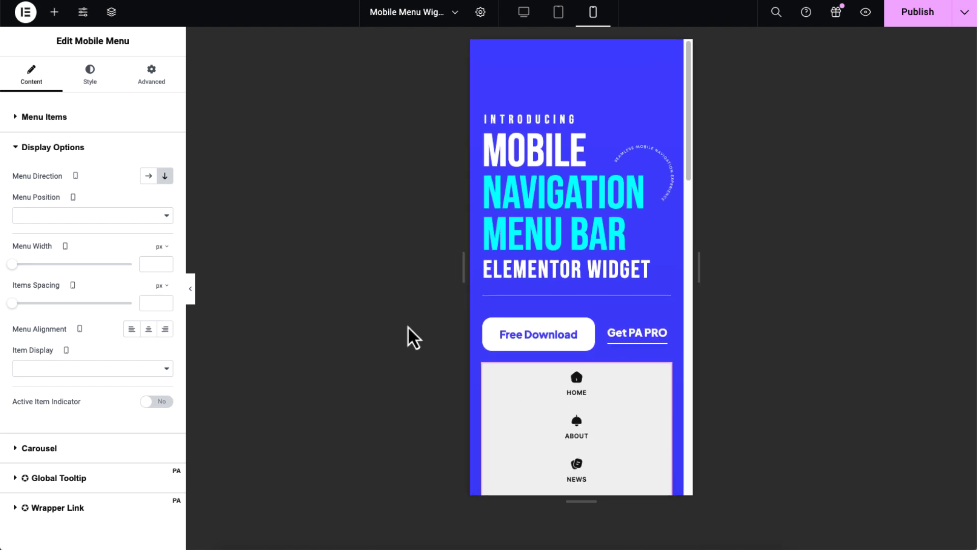
pyautogui.click(163, 178)
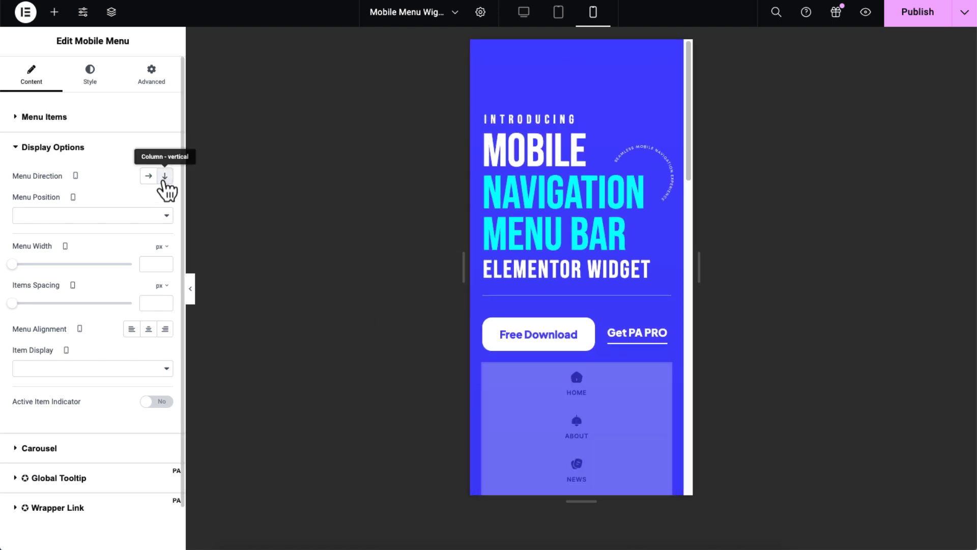
pyautogui.click(162, 218)
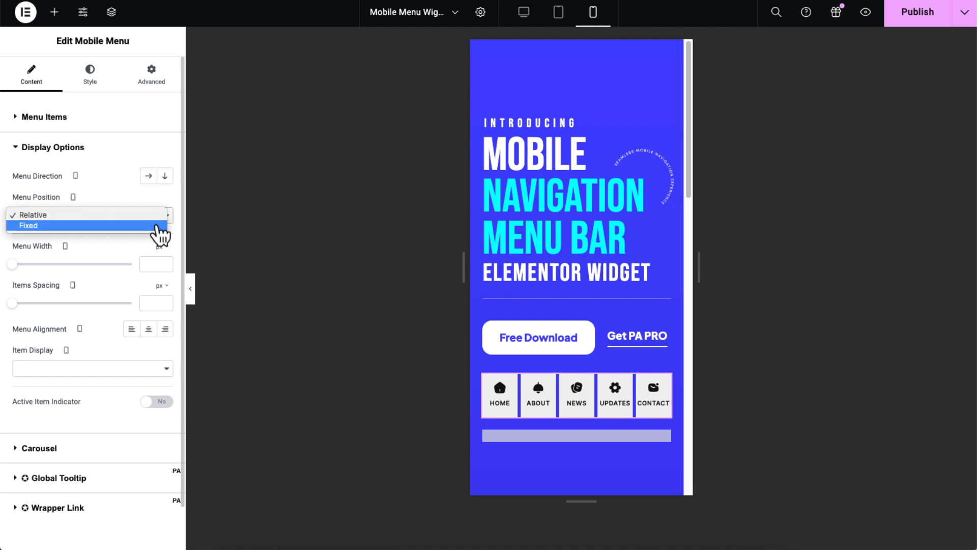
pyautogui.click(159, 226)
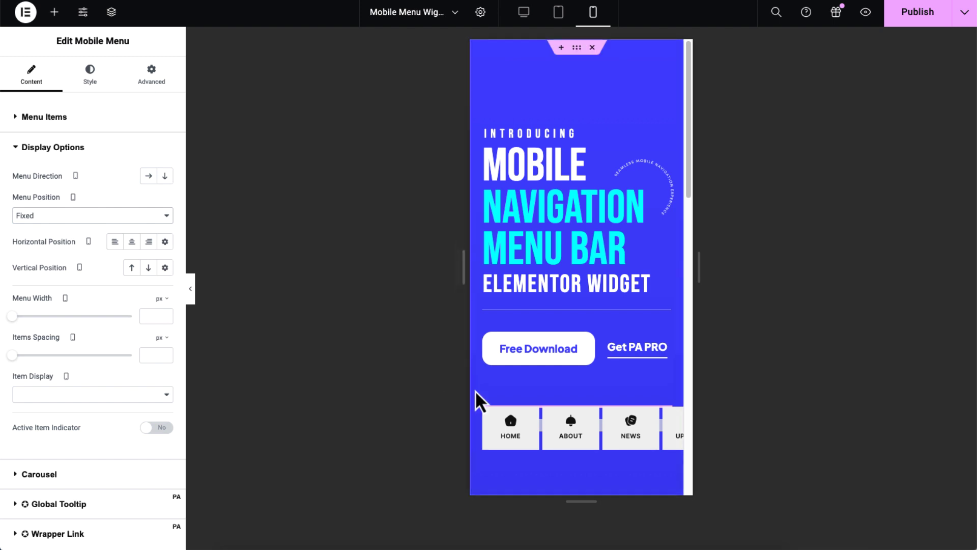
pyautogui.scroll(-3, 487, 391)
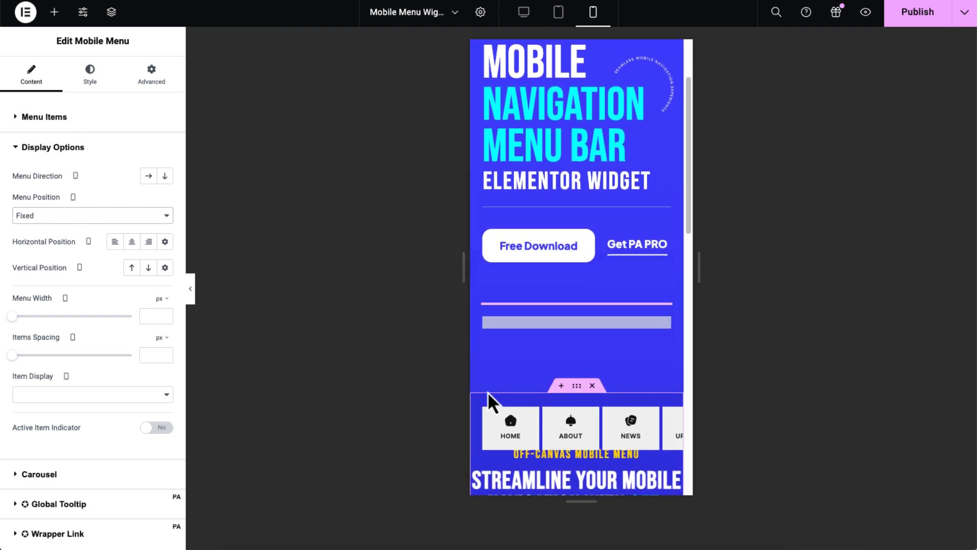
pyautogui.scroll(3, 487, 391)
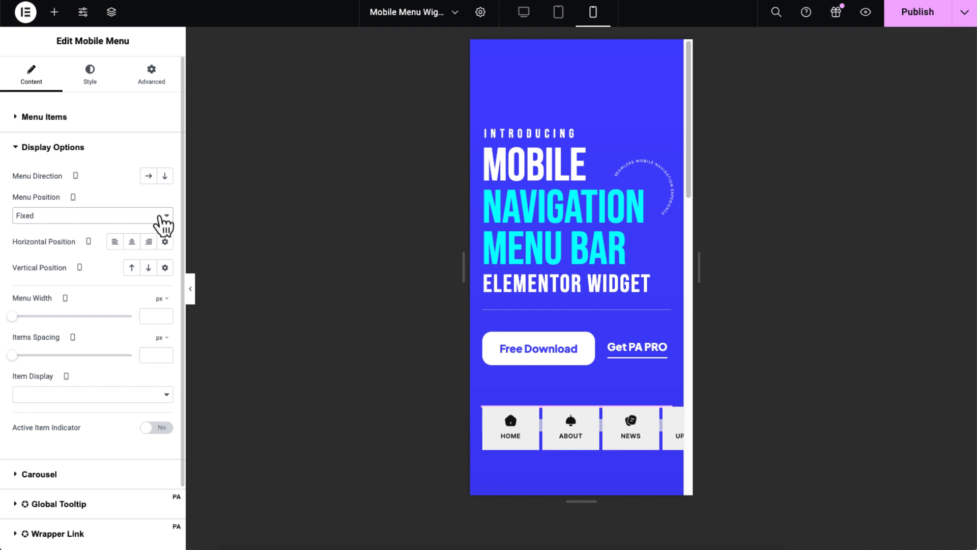
# Lay items in a row and centre the fixed bar at the bottom, 333 px wide with 0 spacing.
pyautogui.click(148, 176)
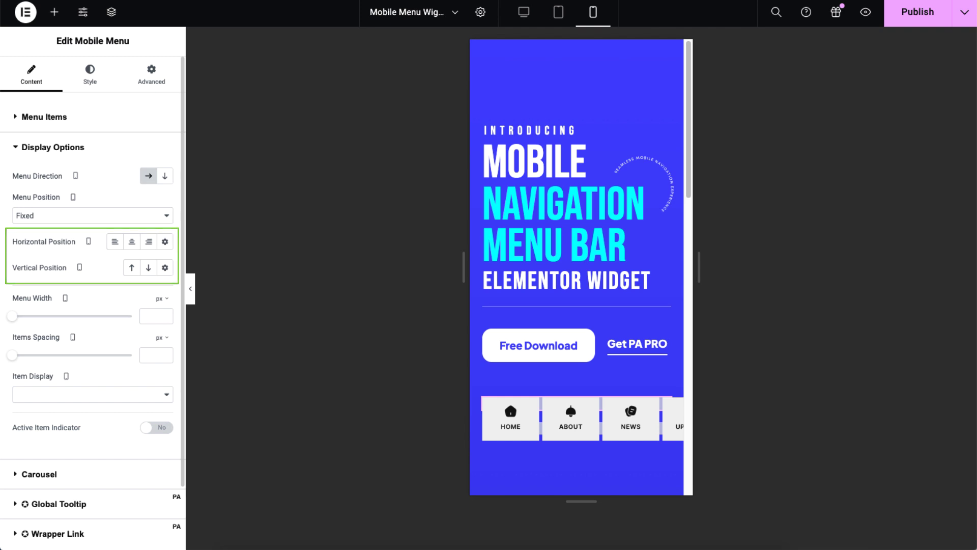
pyautogui.click(132, 242)
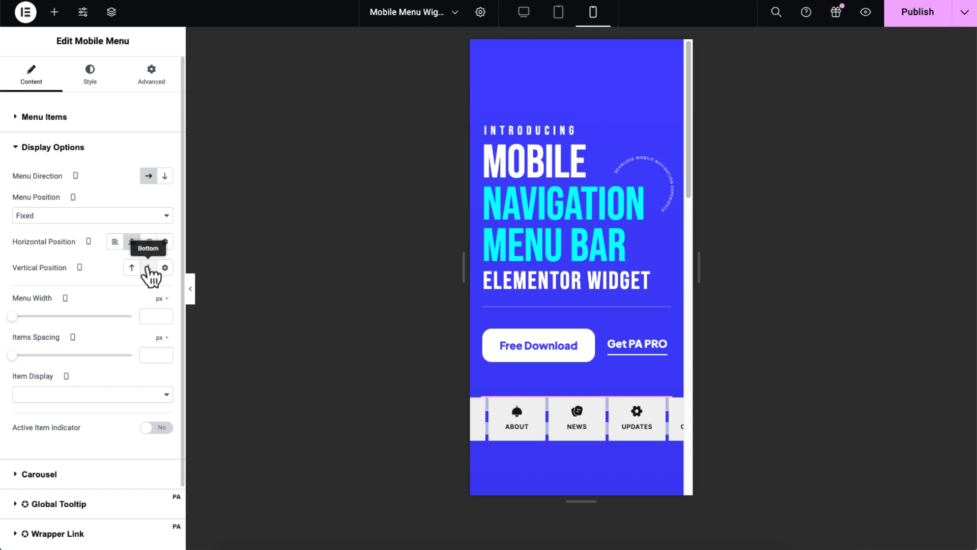
pyautogui.click(149, 268)
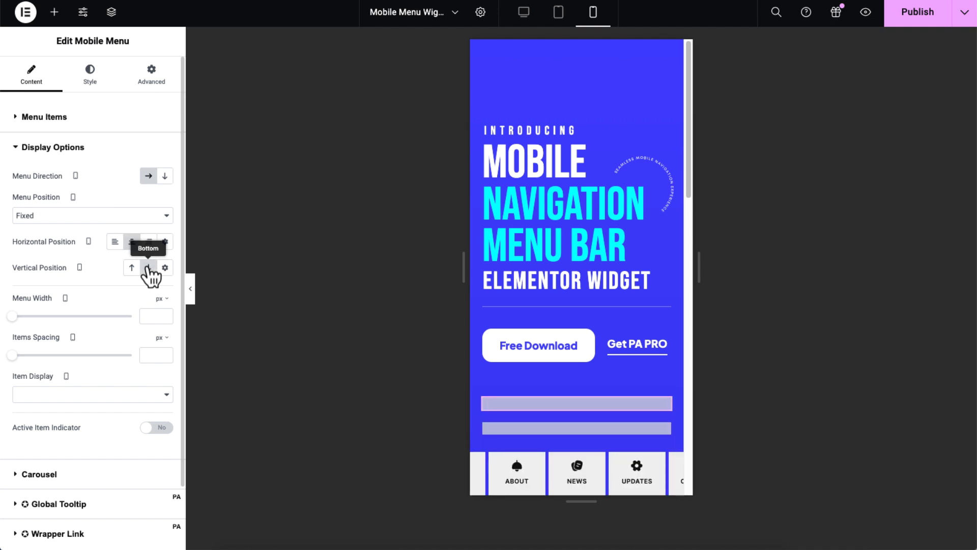
pyautogui.click(148, 315)
pyautogui.write('333')
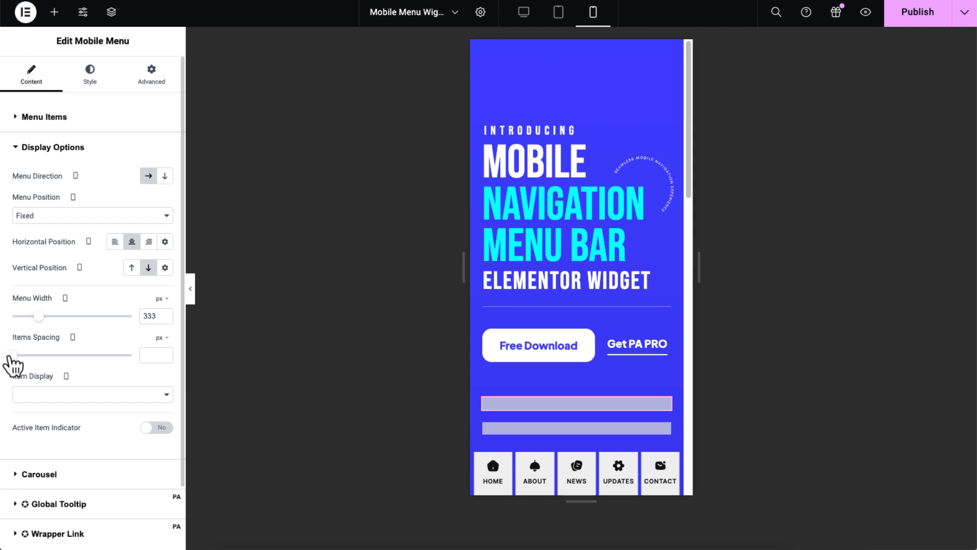
pyautogui.moveTo(12, 355); pyautogui.dragTo(11, 355)
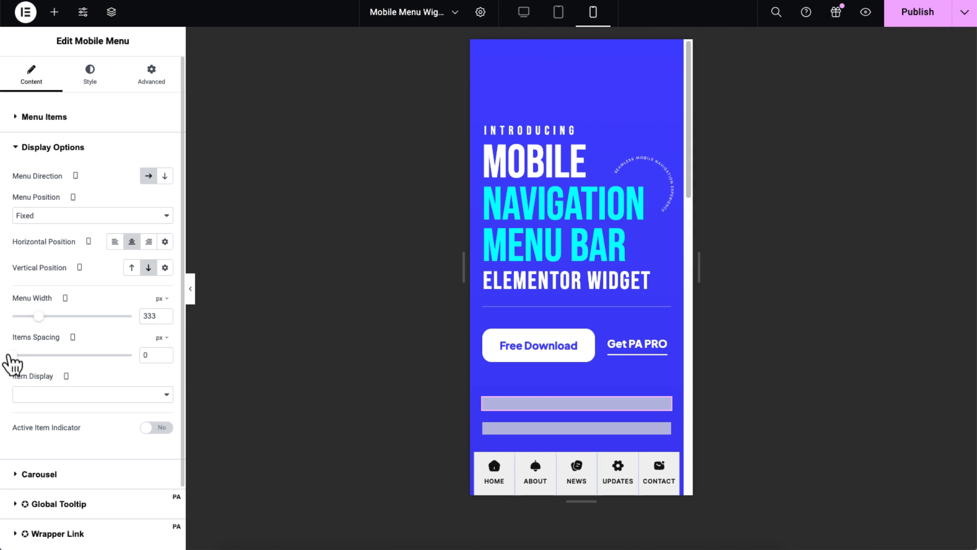
# Set item display to Block with icons above labels, keeping the active-item indicator off.
pyautogui.click(80, 394)
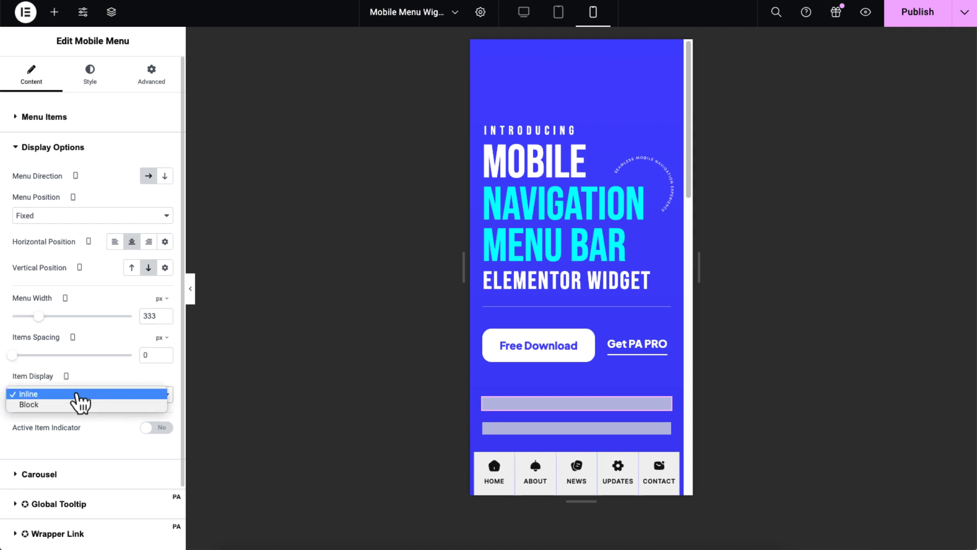
pyautogui.click(86, 405)
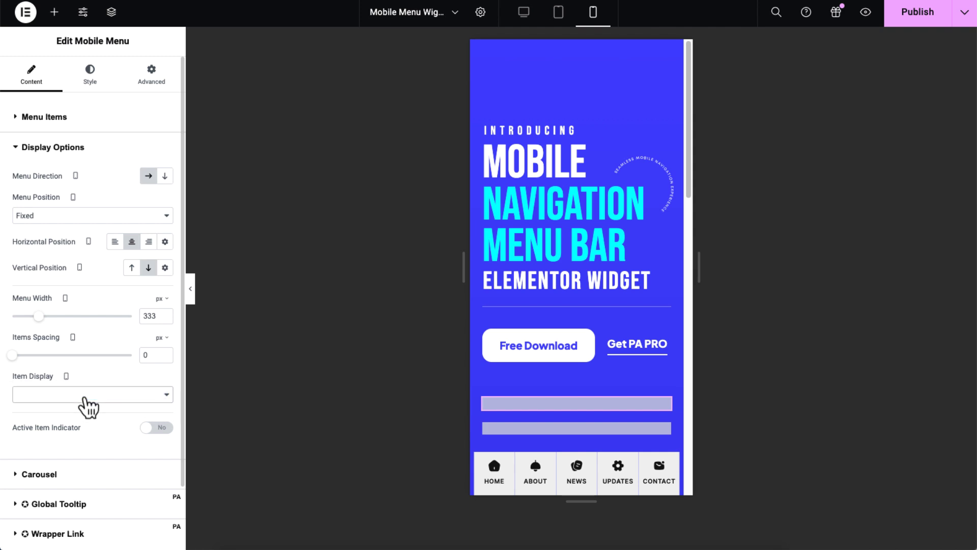
pyautogui.click(84, 399)
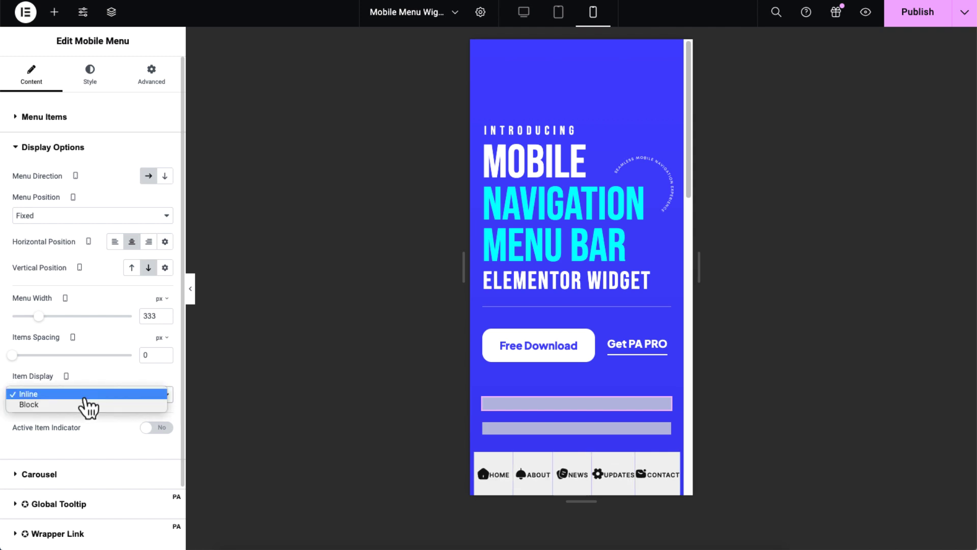
pyautogui.click(83, 405)
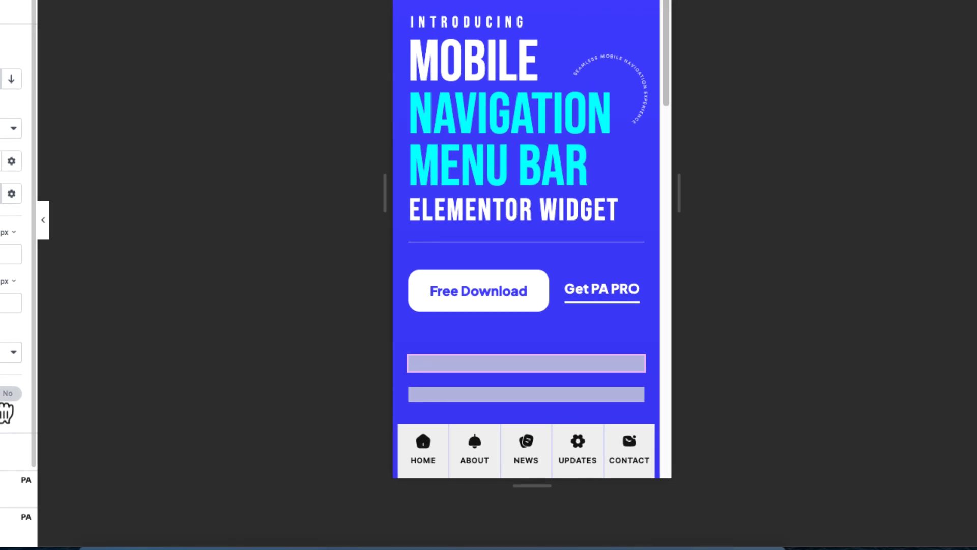
pyautogui.click(6, 397)
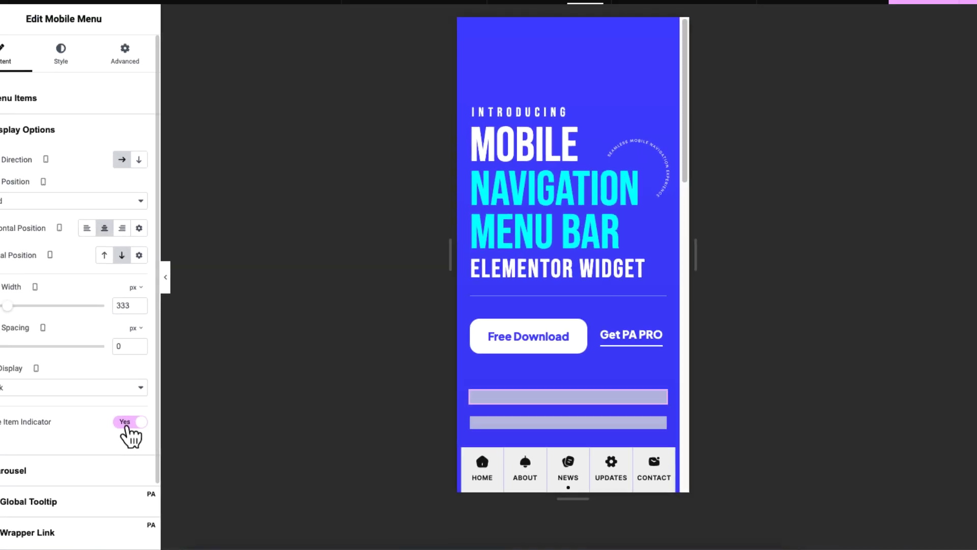
pyautogui.click(20, 398)
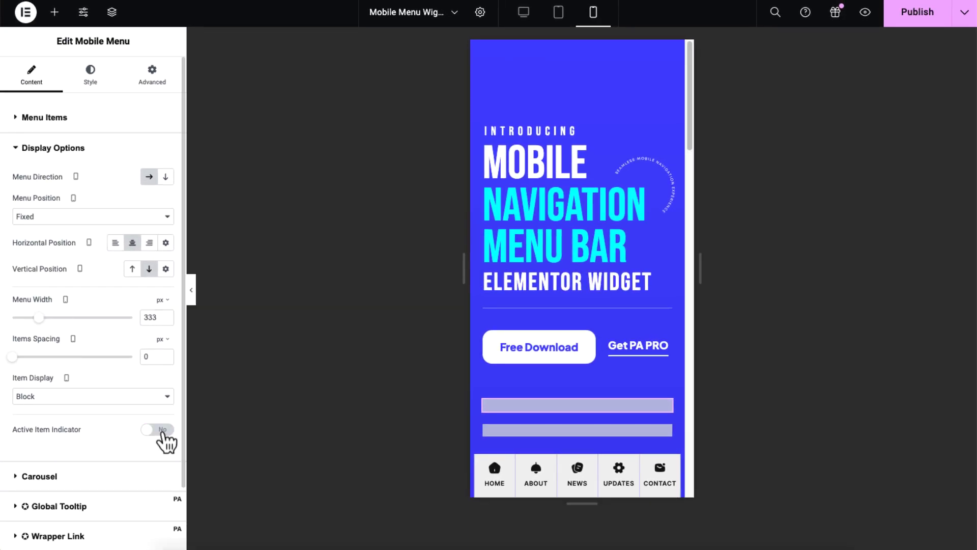
# Enable the carousel with Items to Show 1 and a Transition Speed of 300.
pyautogui.click(152, 478)
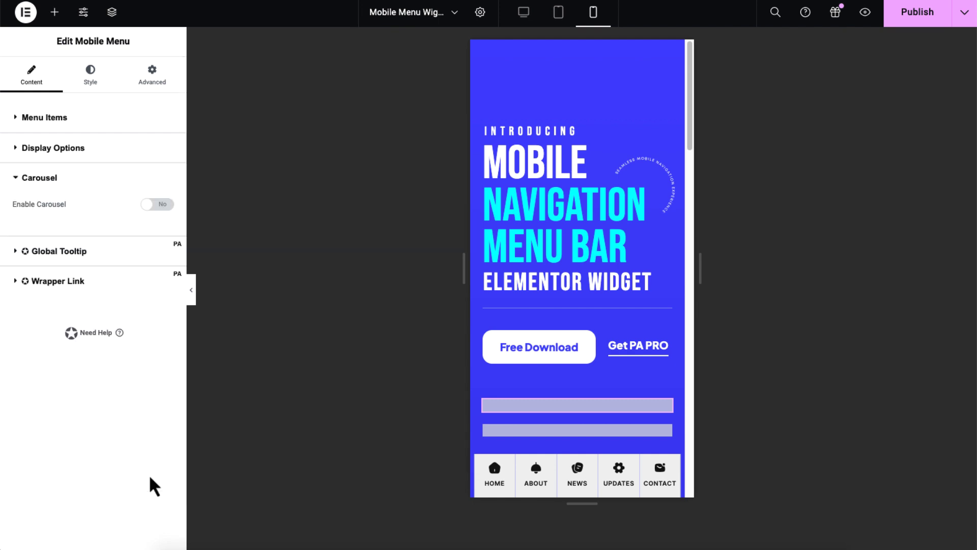
pyautogui.click(153, 206)
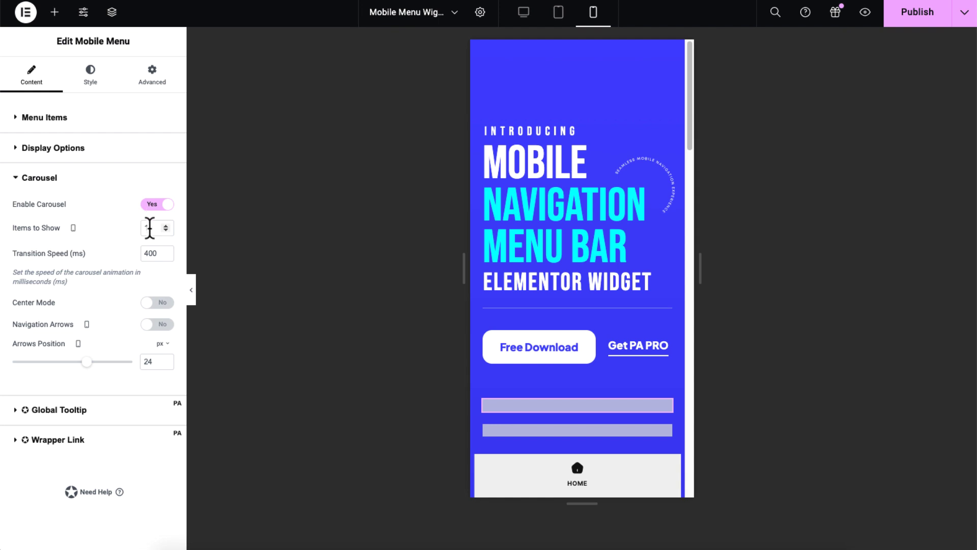
pyautogui.doubleClick(149, 227)
pyautogui.doubleClick(151, 253)
pyautogui.write('300')
# Leave centre mode off and enable navigation arrows positioned at 10 px.
pyautogui.click(158, 305)
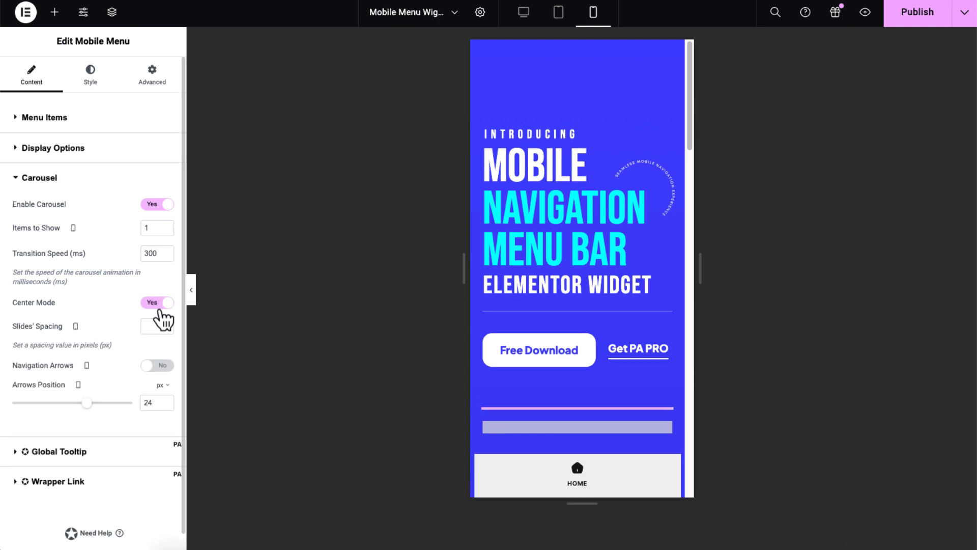
pyautogui.click(160, 324)
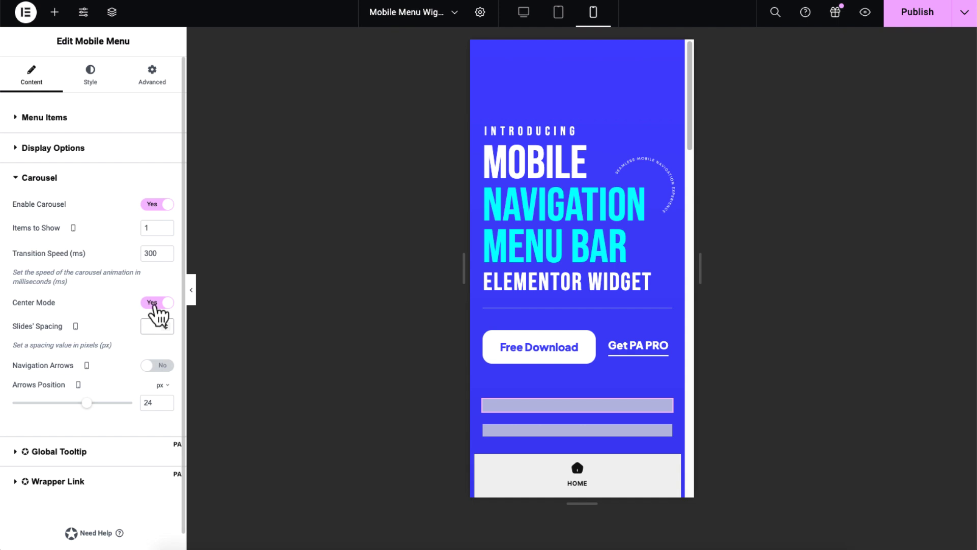
pyautogui.click(154, 304)
pyautogui.click(160, 325)
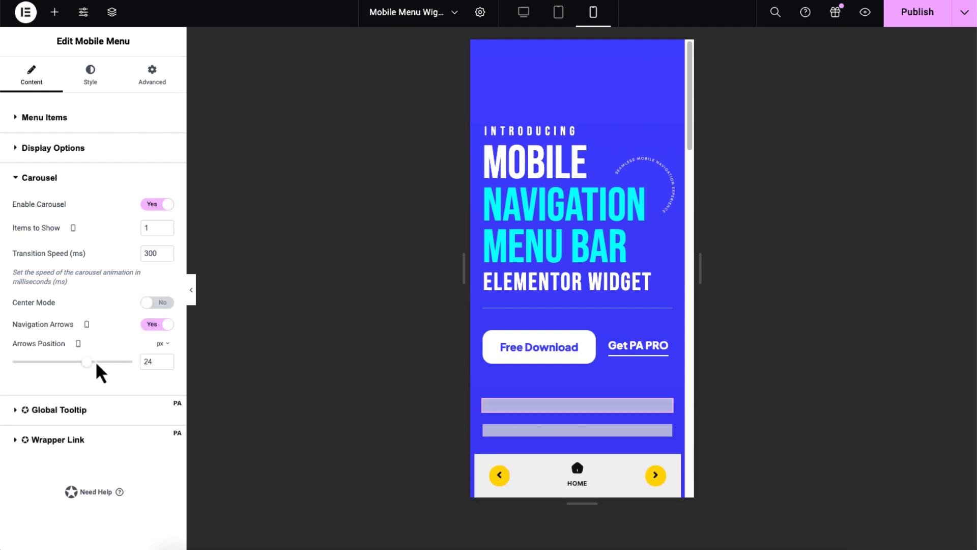
pyautogui.moveTo(86, 361); pyautogui.dragTo(80, 362)
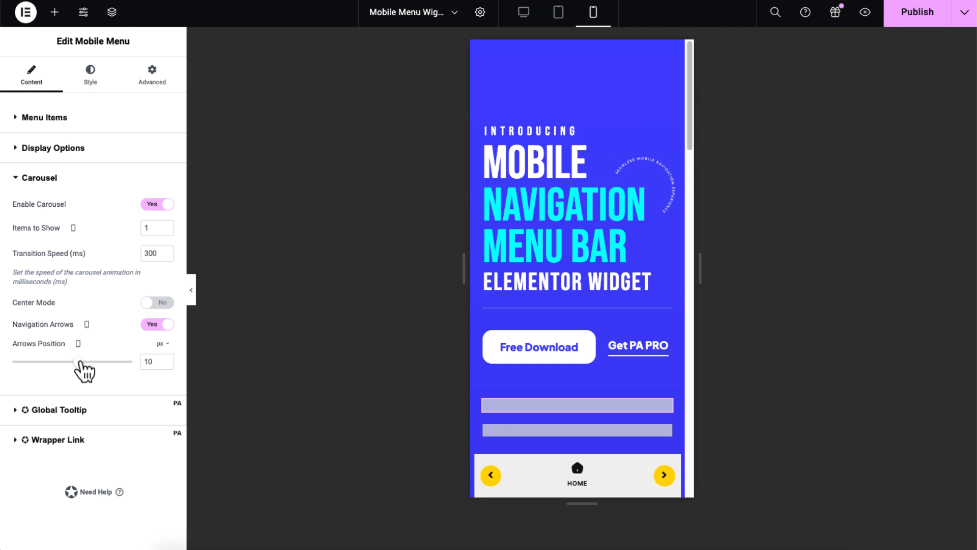
# Test the arrows by advancing the menu carousel through its items.
pyautogui.click(663, 478)
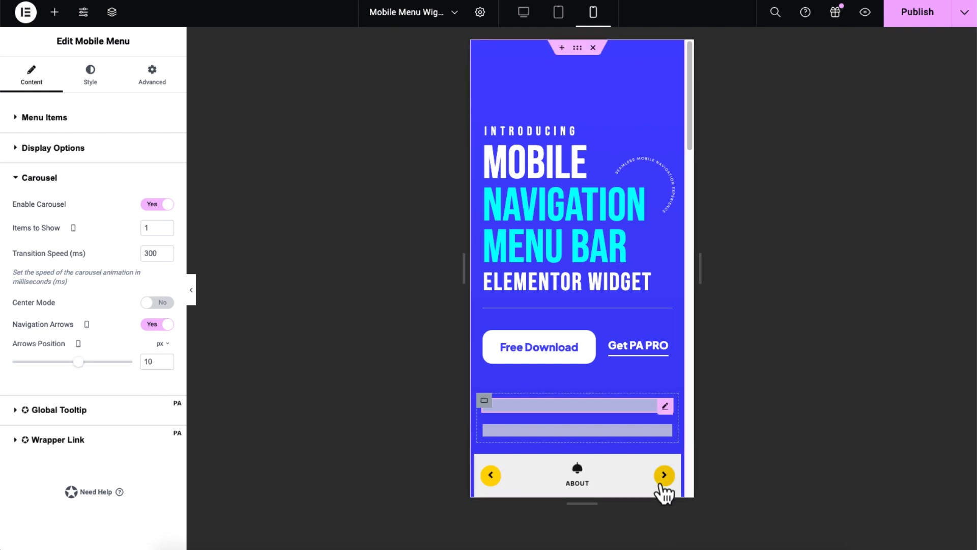
pyautogui.click(663, 478)
pyautogui.click(664, 475)
pyautogui.click(664, 475)
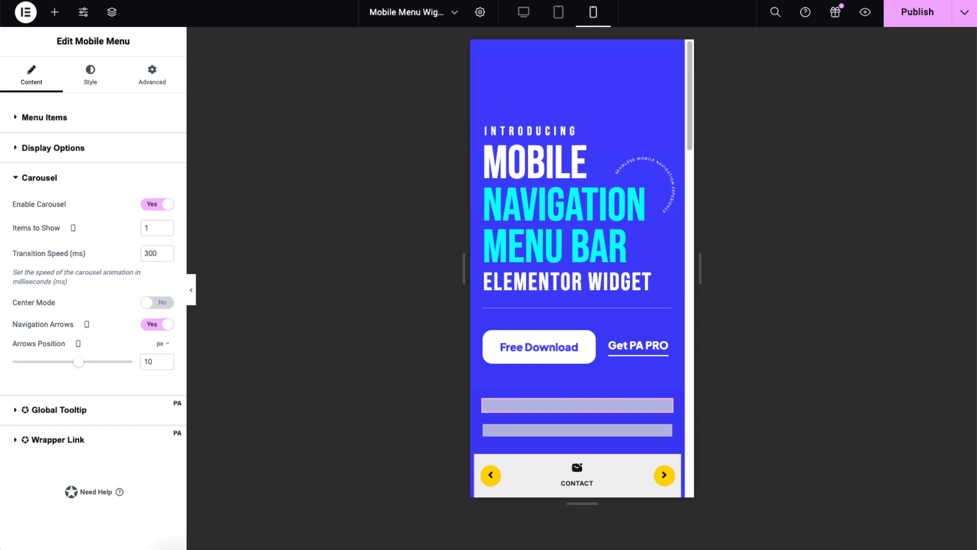
# Turn the carousel off and make the menu item background fully transparent.
pyautogui.click(153, 204)
pyautogui.click(145, 178)
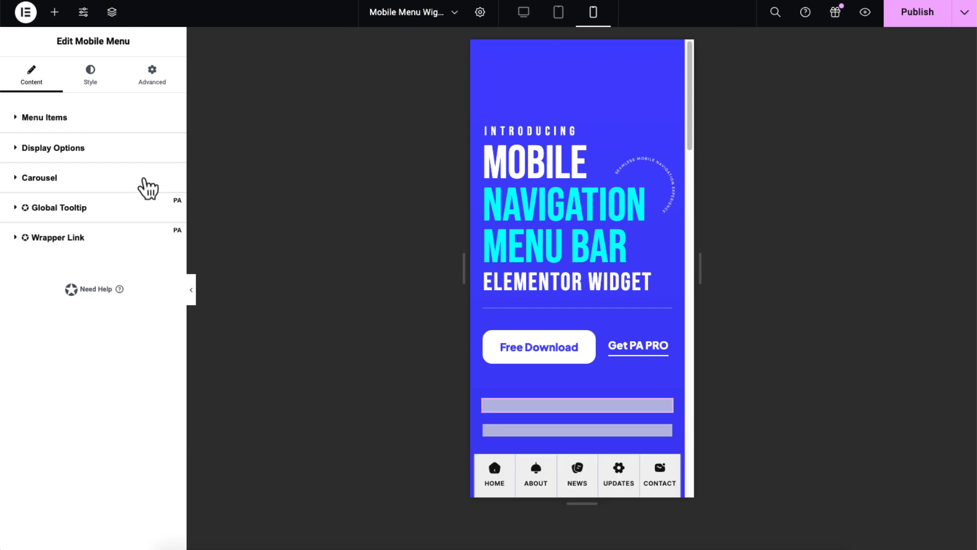
pyautogui.click(109, 83)
pyautogui.click(166, 212)
pyautogui.moveTo(135, 376); pyautogui.dragTo(94, 377)
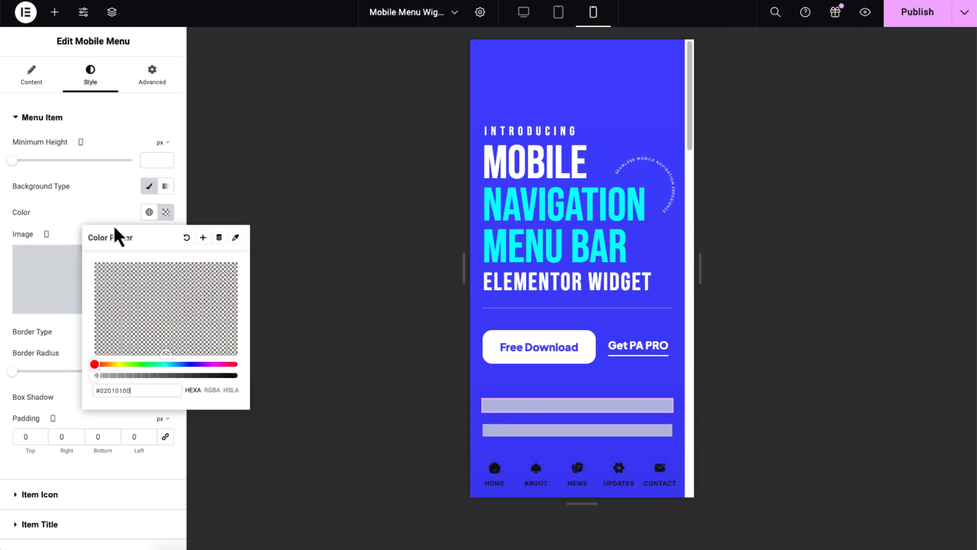
pyautogui.click(116, 216)
# Give the Items Container a white background.
pyautogui.scroll(-4, 31, 436)
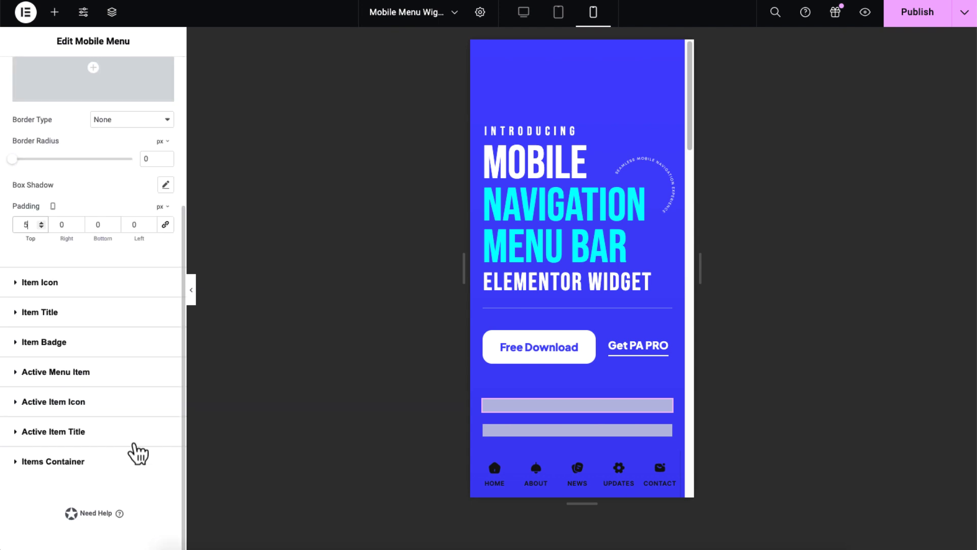
pyautogui.click(135, 458)
pyautogui.click(166, 382)
pyautogui.click(87, 222)
pyautogui.click(66, 327)
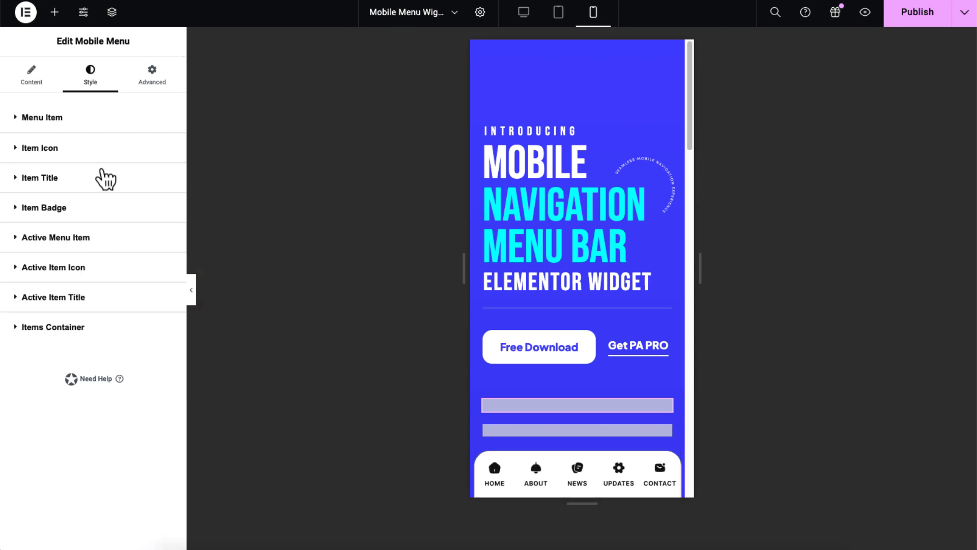
# Enable Display Conditions with a Device rule hiding the menu on Desktop and Tablet.
pyautogui.click(155, 75)
pyautogui.click(136, 117)
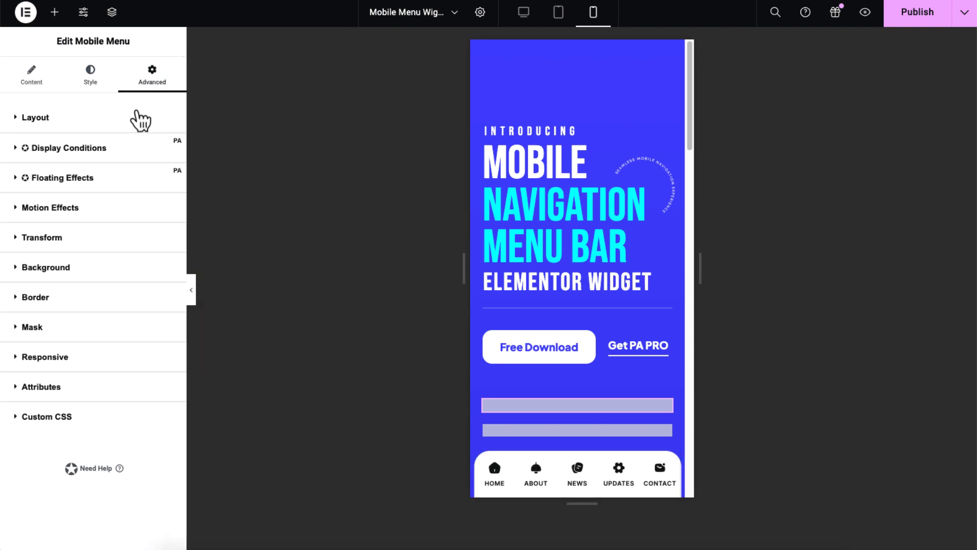
pyautogui.click(144, 149)
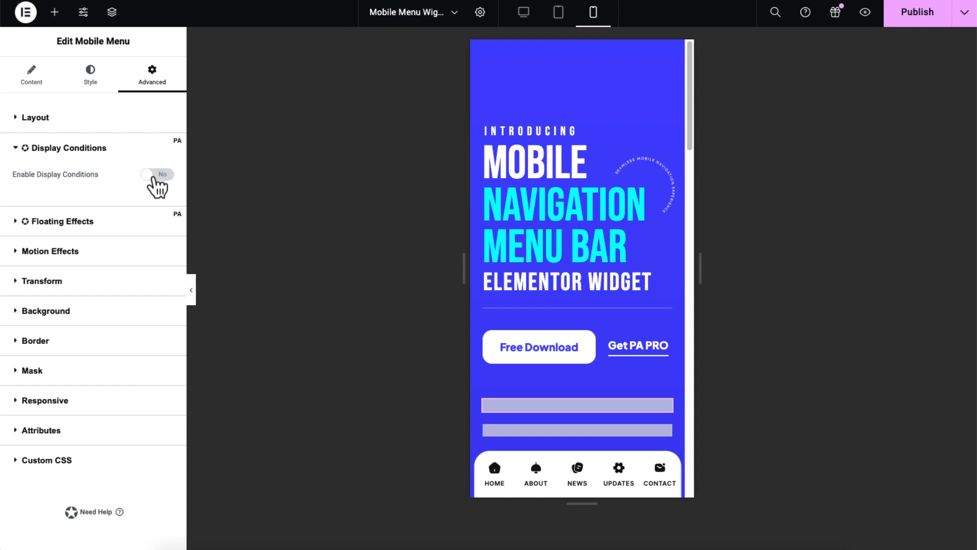
pyautogui.click(154, 176)
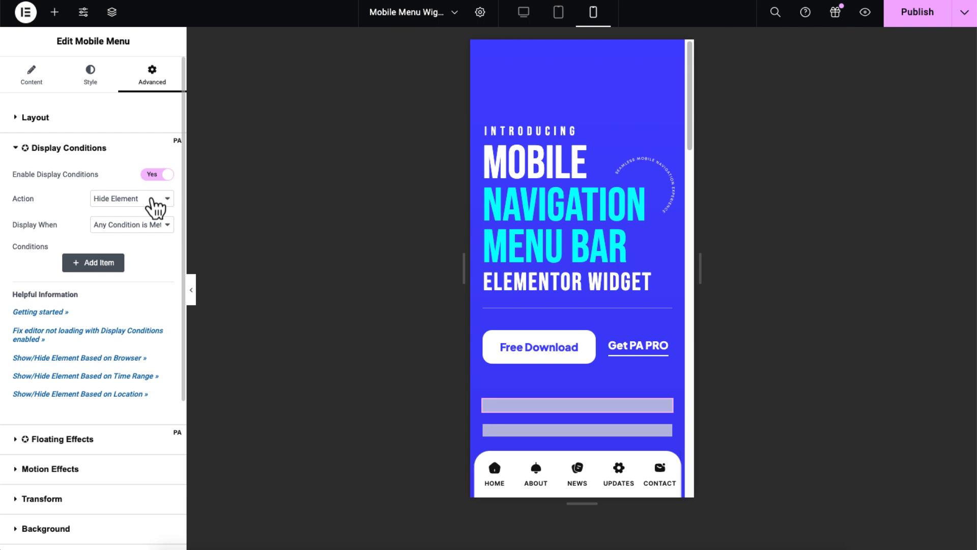
pyautogui.click(109, 265)
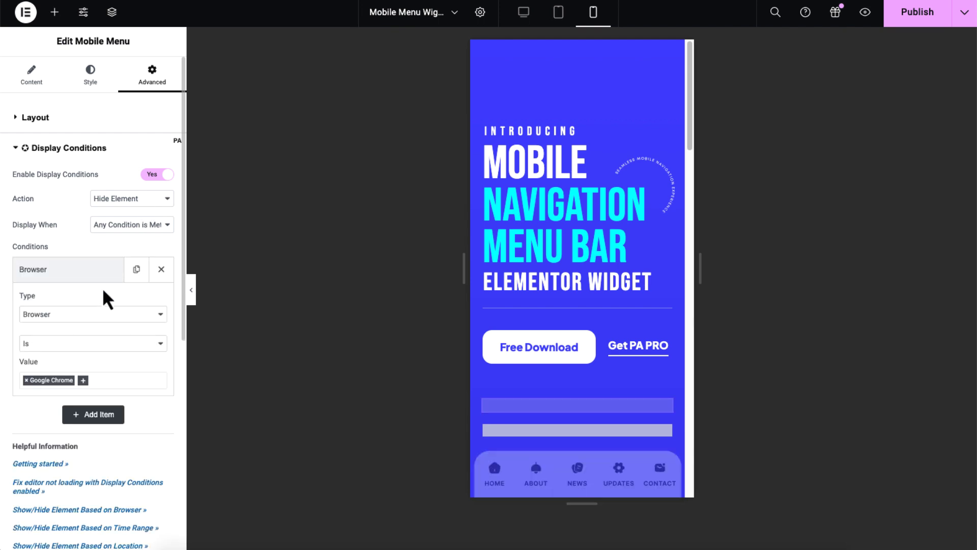
pyautogui.click(108, 316)
pyautogui.click(109, 325)
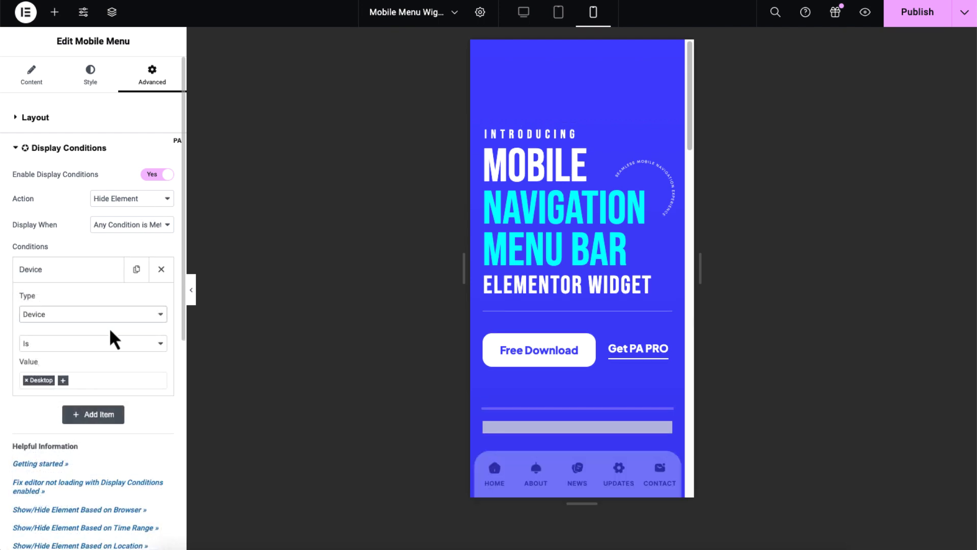
pyautogui.click(63, 386)
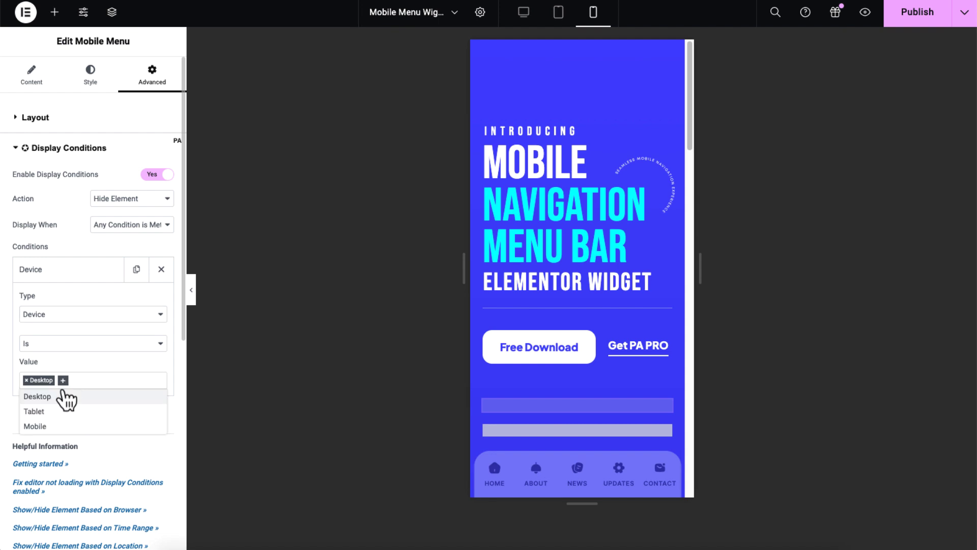
pyautogui.click(68, 412)
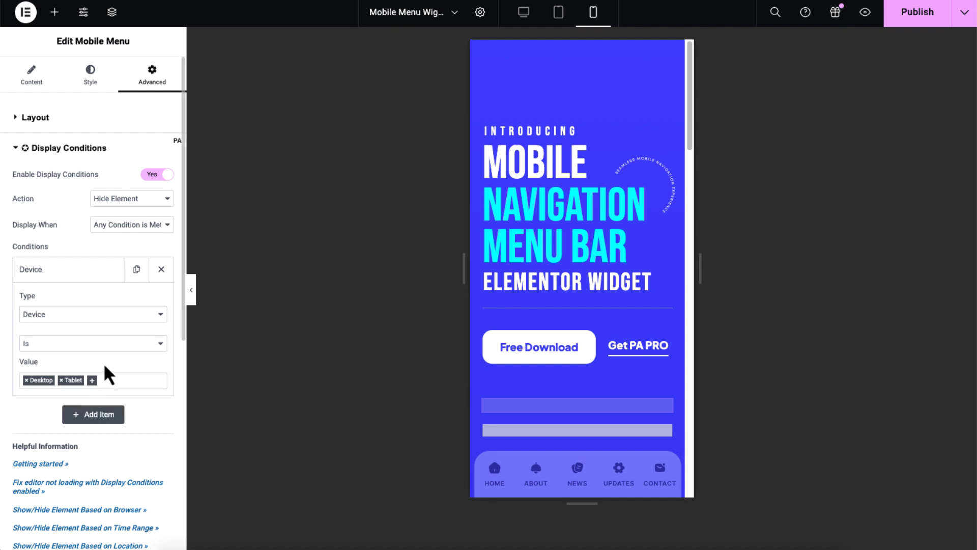
pyautogui.click(89, 151)
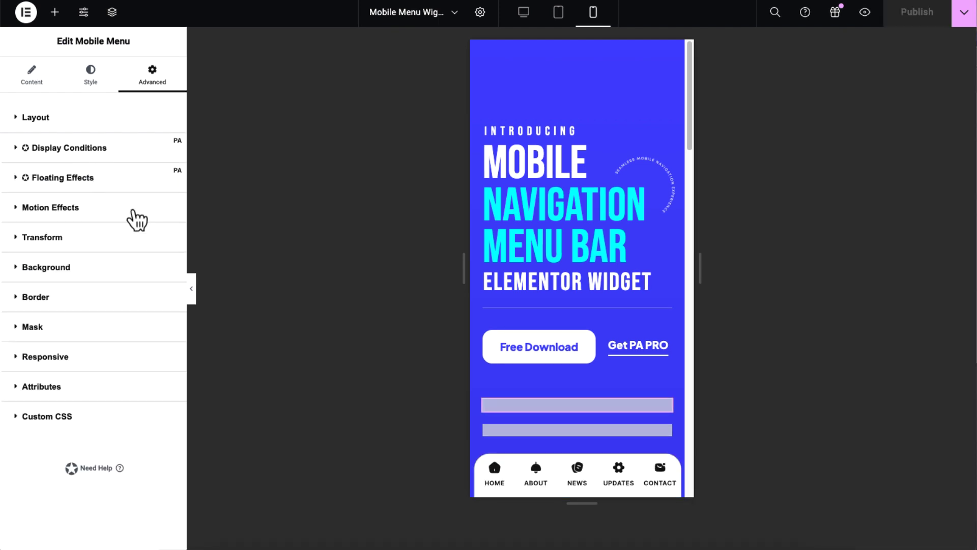
# Hide the editing panel and preview at tablet, then desktop width, to confirm the bar disappears.
pyautogui.click(191, 291)
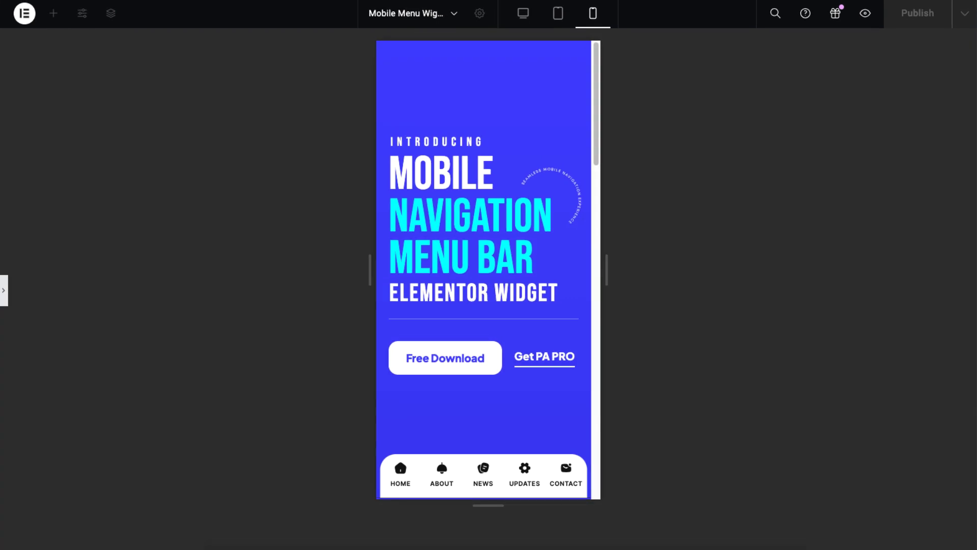
pyautogui.click(558, 14)
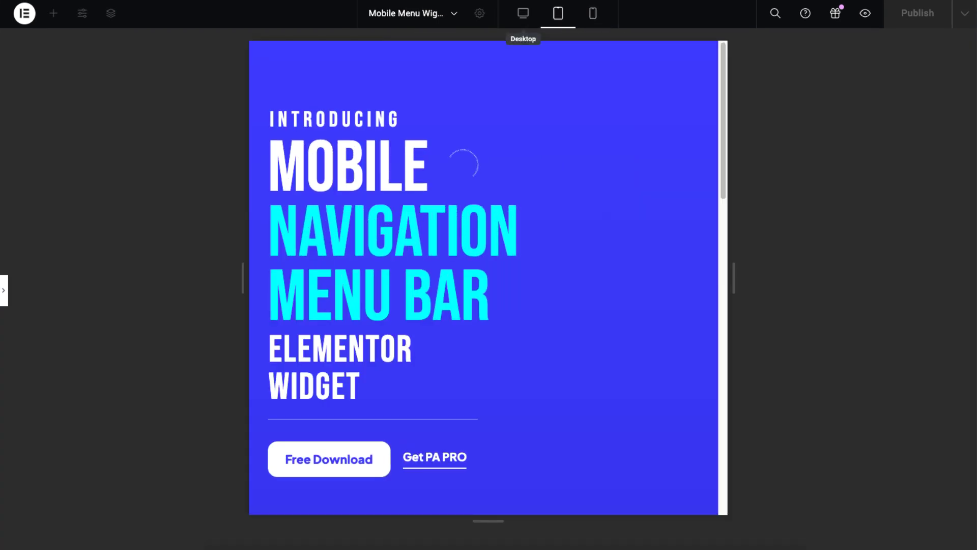
pyautogui.click(523, 13)
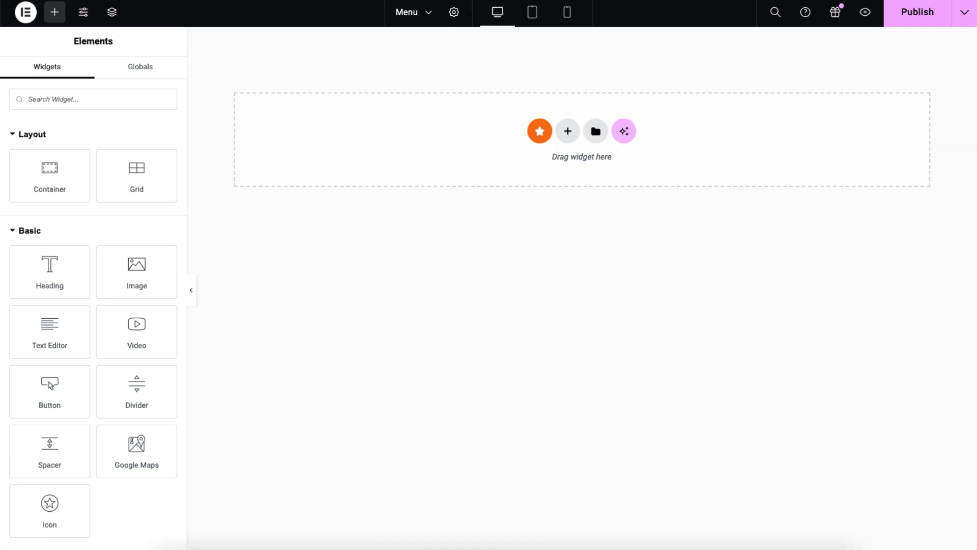
# Insert the 'Tailor Your Mobile Menu Bar' template from the Premium Templates library.
pyautogui.click(540, 131)
pyautogui.click(388, 147)
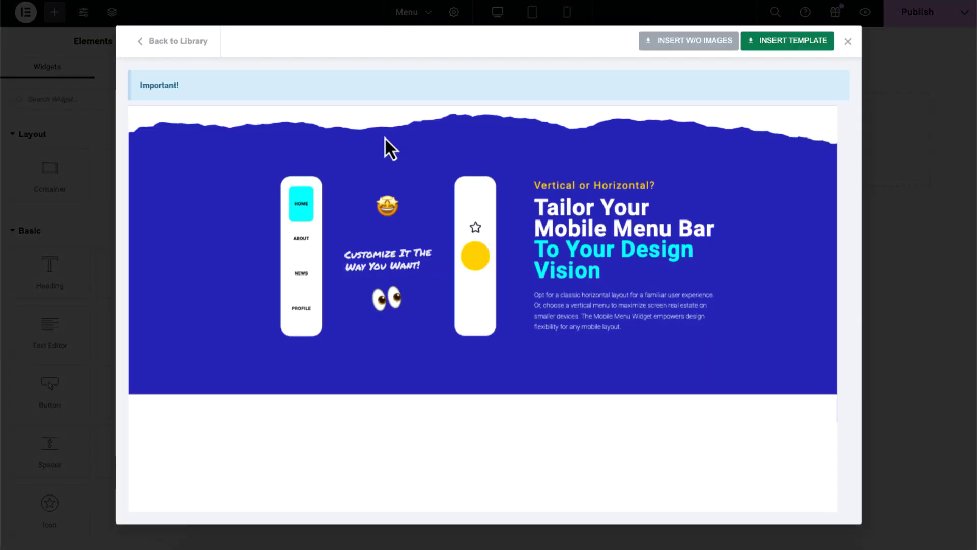
pyautogui.click(789, 48)
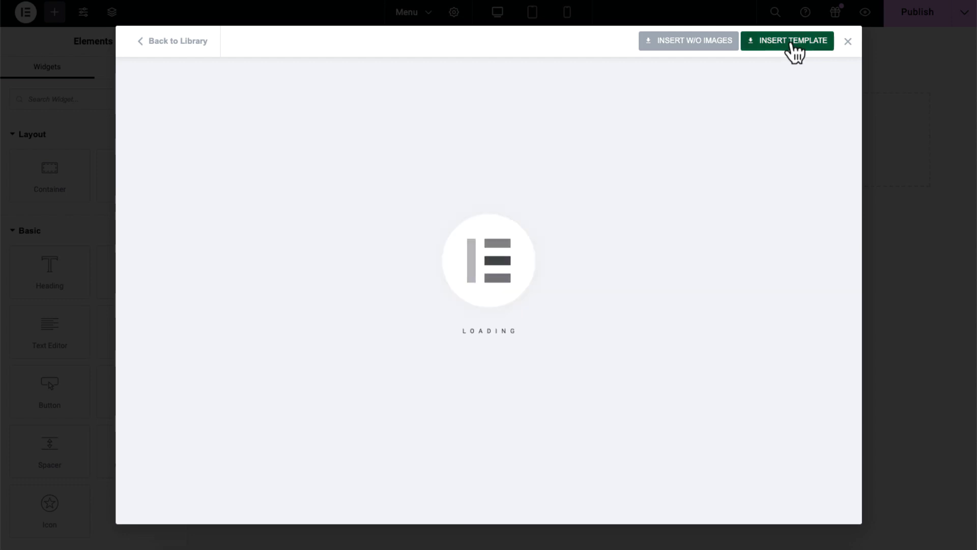